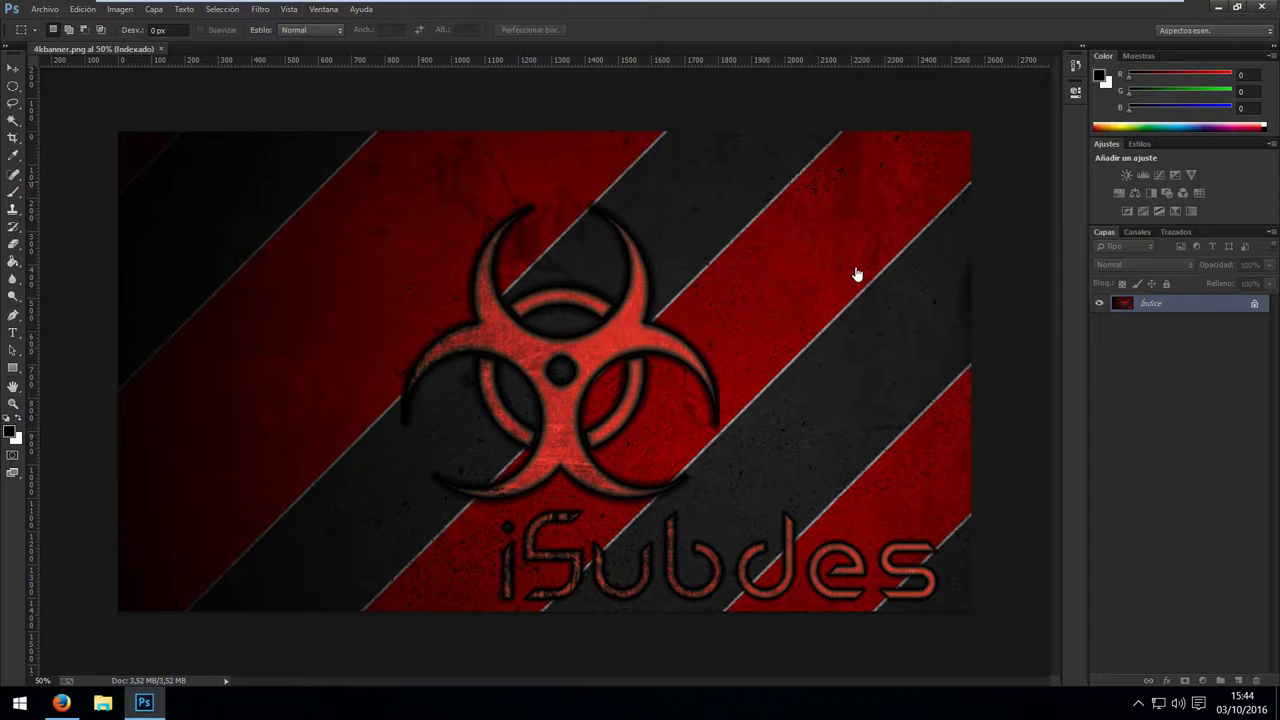
Close the 4kbanner.png document, keeping the virtual machine running in the background.
key(alt+F4)
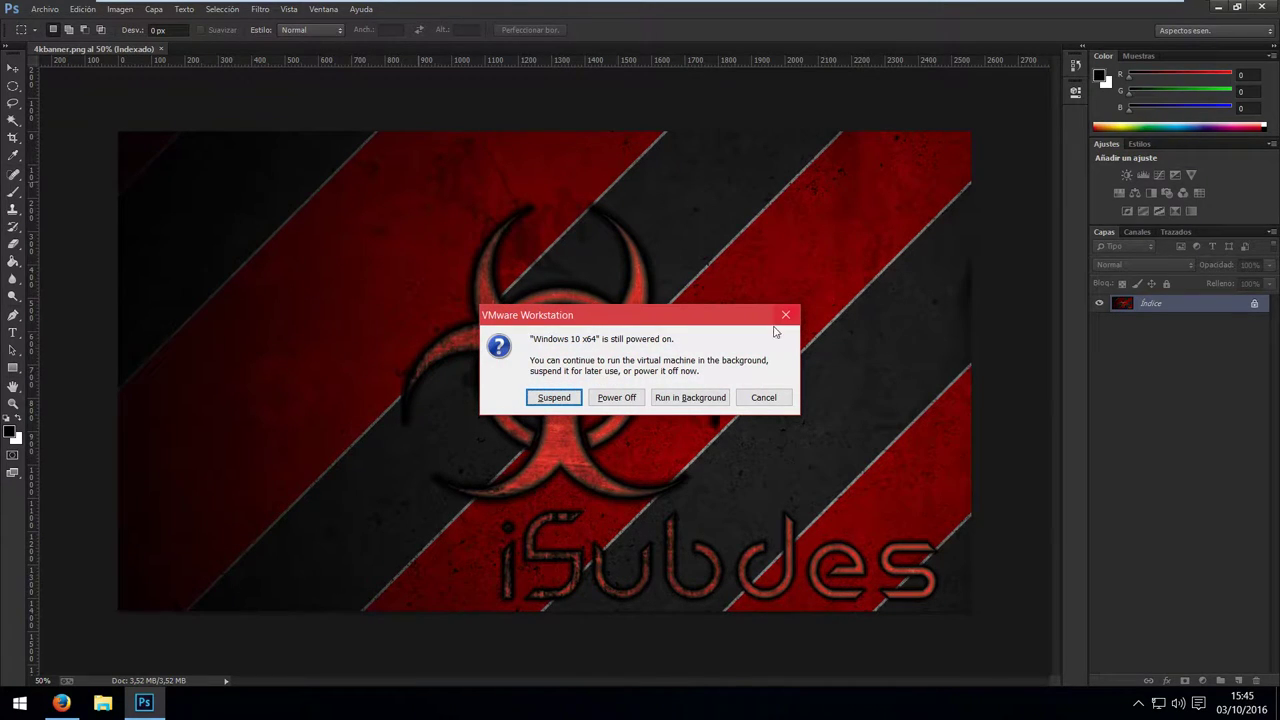
click(712, 397)
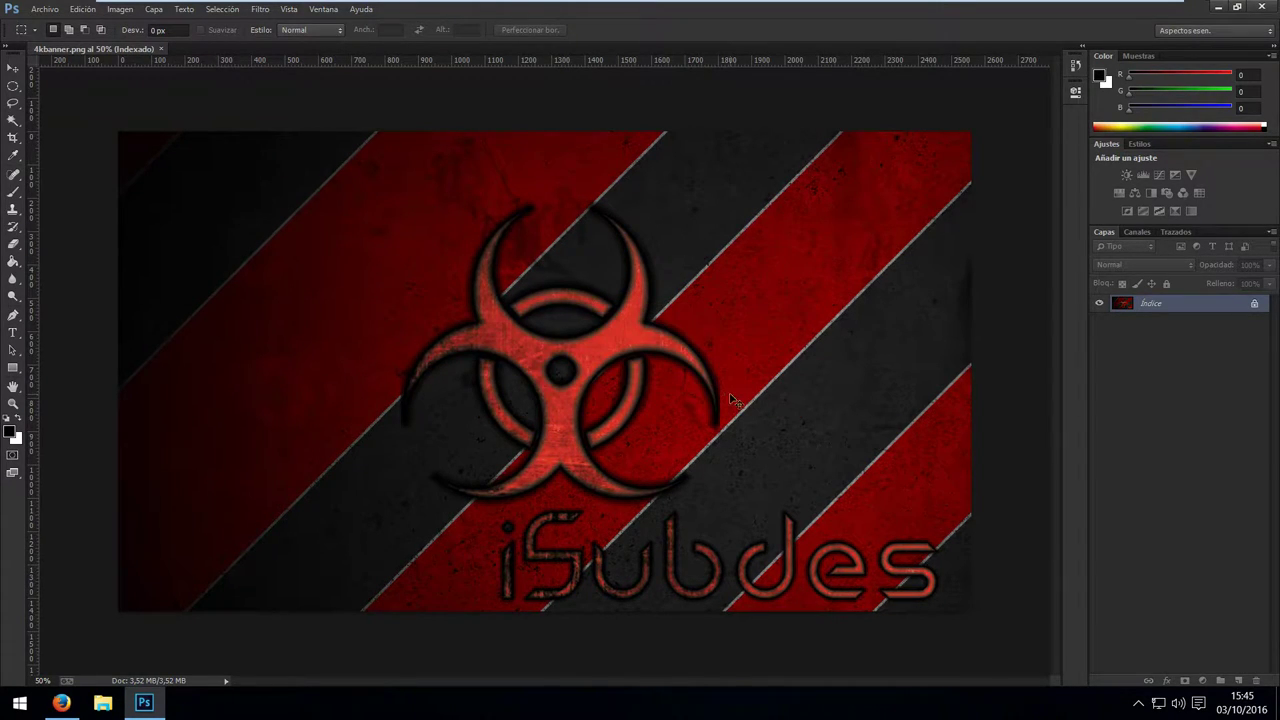
key(ctrl+w)
Create a new transparent 1920×1080 px document named iSubdes Gaming.
key(ctrl+n)
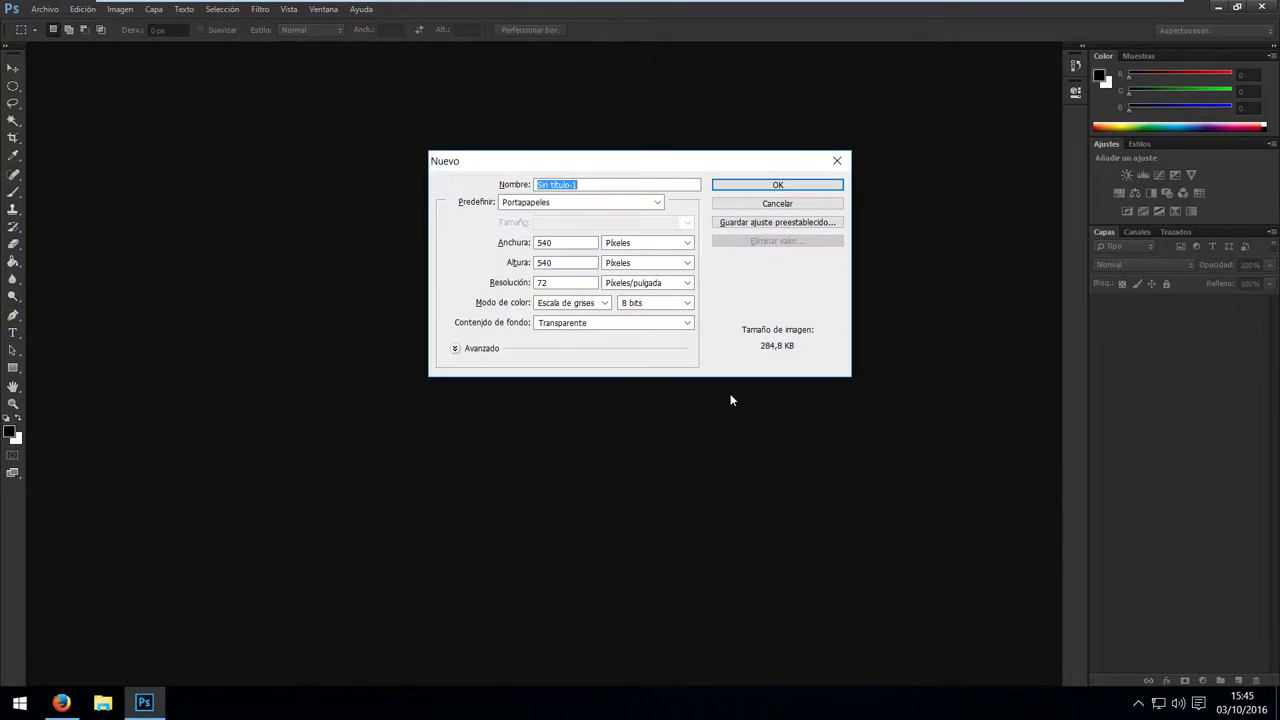
key(BackSpace)
key(Tab)
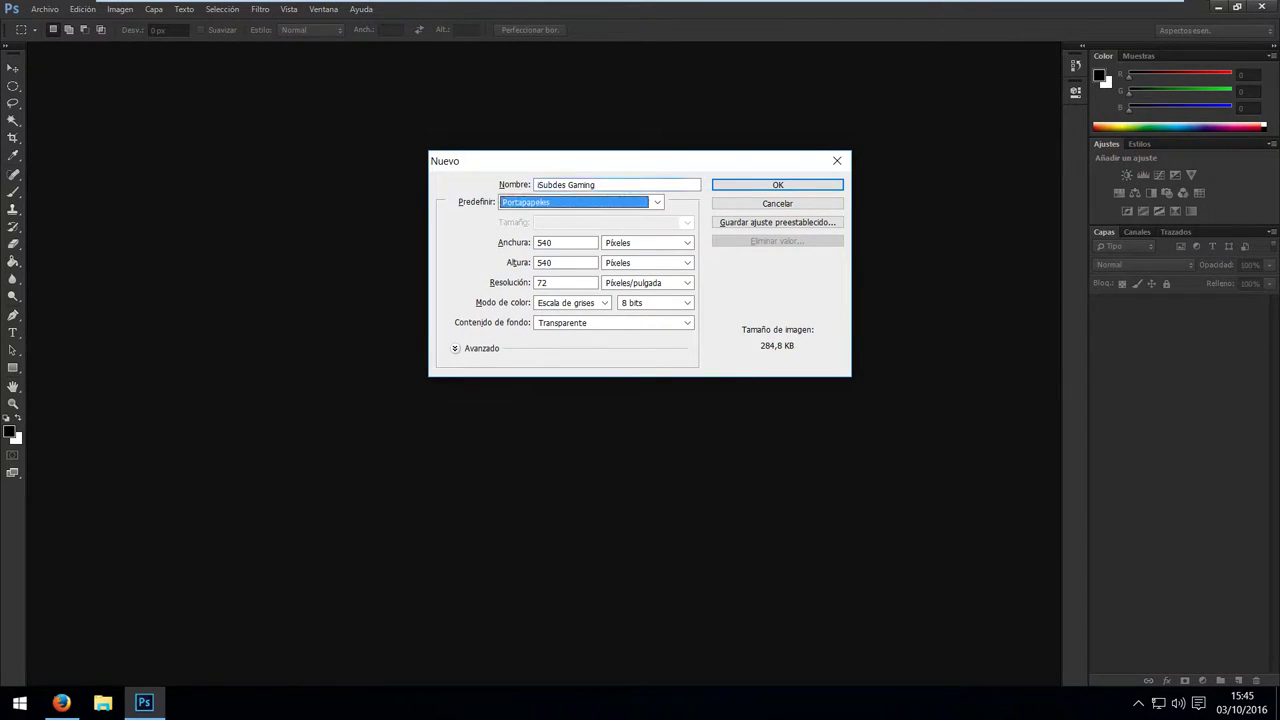
key(Tab)
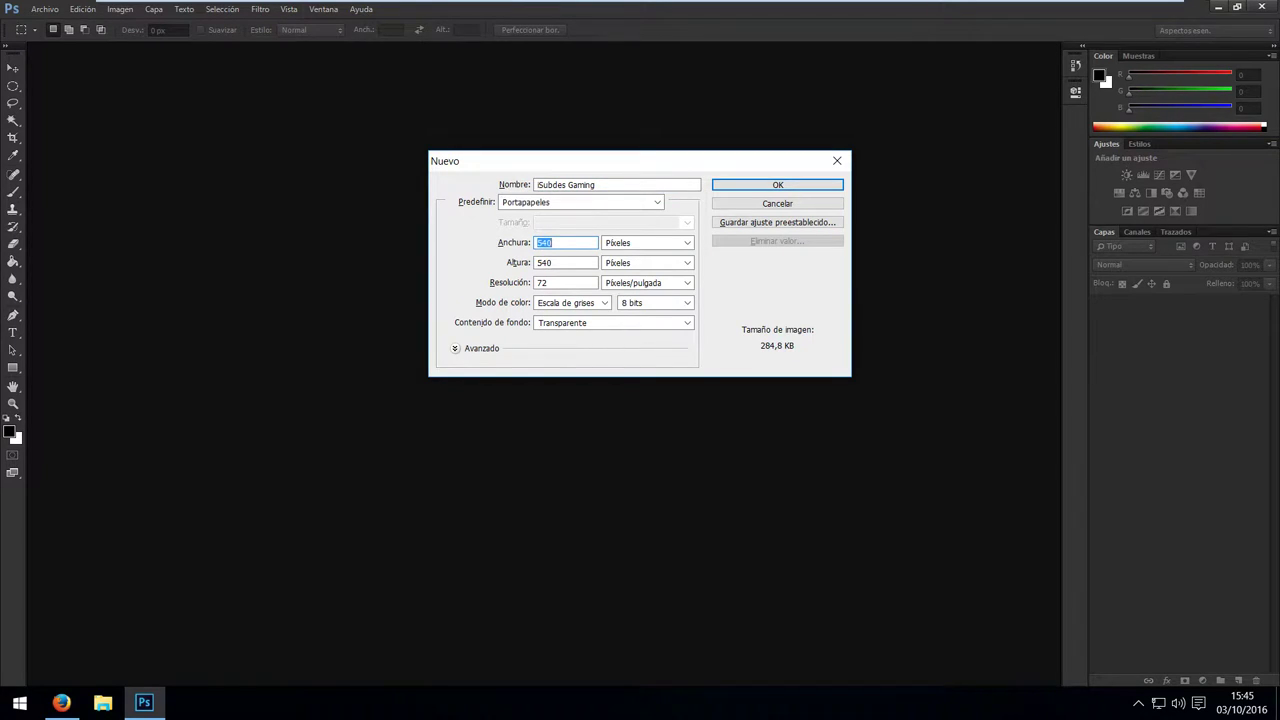
text(1920)
key(Tab)
key(Tab)
text(1)
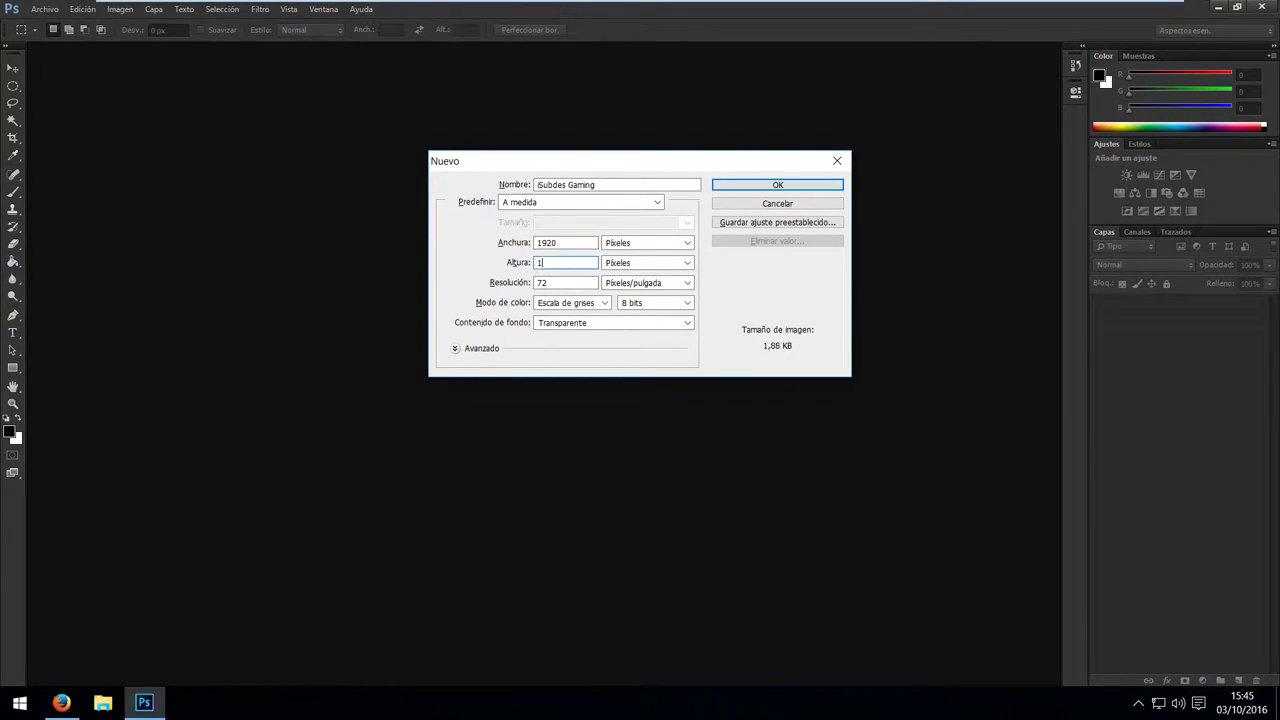
text(080)
click(777, 185)
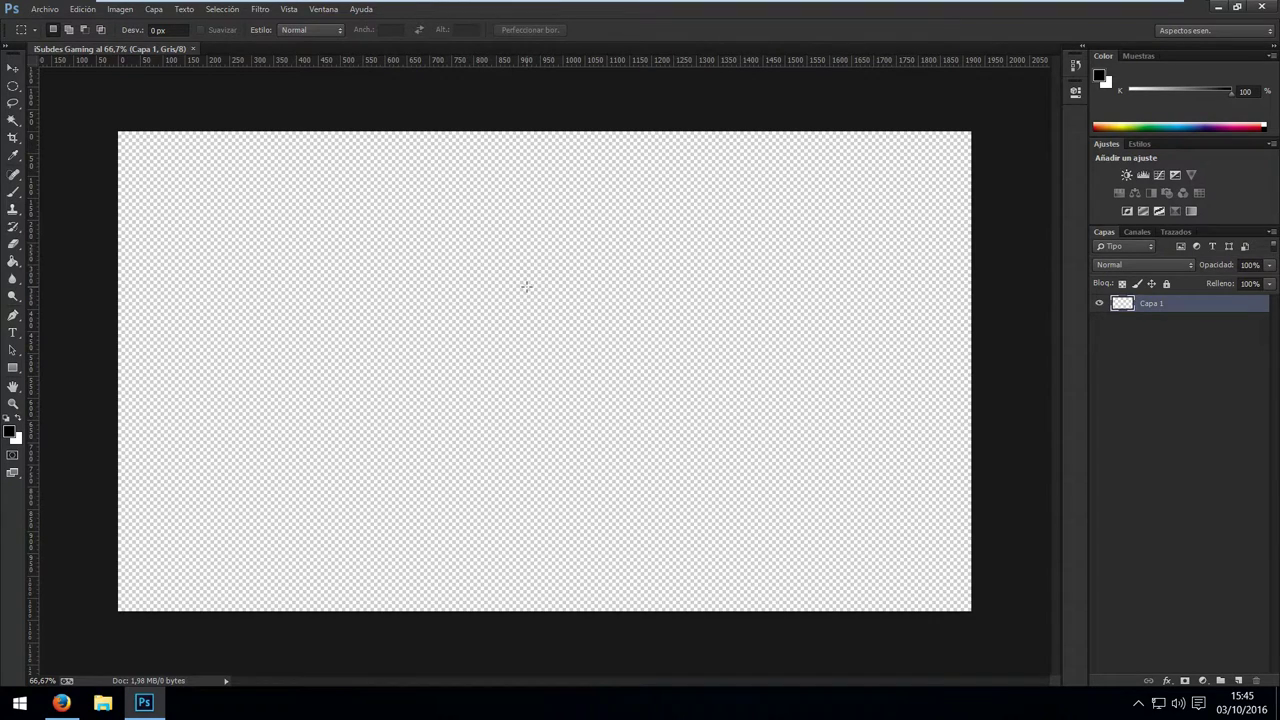
key(alt+Tab)
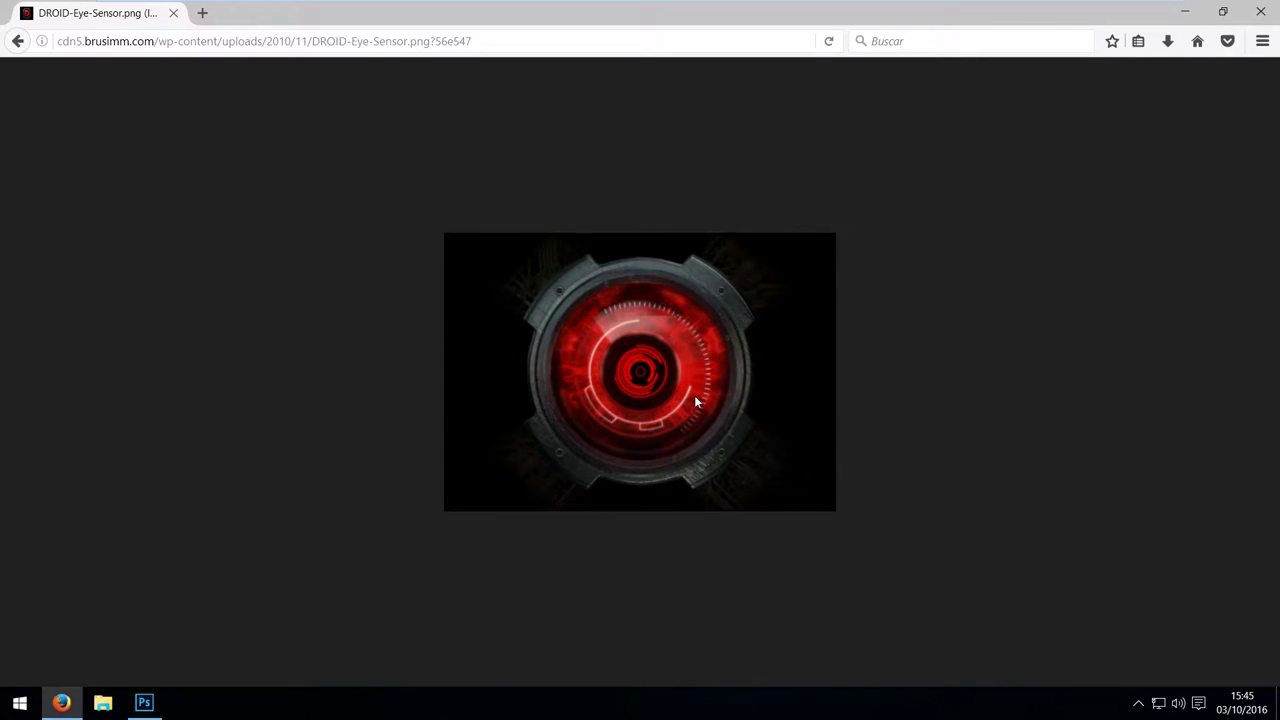
Glance at the DROID-Eye-Sensor.png reference in Firefox, then return to Photoshop.
key(alt+Tab)
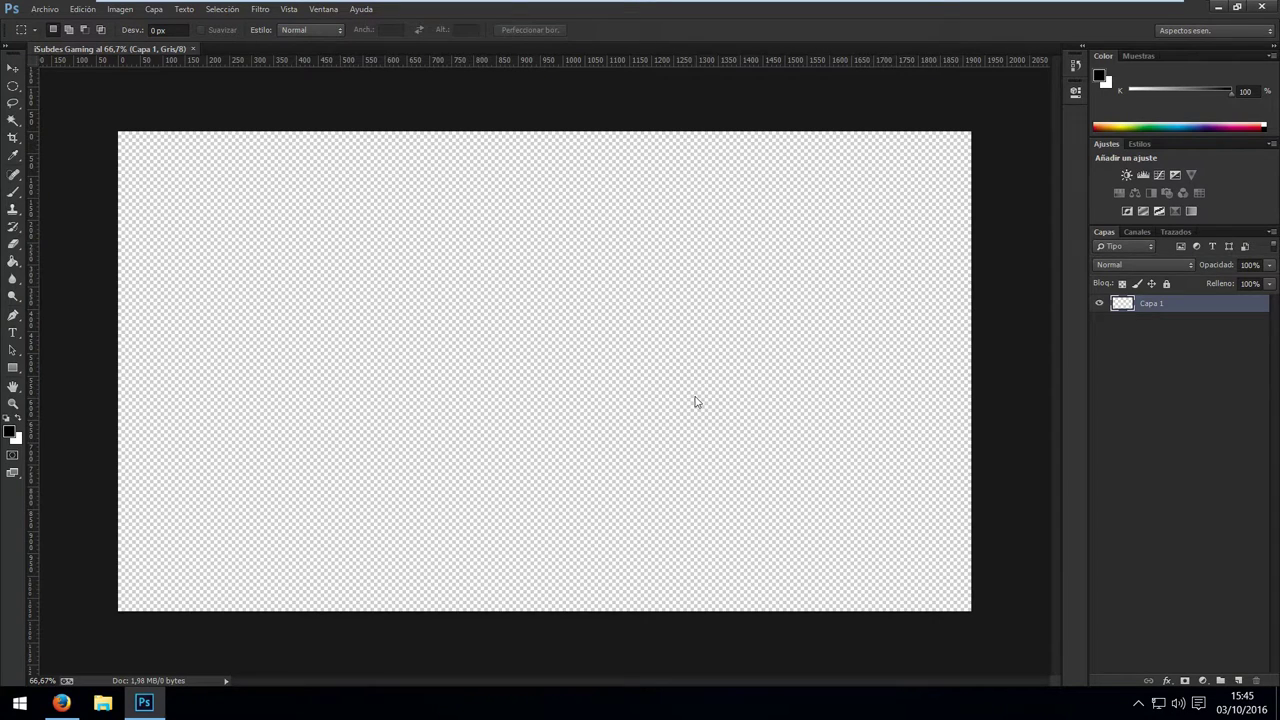
Open 2000px-Gear_7.svg.png and resize it to 540 px wide, then return to iSubdes Gaming.
key(ctrl+o)
double_click(290, 135)
key(ctrl+alt+i)
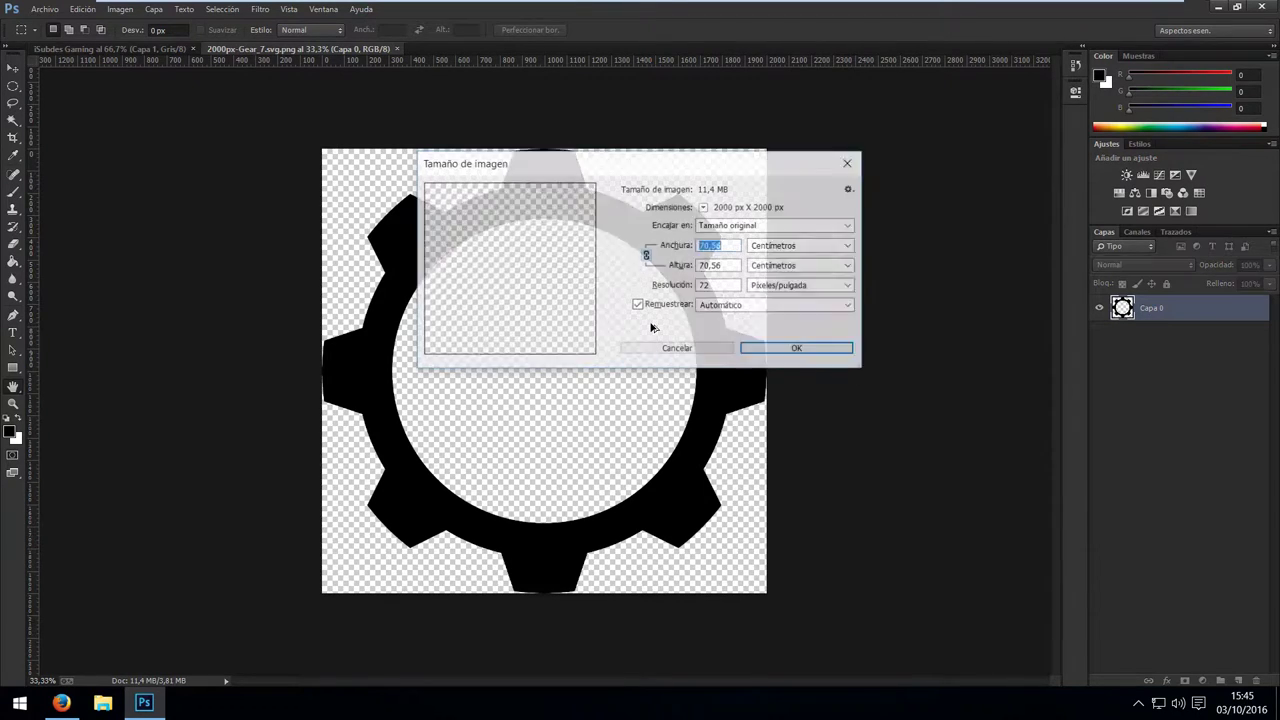
click(795, 245)
click(790, 272)
key(shift+Tab)
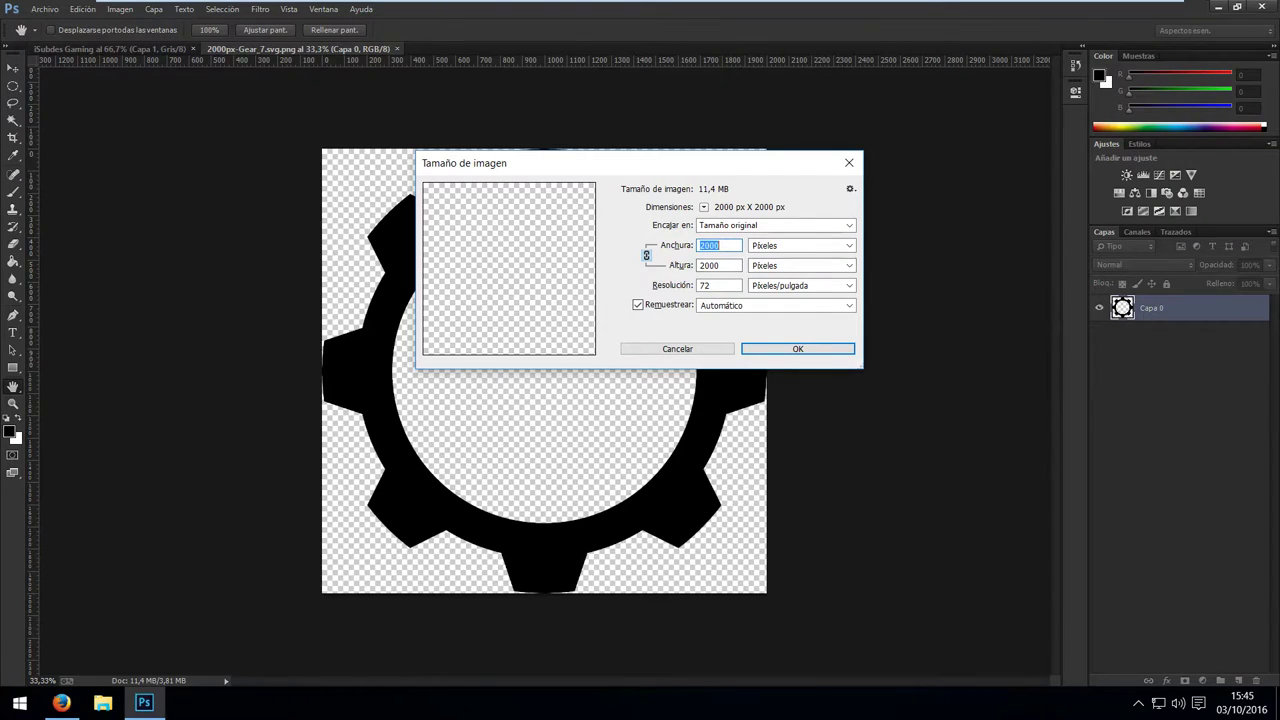
text(540)
key(Return)
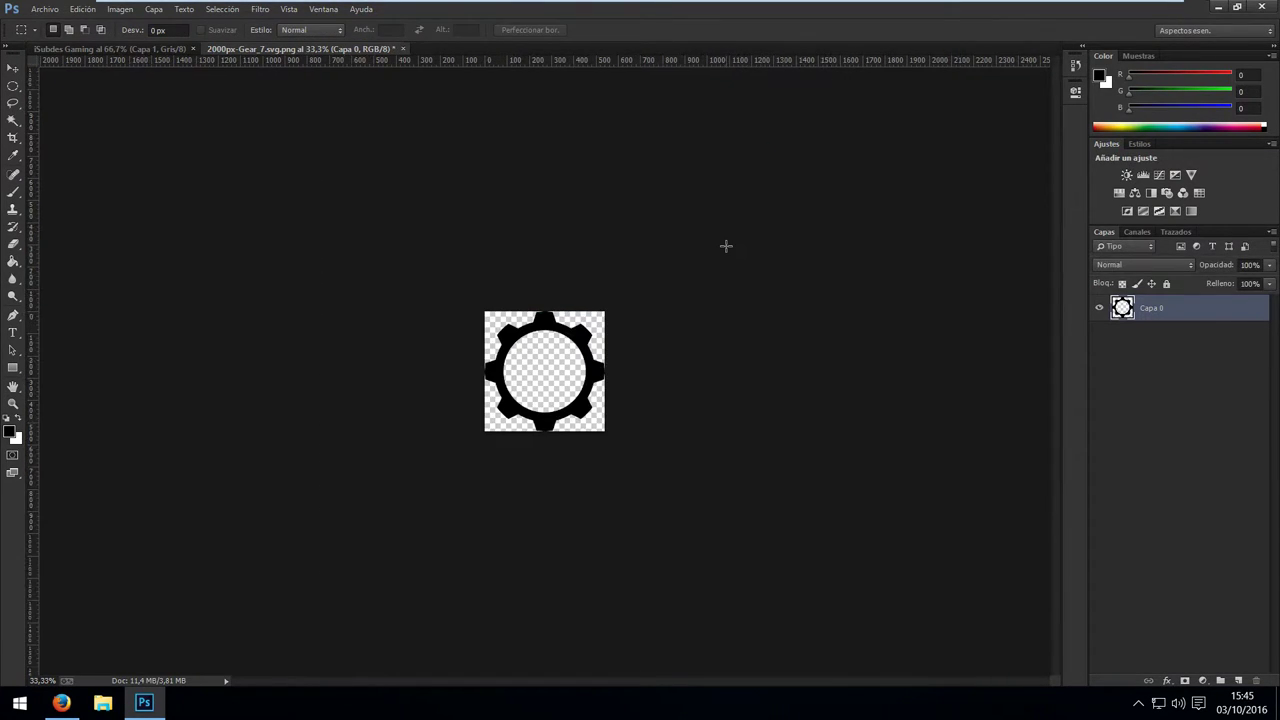
key(alt+Tab)
key(alt+Tab)
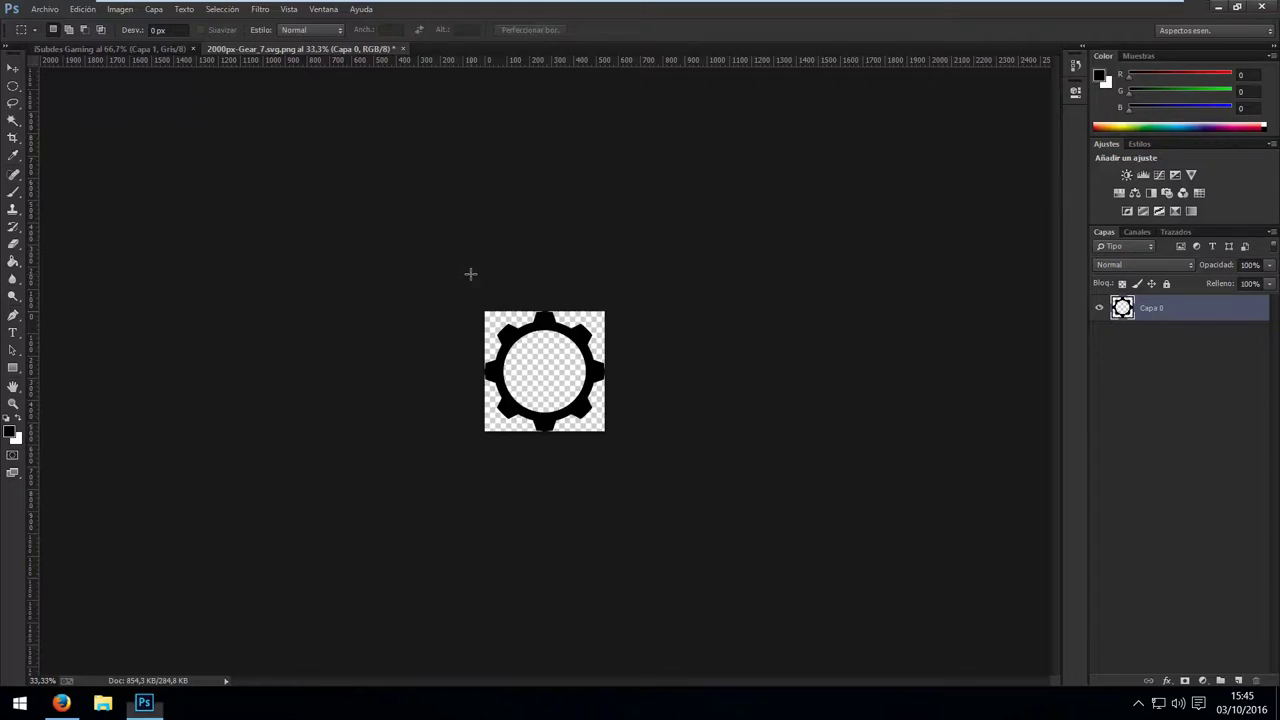
key(ctrl+Tab)
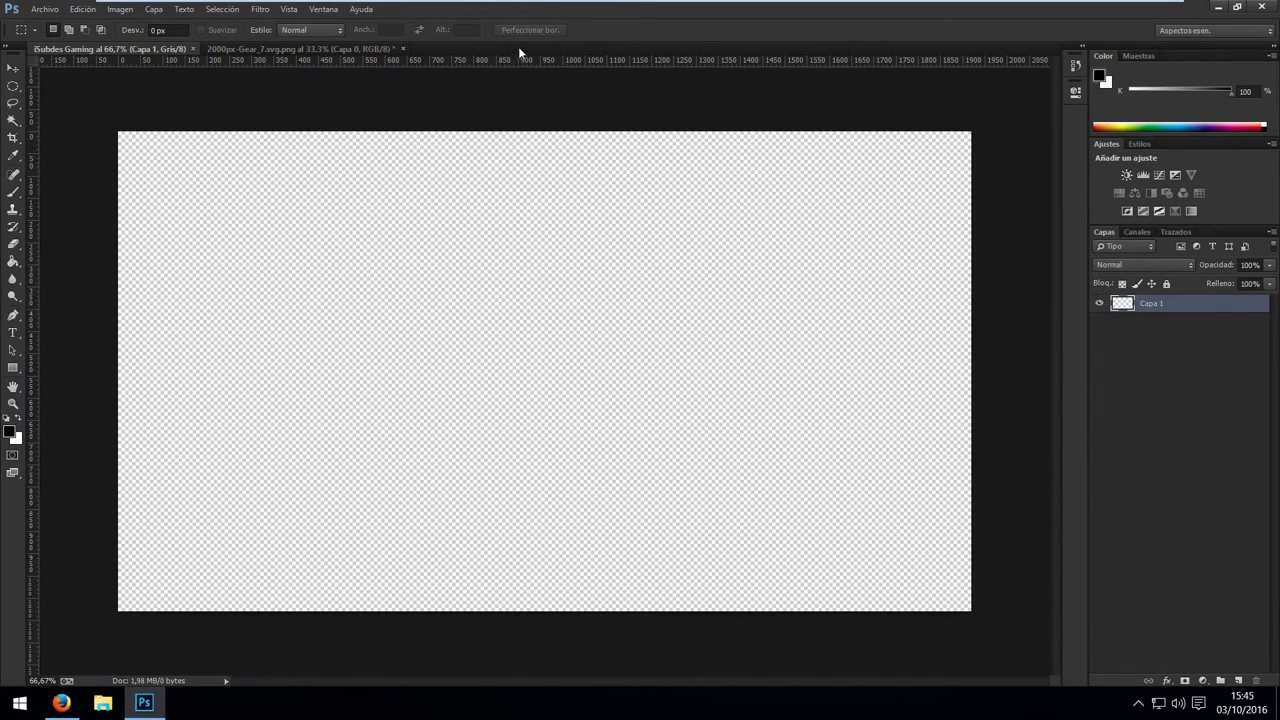
Add centre-crossing guides and paste the Magic Wand-selected black gear there, discarding gear-file changes.
drag(533, 62, 528, 371)
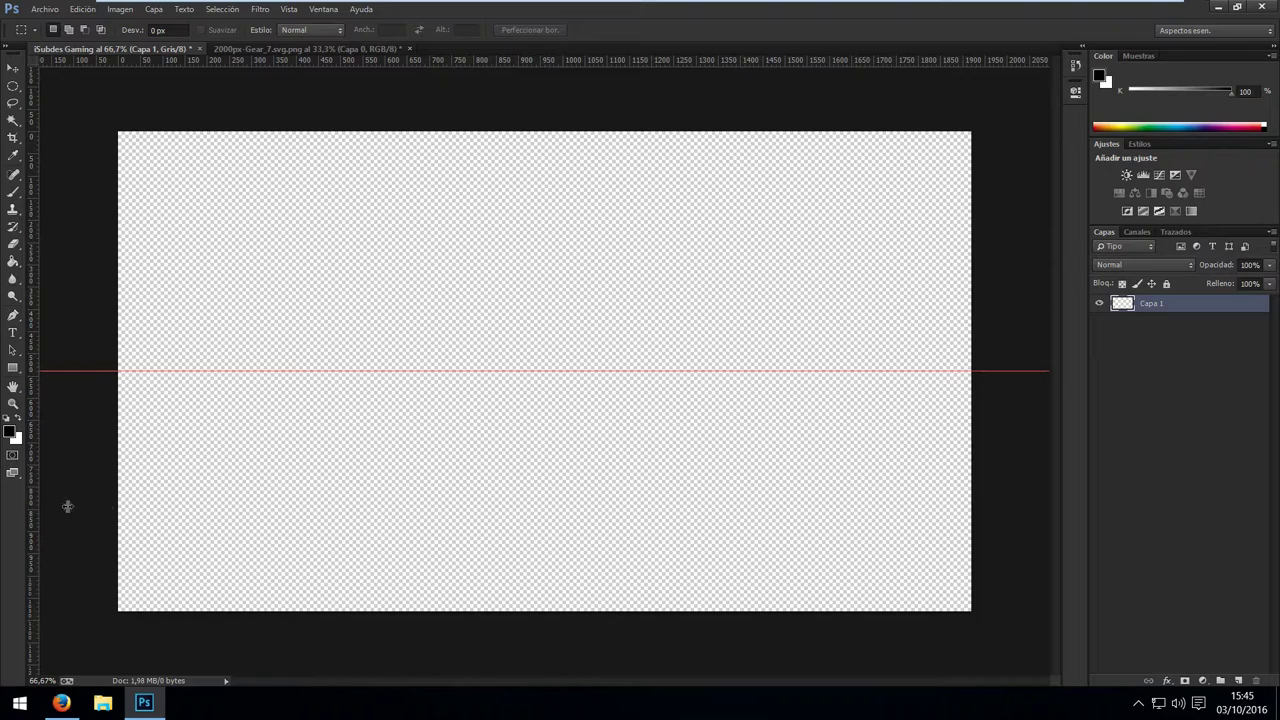
drag(67, 506, 543, 503)
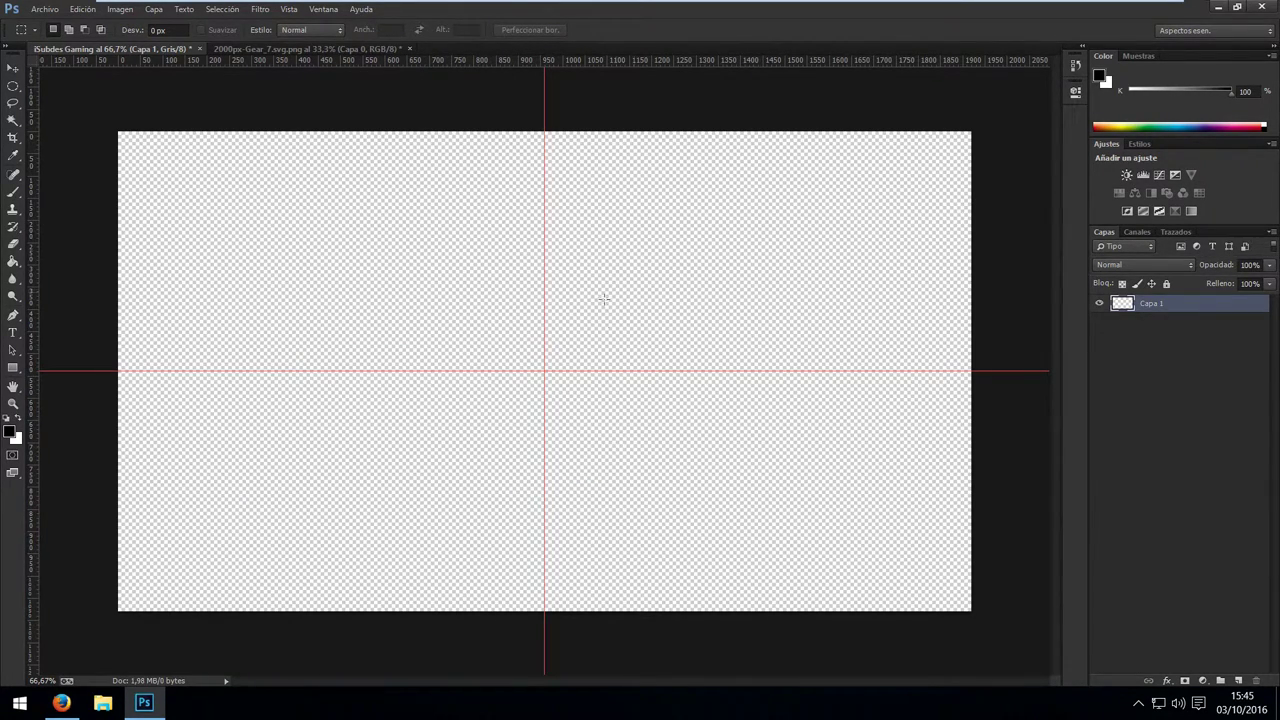
key(ctrl+Tab)
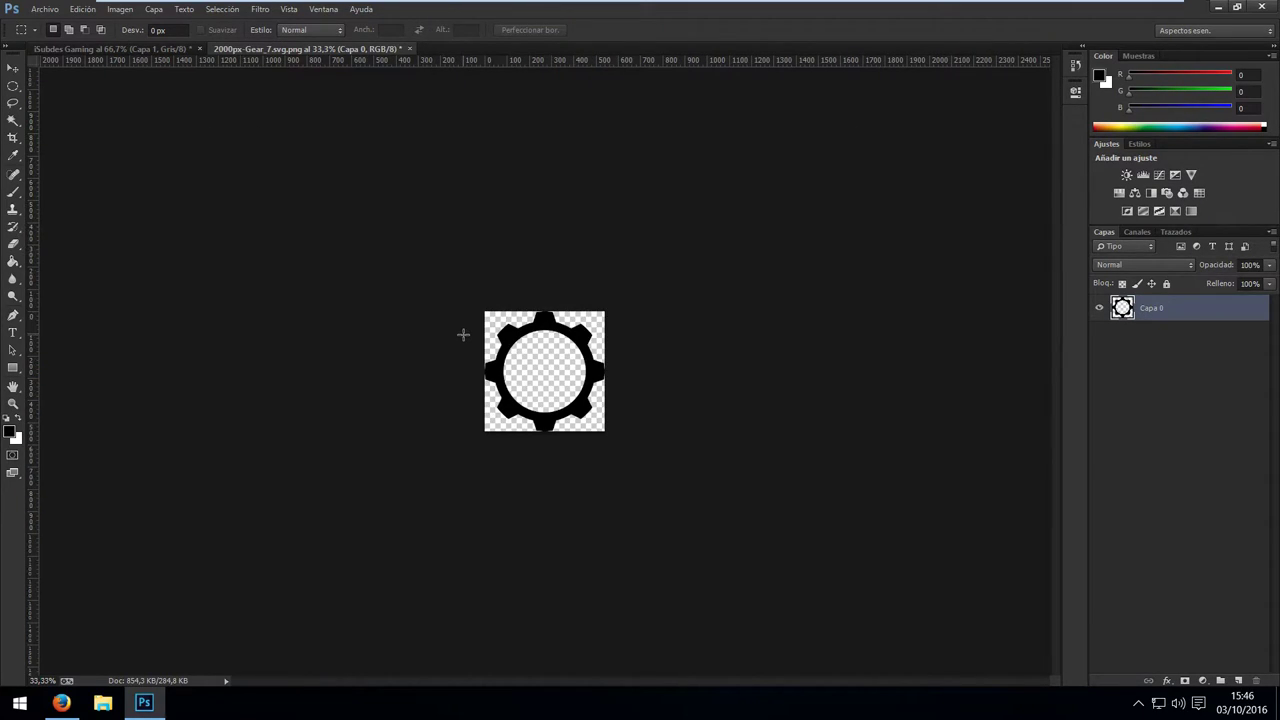
key(w)
click(542, 327)
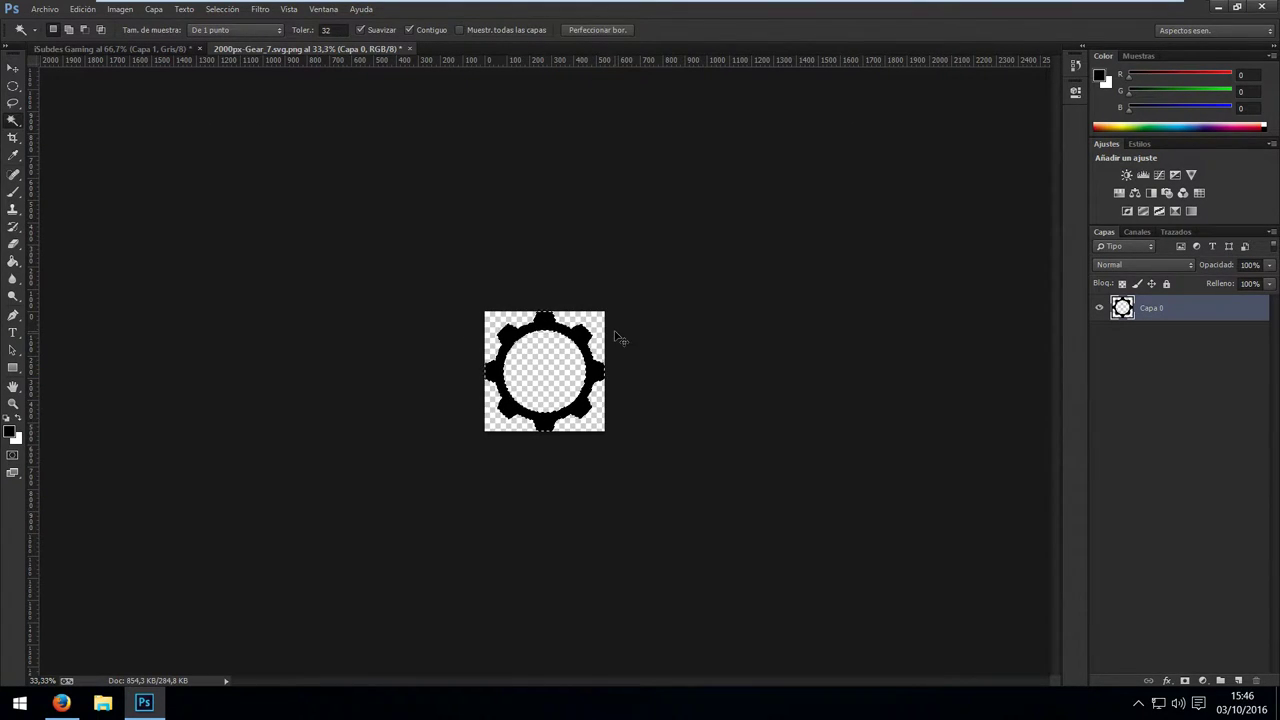
key(ctrl+w)
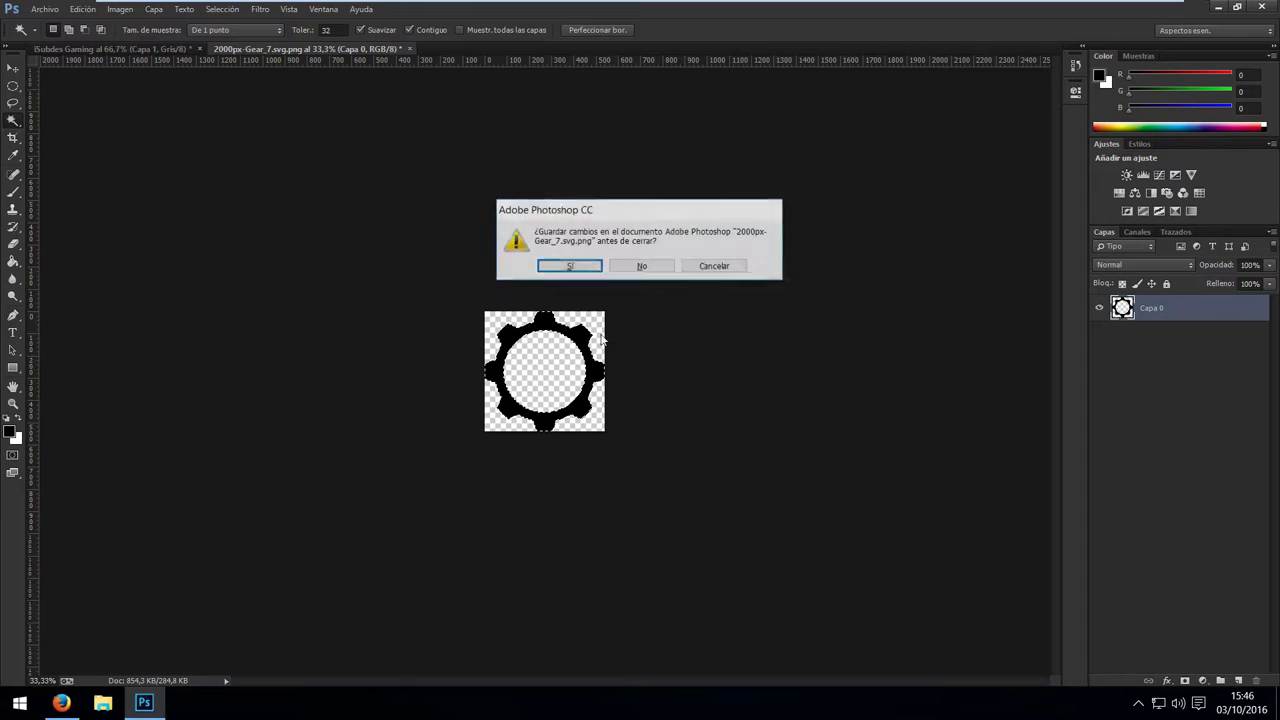
click(641, 270)
key(ctrl+v)
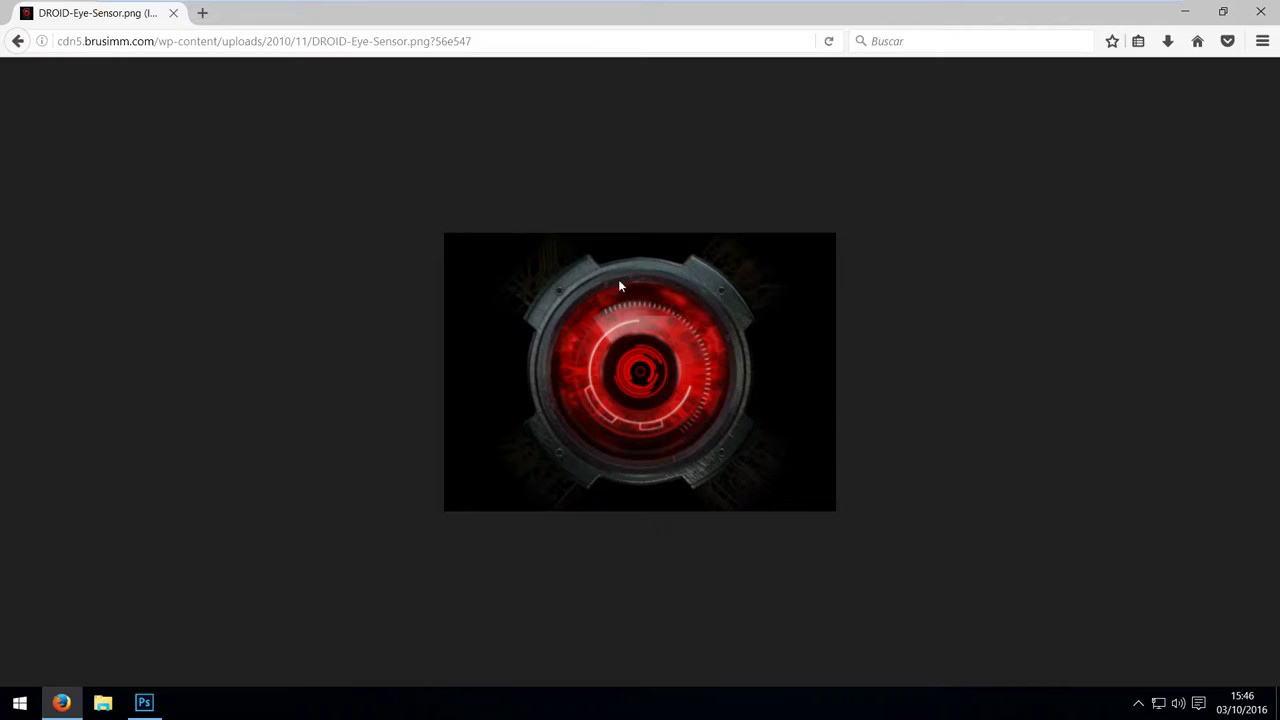
Check the eye-sensor reference in Firefox, then return to the gear canvas in Photoshop.
key(alt+Tab)
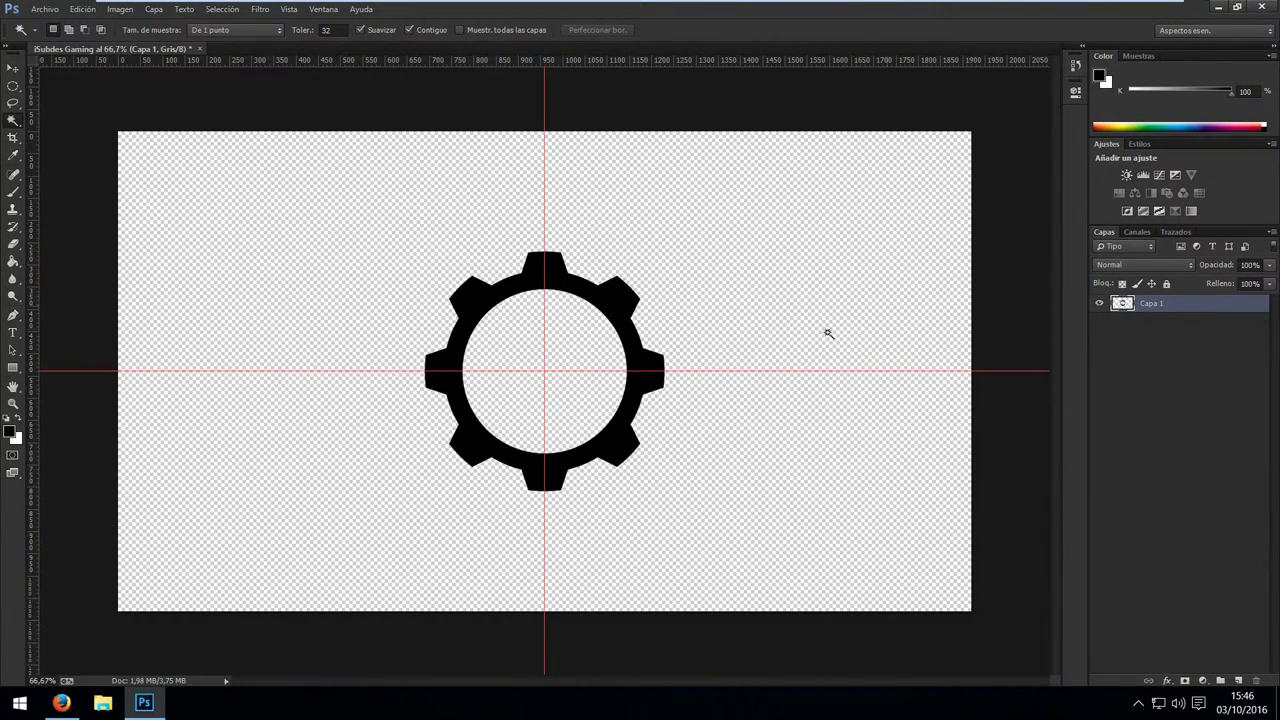
Fill the gear's empty inner circle with black on a new layer, Capa 2.
click(566, 338)
key(ctrl+shift+n)
key(Return)
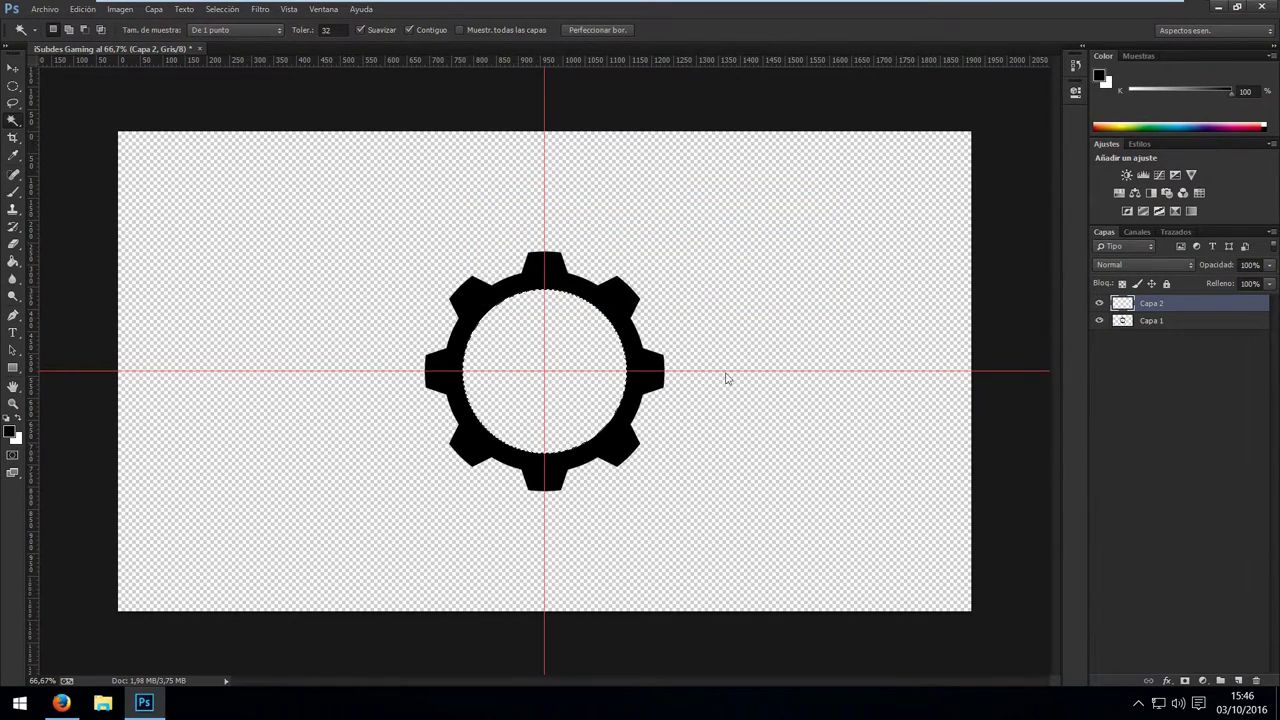
key(g)
click(578, 390)
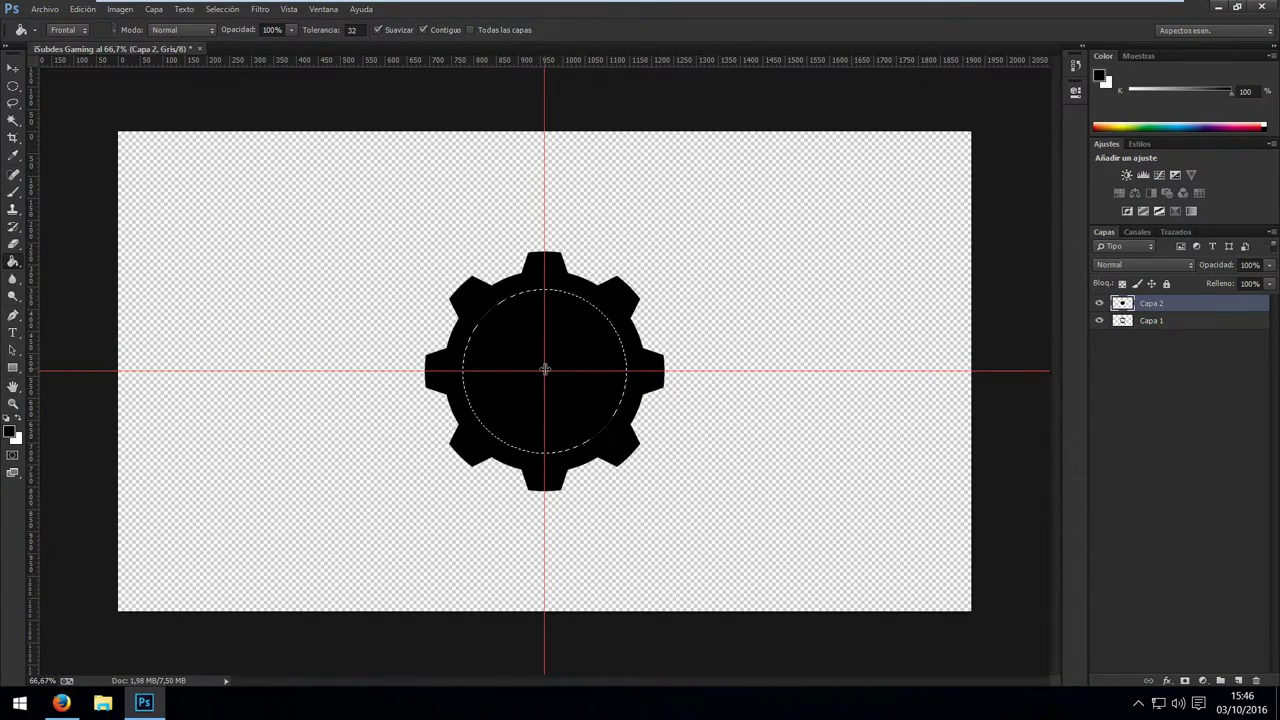
key(ctrl+plus)
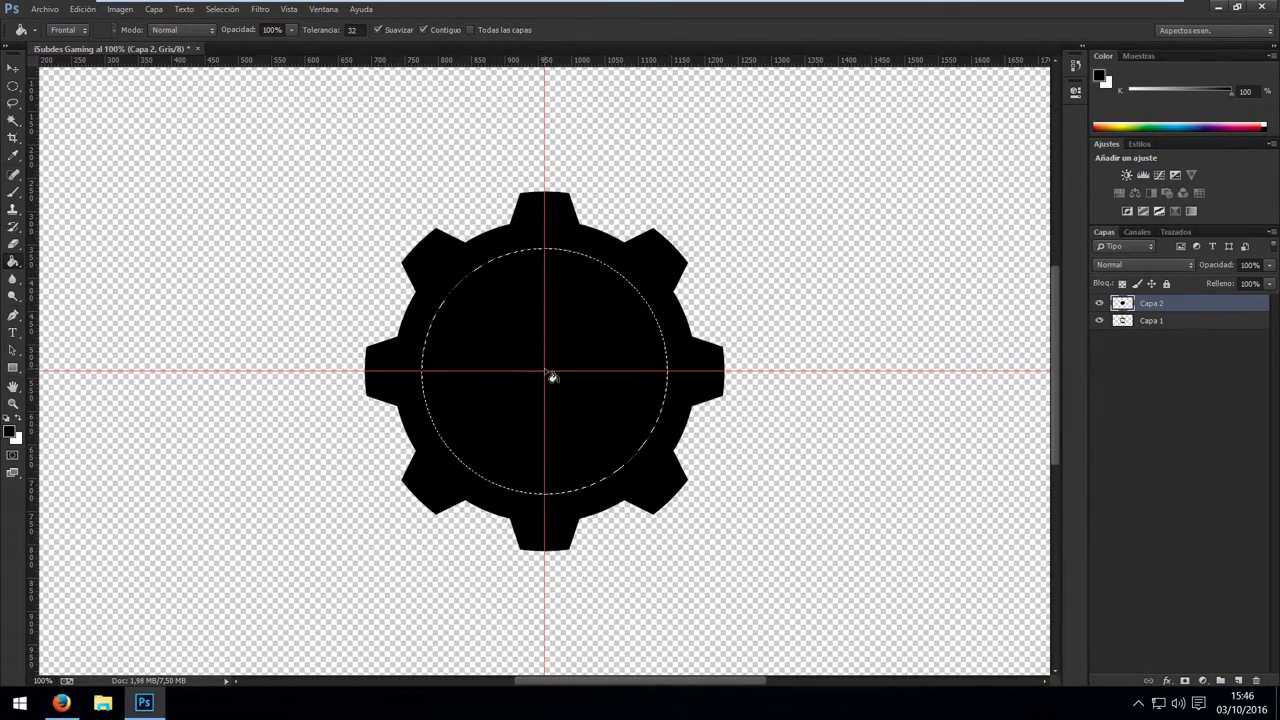
Deselect and make Capa 1 the working layer.
key(m)
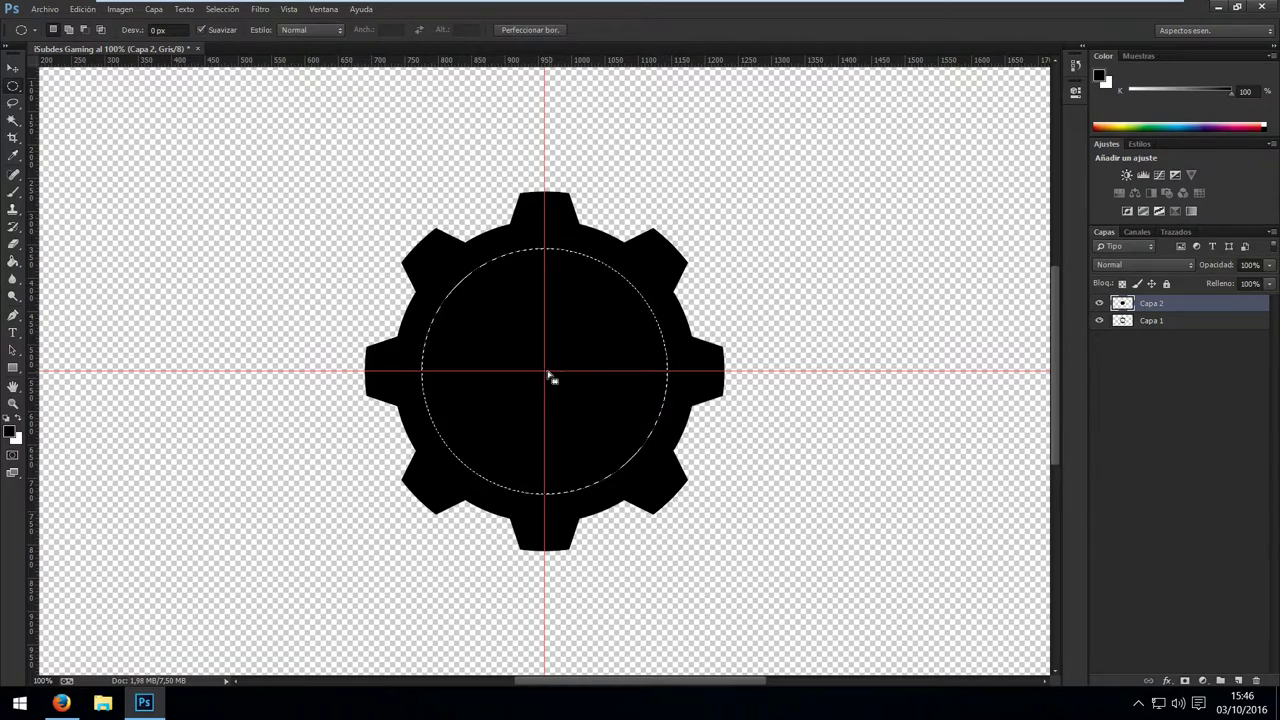
key(ctrl+d)
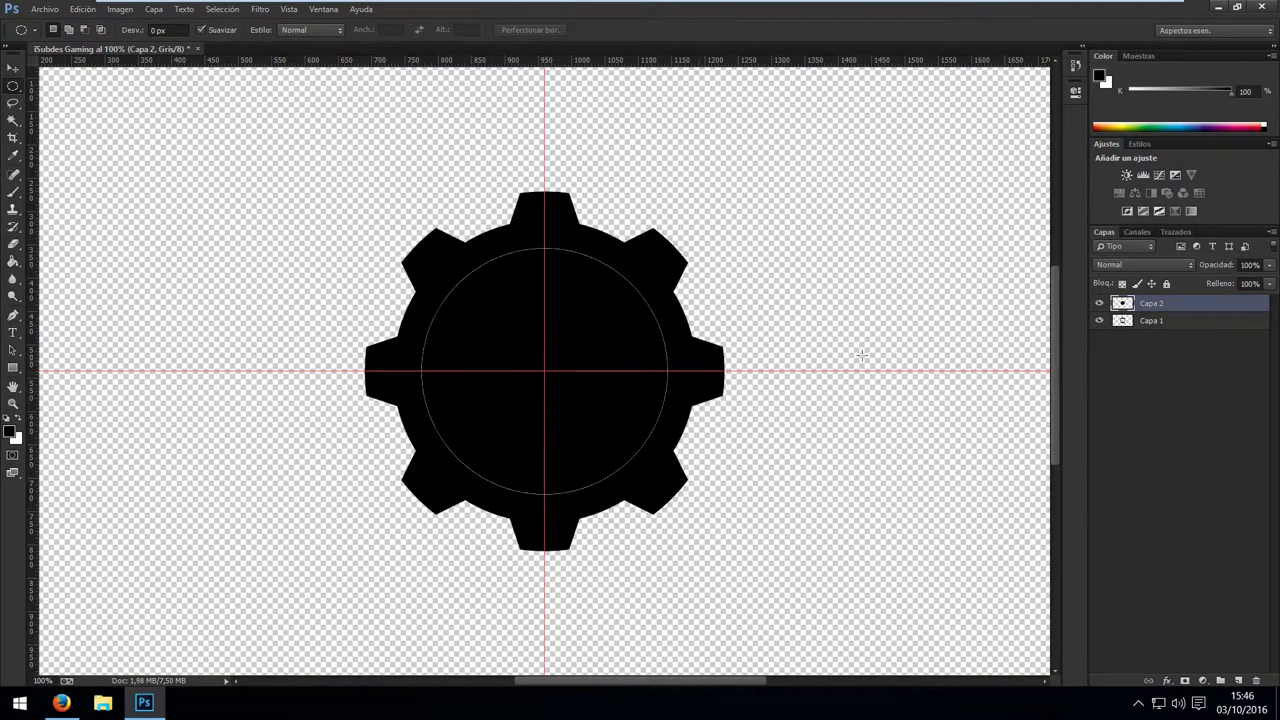
click(1204, 321)
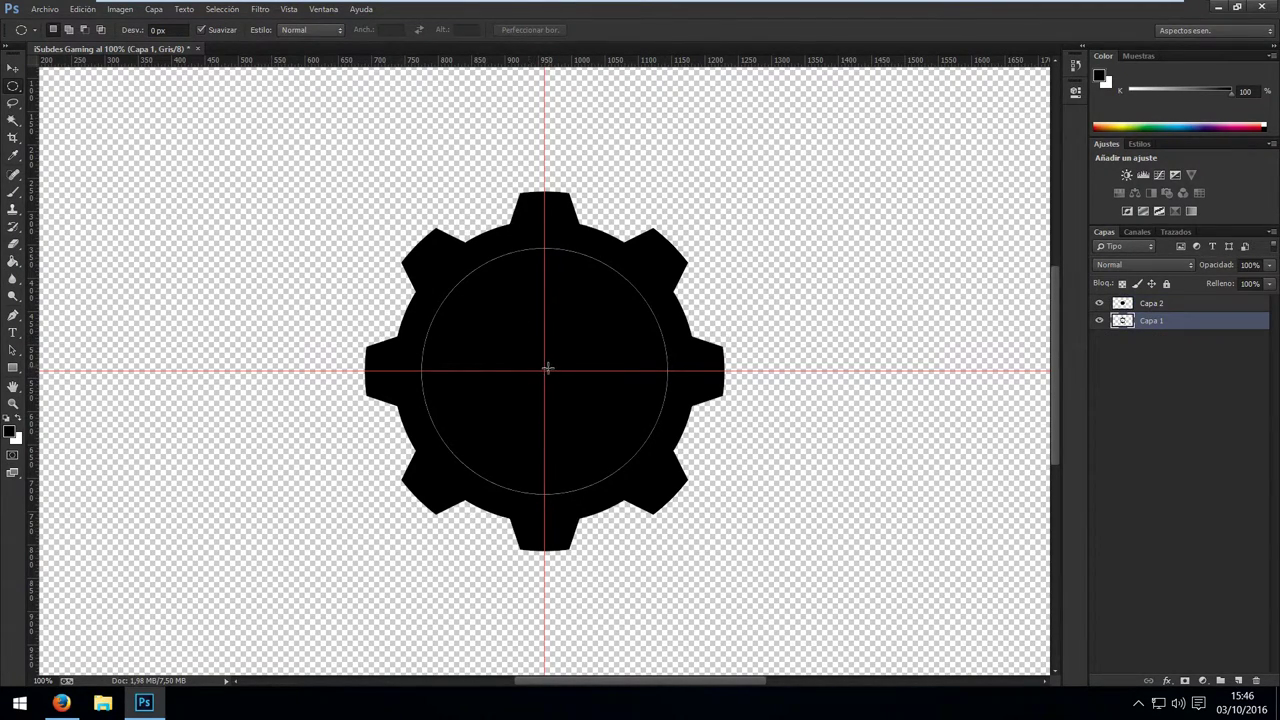
key(ctrl+plus)
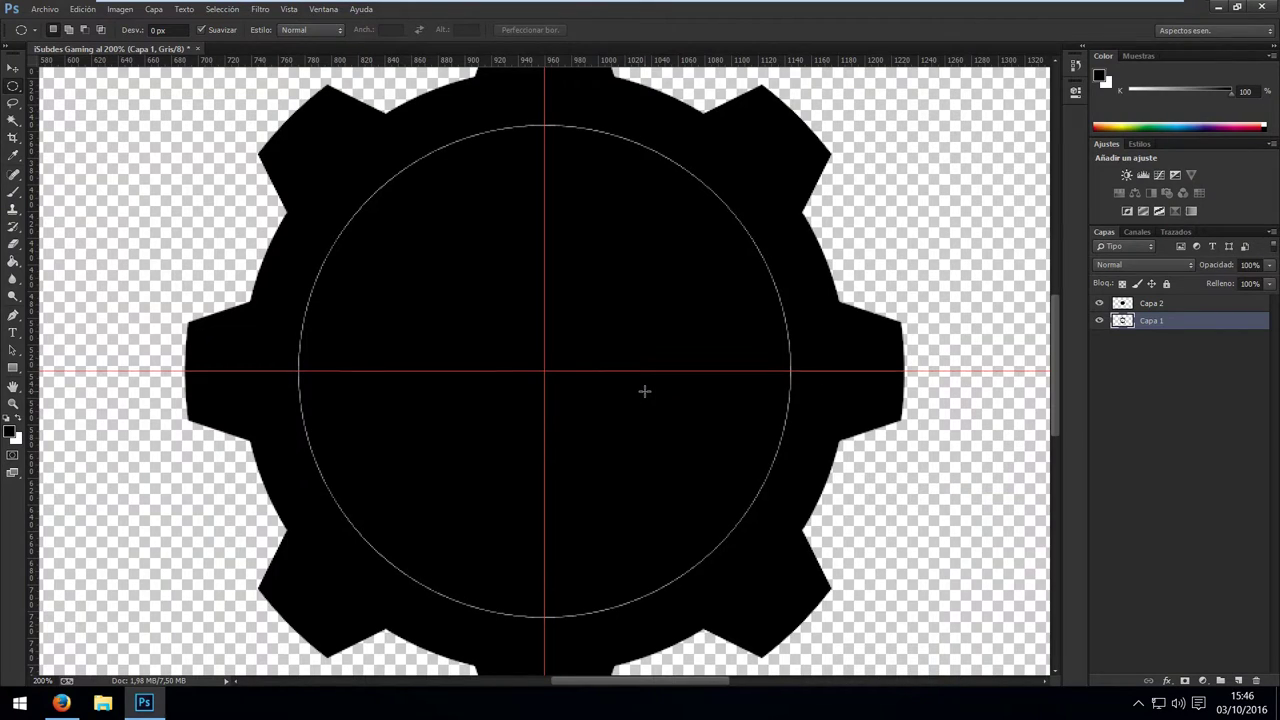
key(ctrl+minus)
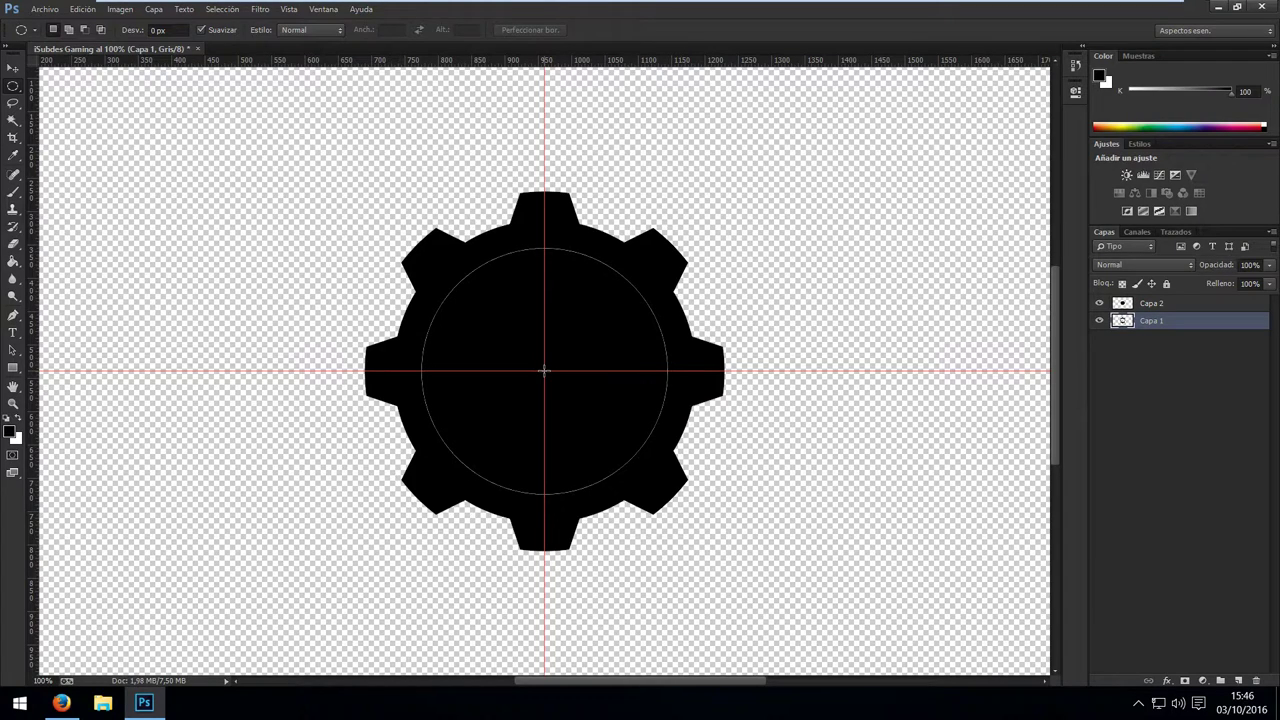
Within a circular rim selection from the guide centre, erase the top, right, left and bottom teeth.
drag(544, 371, 713, 521)
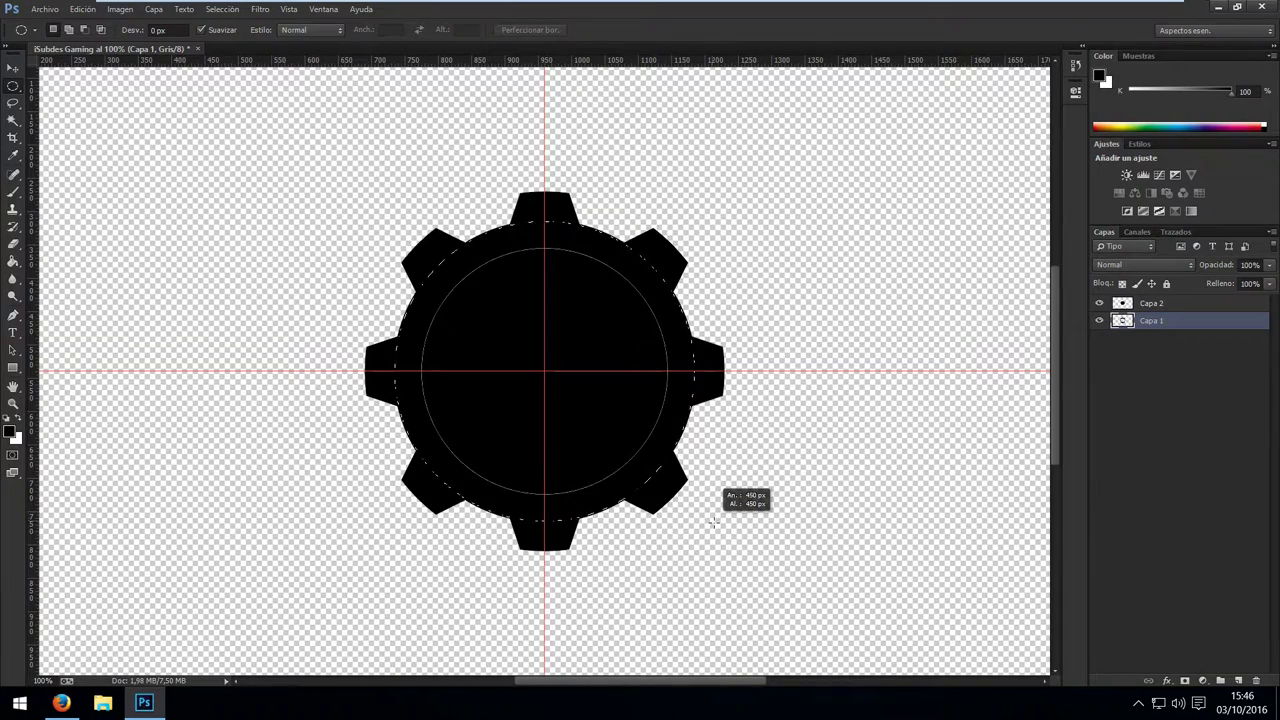
drag(713, 521, 710, 522)
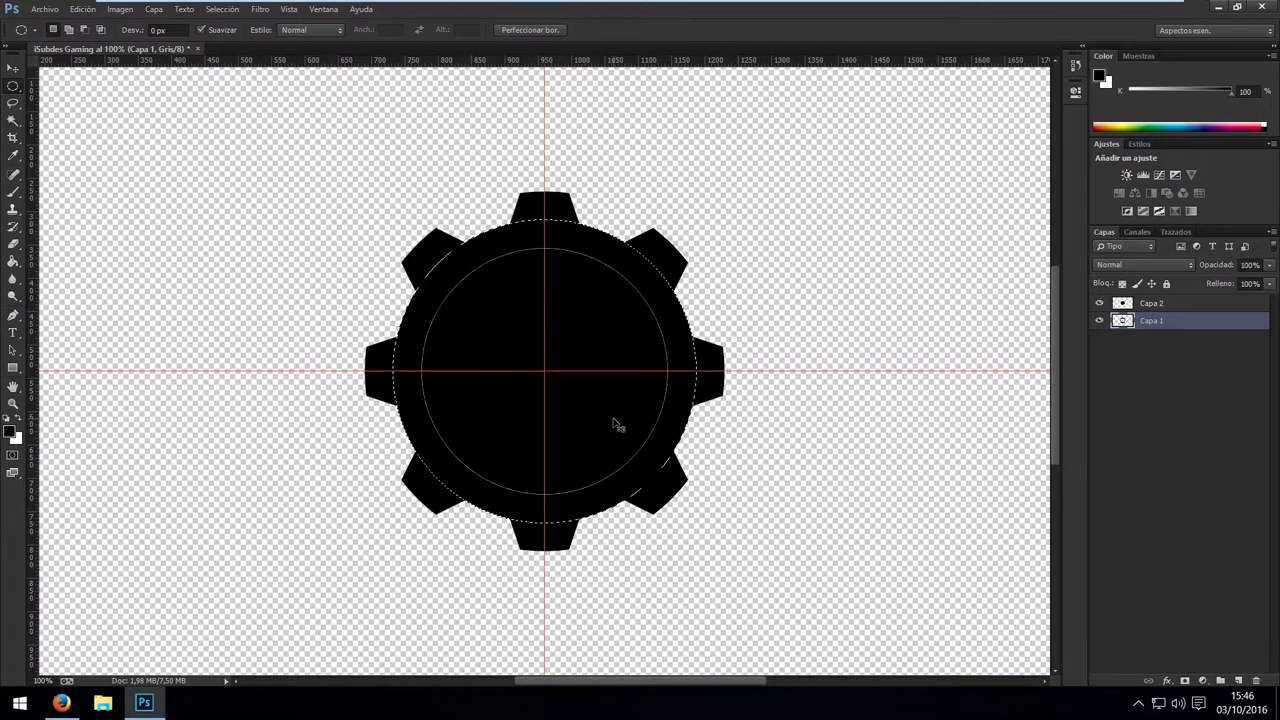
key(e)
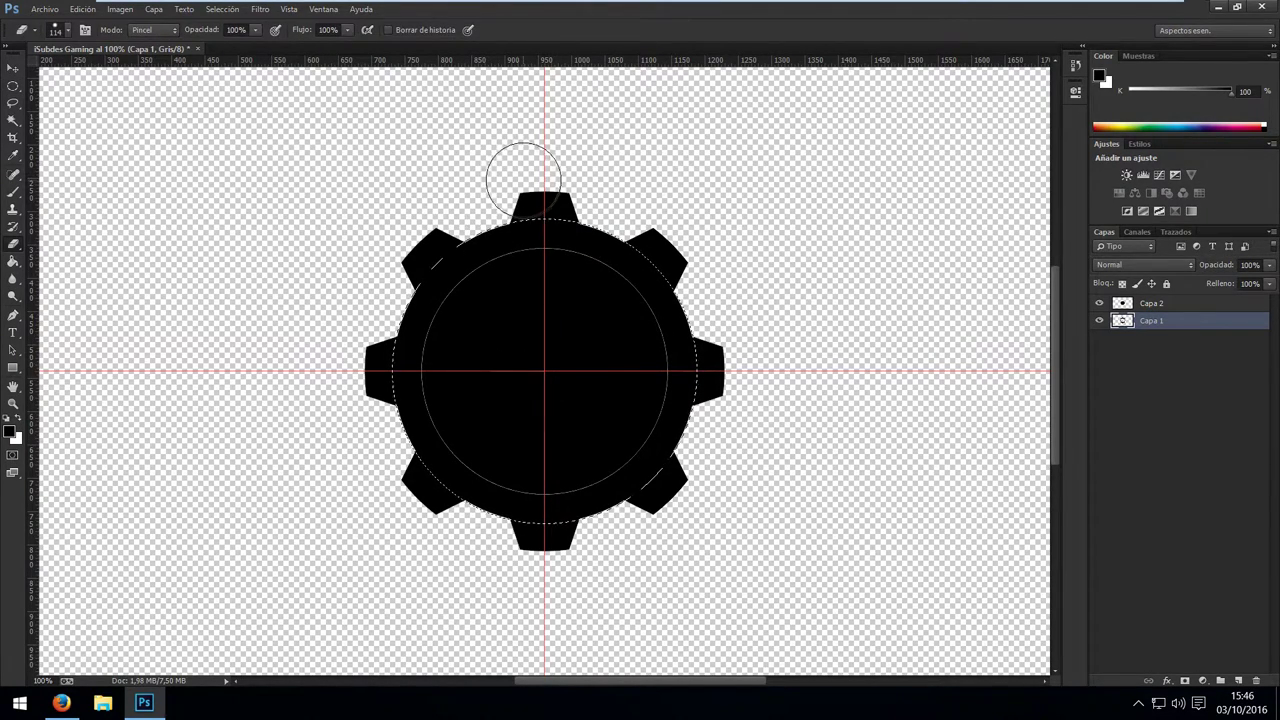
mouse_move(523, 171)
mouse_down()
mouse_move(533, 197)
mouse_move(558, 196)
mouse_up()
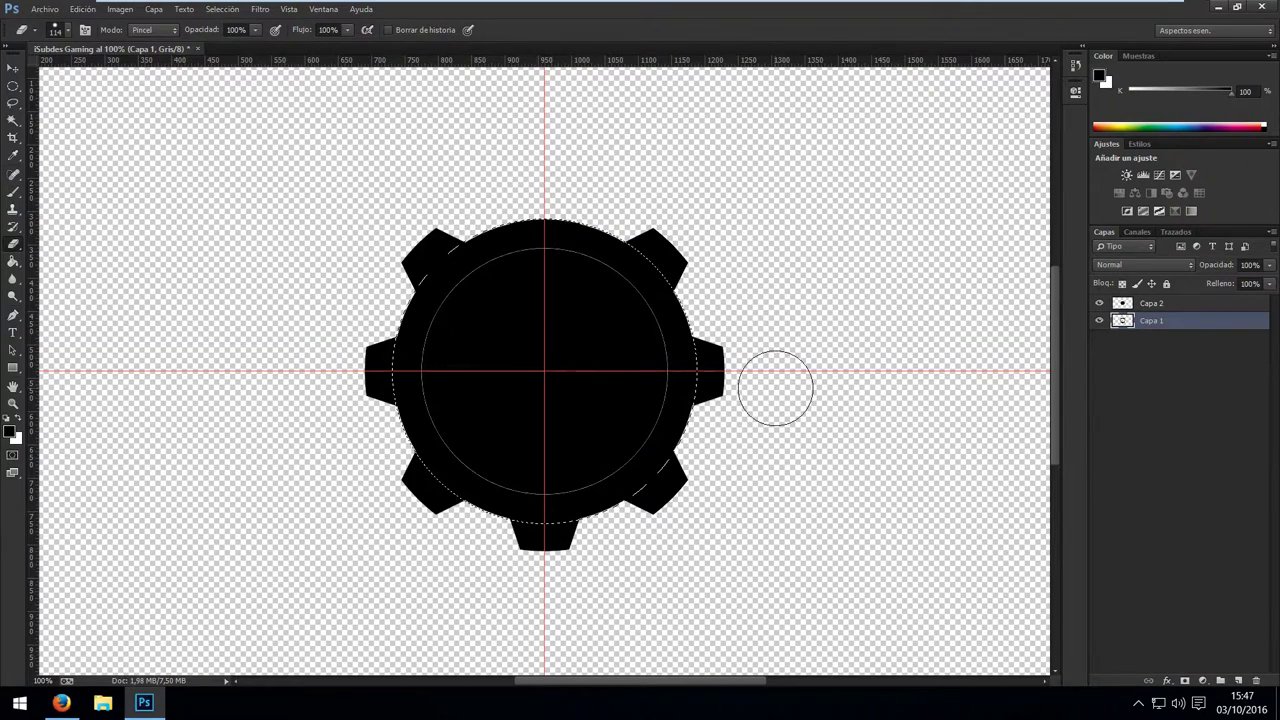
drag(738, 364, 695, 370)
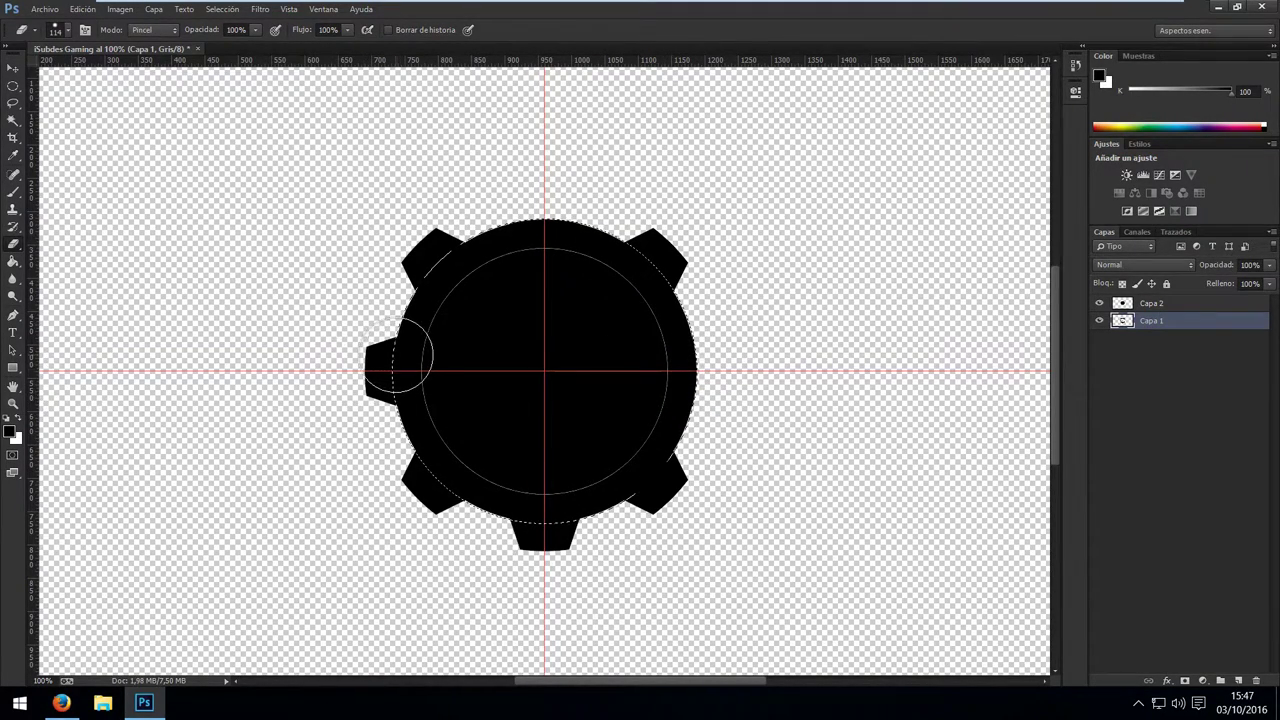
drag(403, 363, 392, 383)
drag(543, 514, 550, 530)
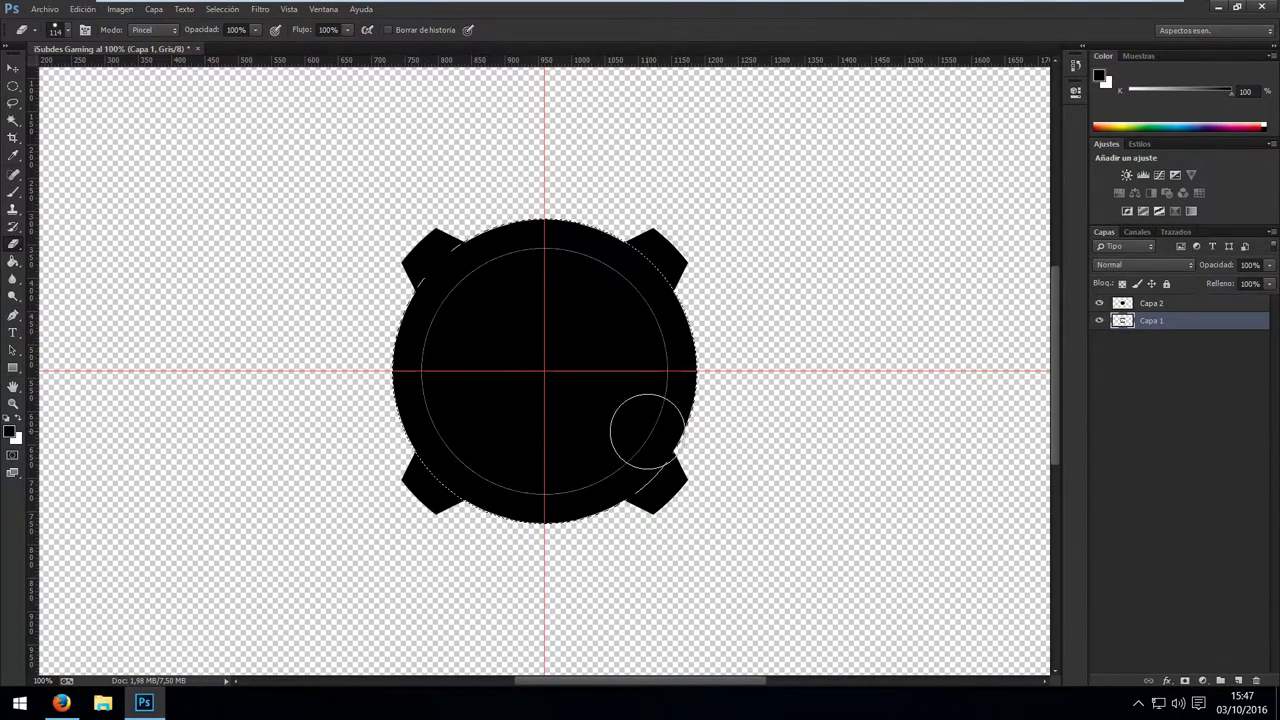
key(ctrl+d)
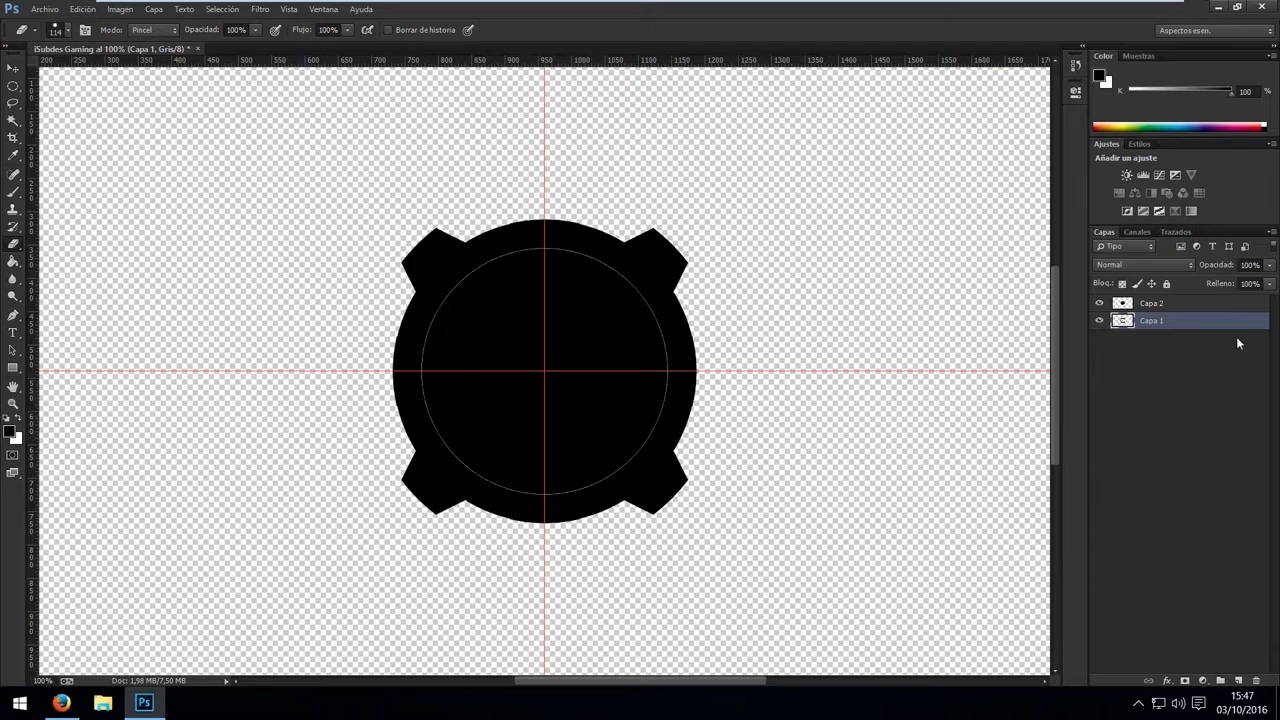
Delete the Capa 2 inner-disc layer, leaving the hollow ring on Capa 1.
click(1198, 306)
key(Delete)
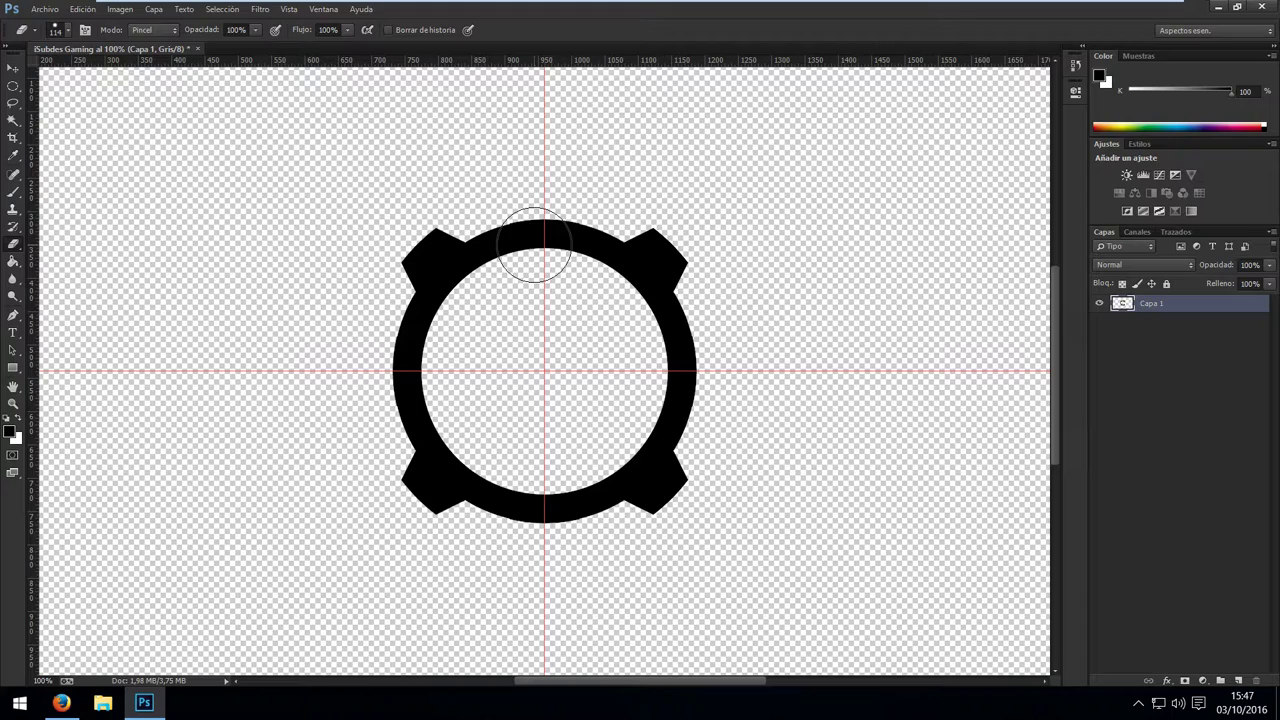
key(ctrl+o)
click(386, 140)
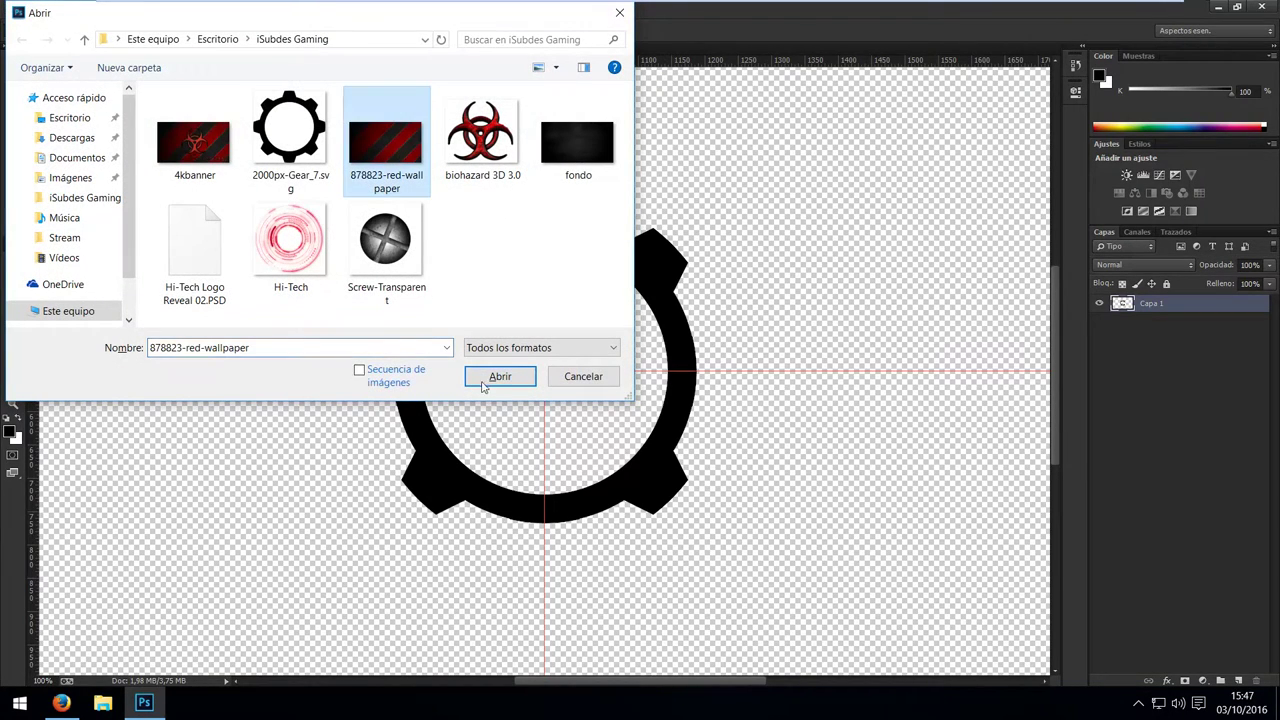
click(490, 377)
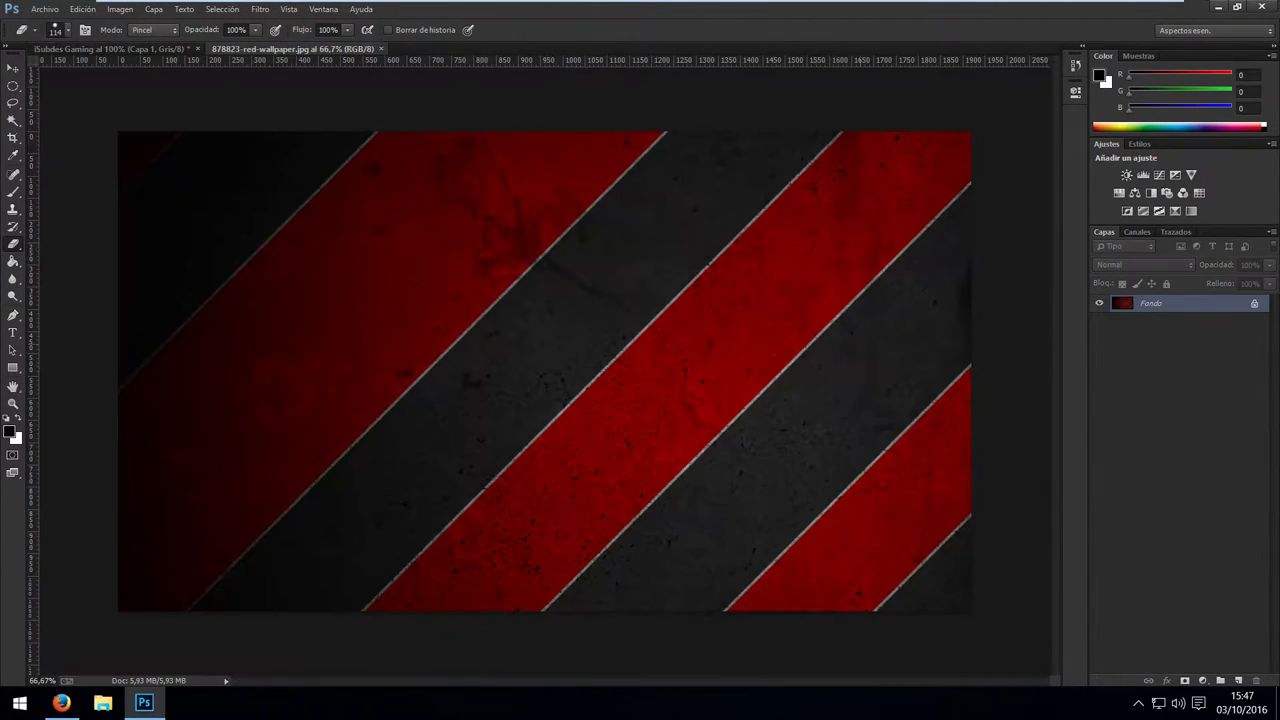
key(ctrl+a)
key(ctrl+c)
key(ctrl+w)
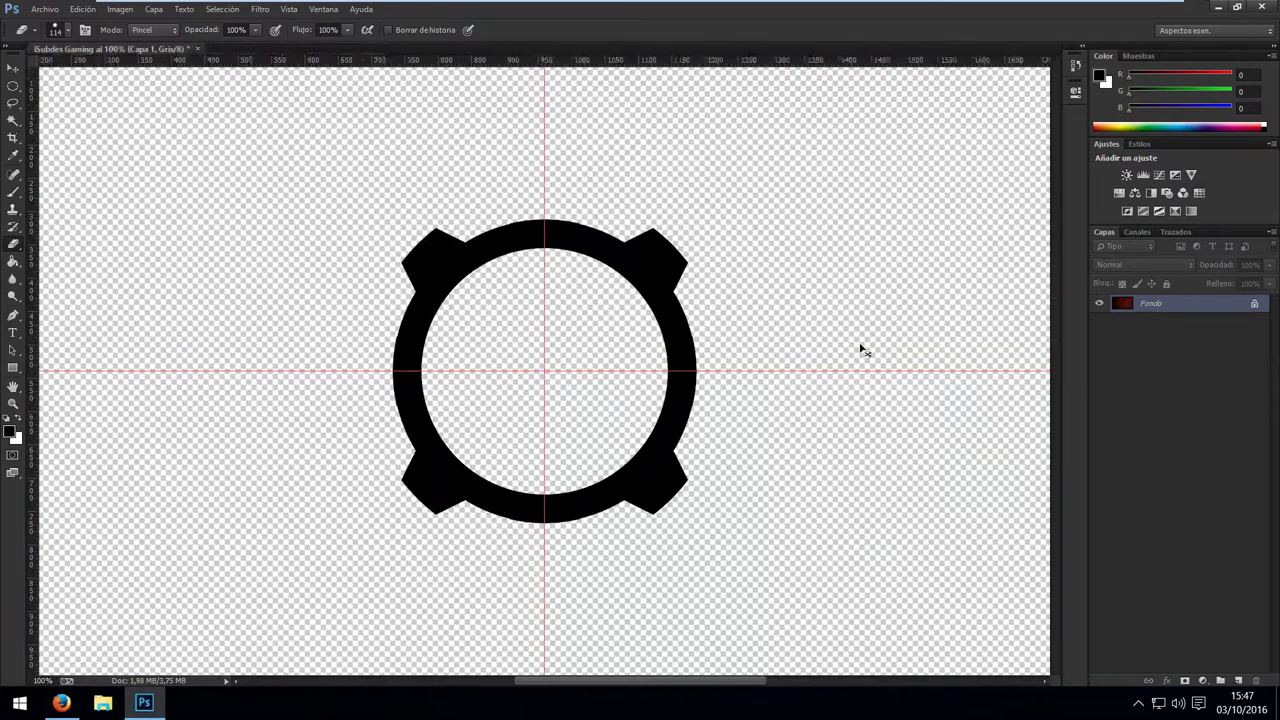
key(ctrl+v)
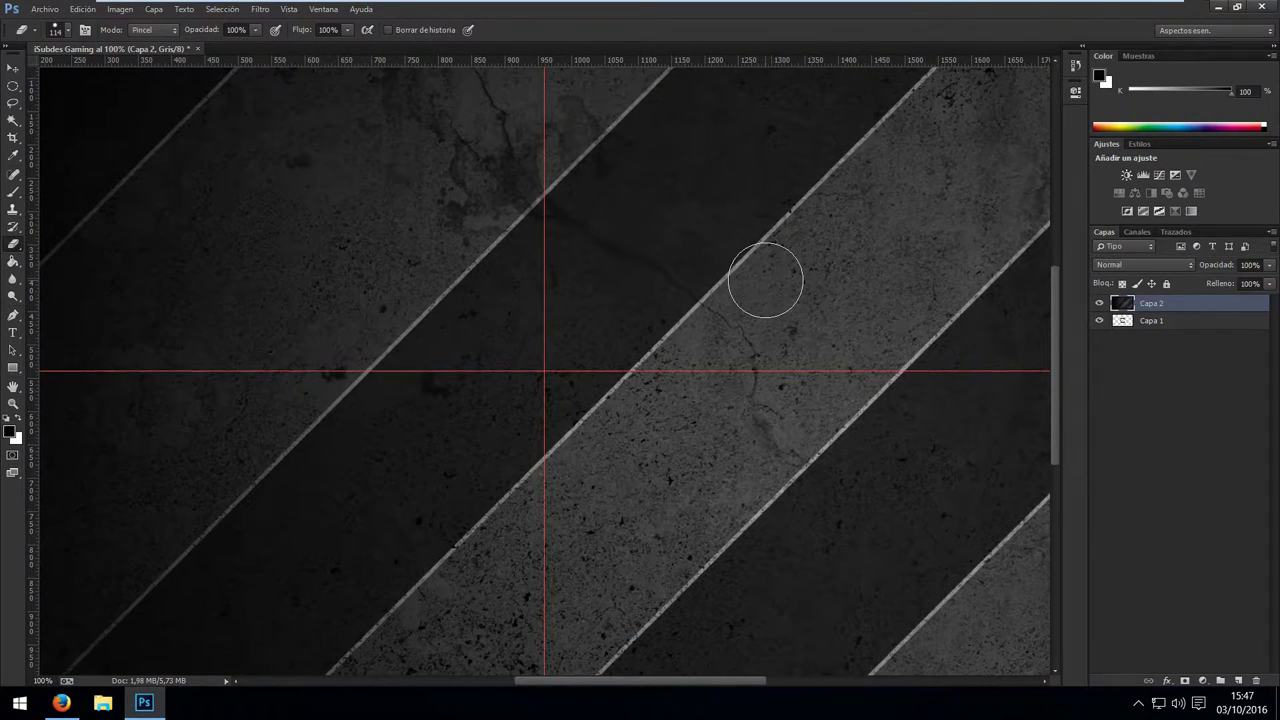
key(alt+i)
key(Right)
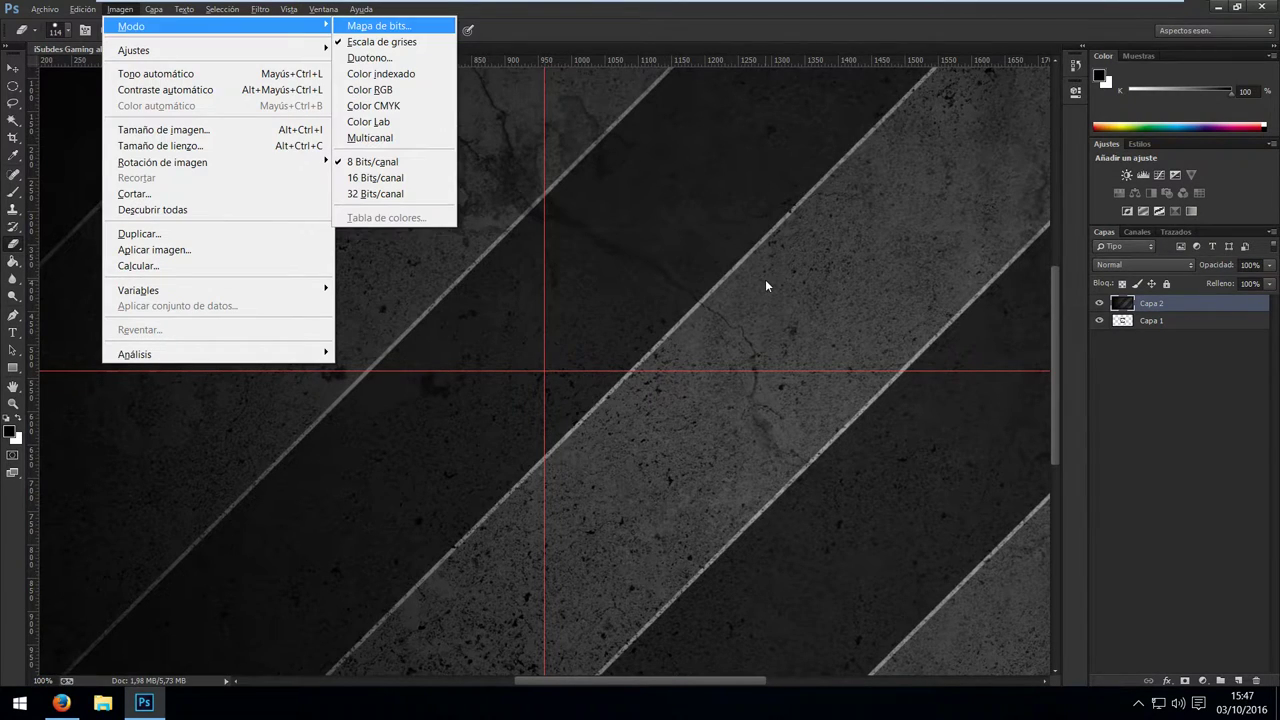
key(Down)
key(Down)
key(Down)
key(Down)
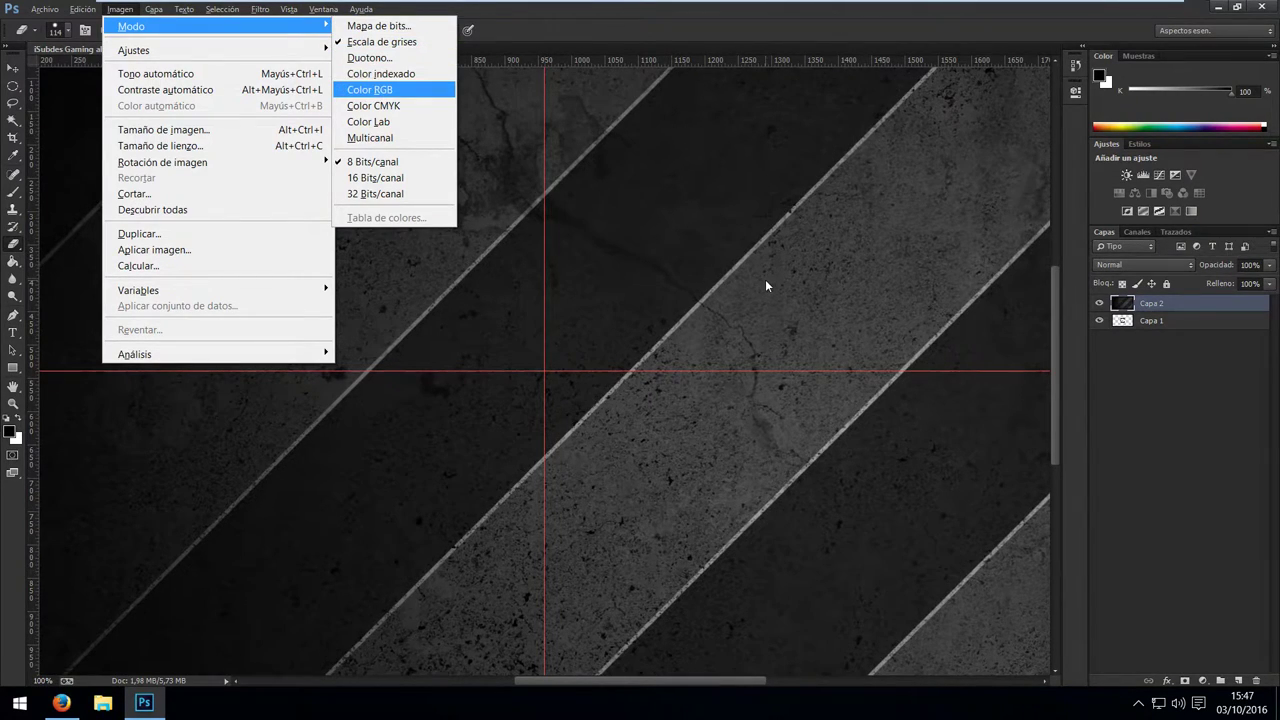
key(Return)
key(Return)
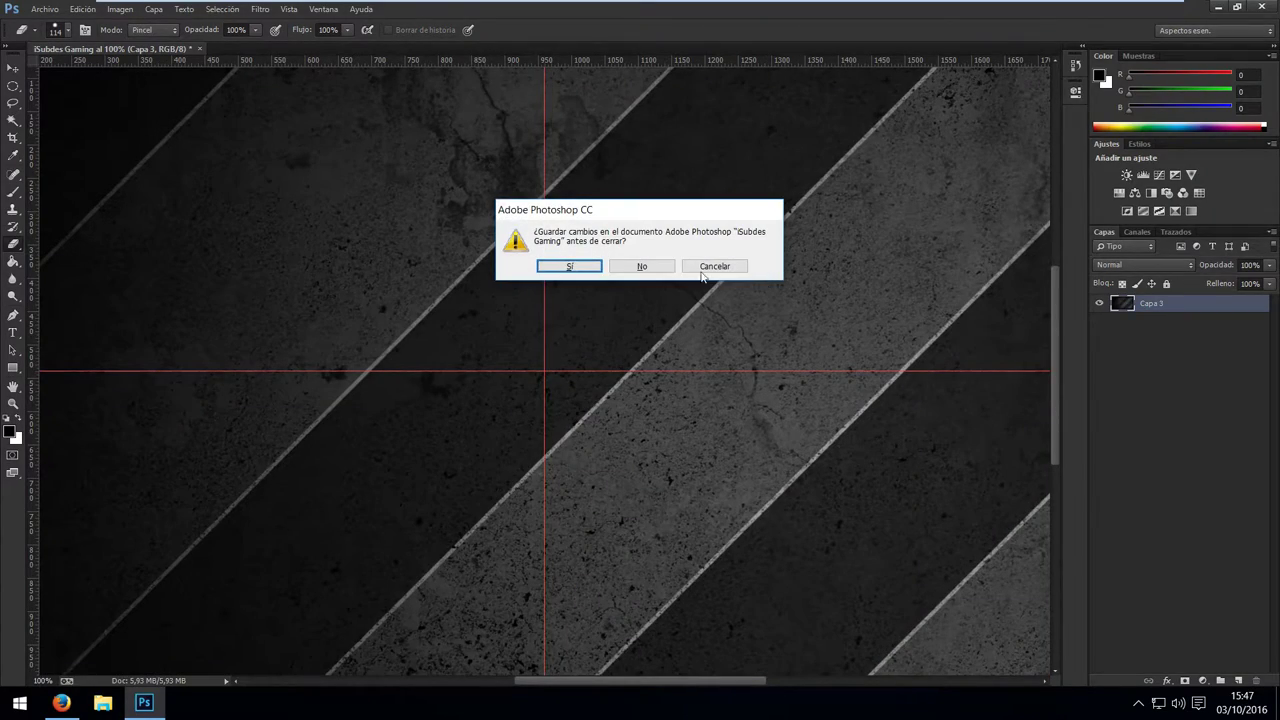
click(710, 268)
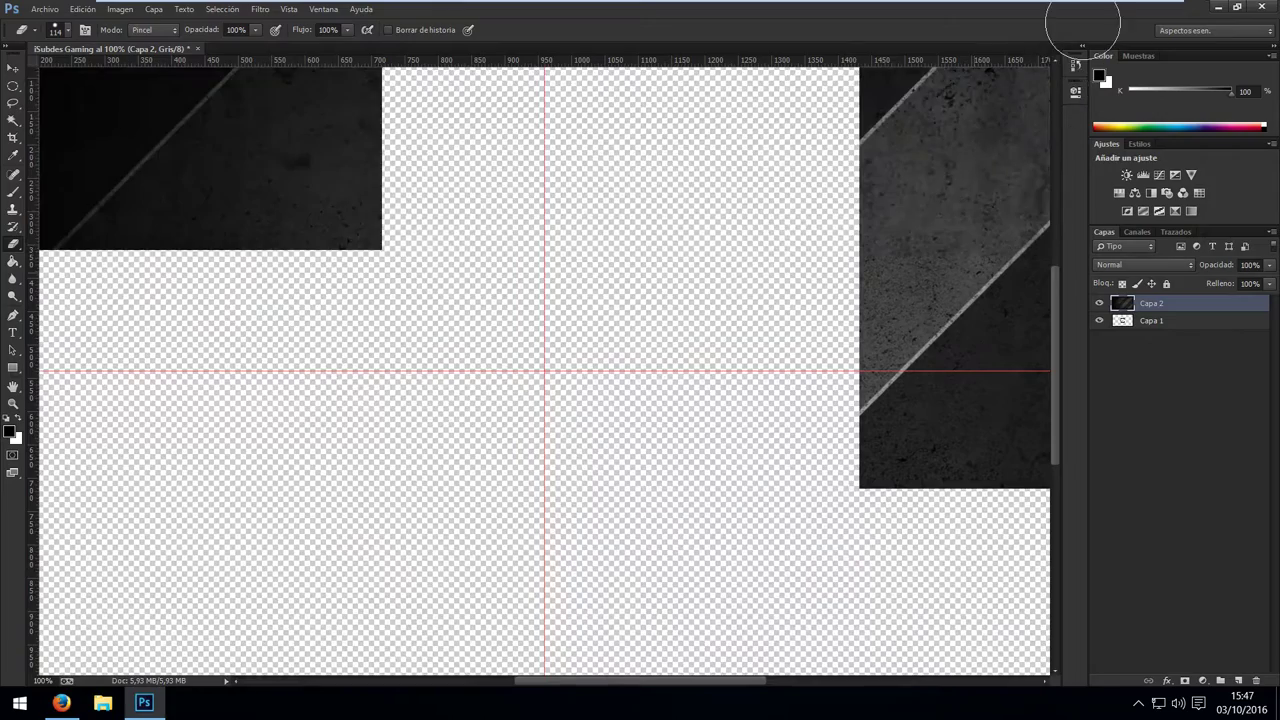
key(v)
click(1075, 66)
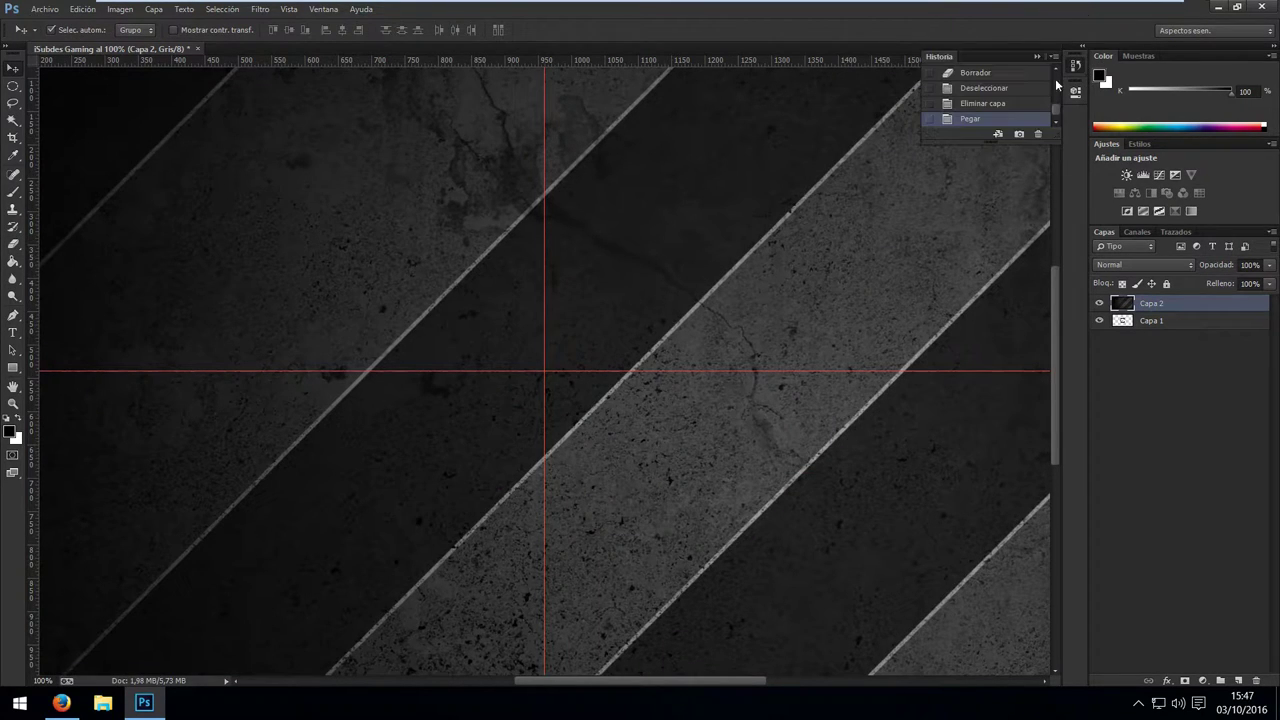
click(990, 103)
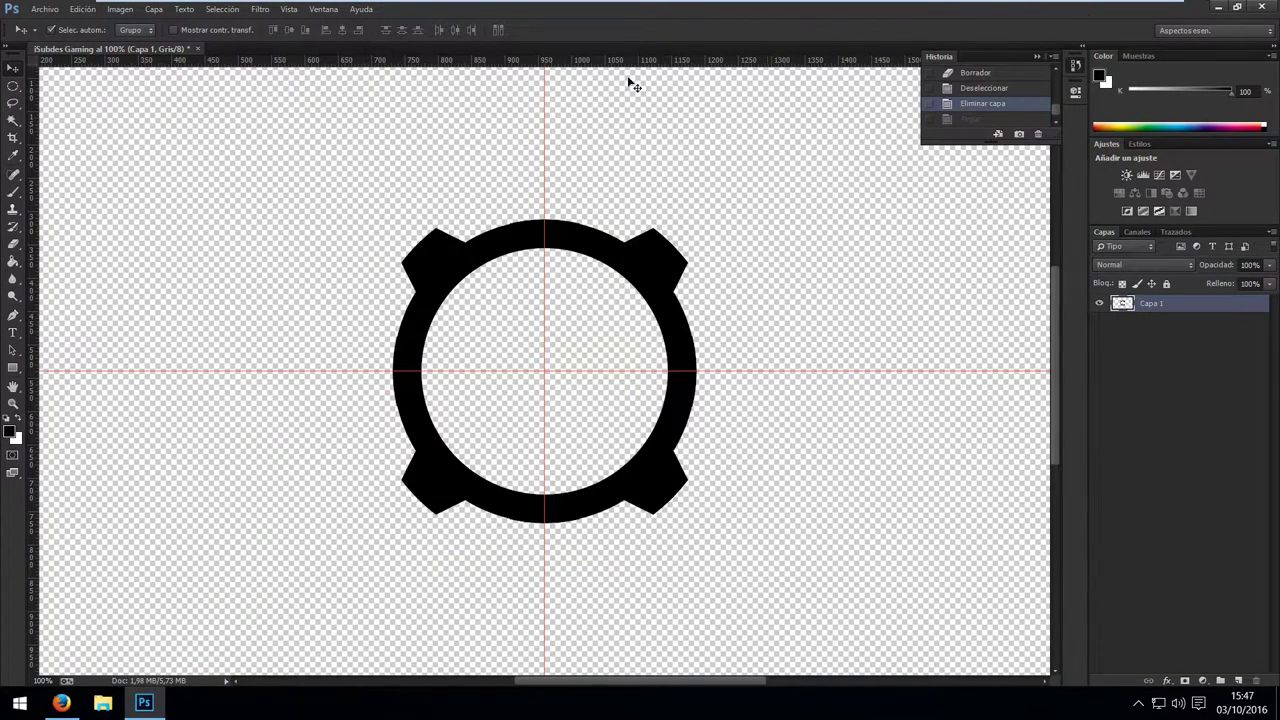
Convert the document to RGB Color and add a new empty layer.
click(120, 9)
mouse_move(131, 26)
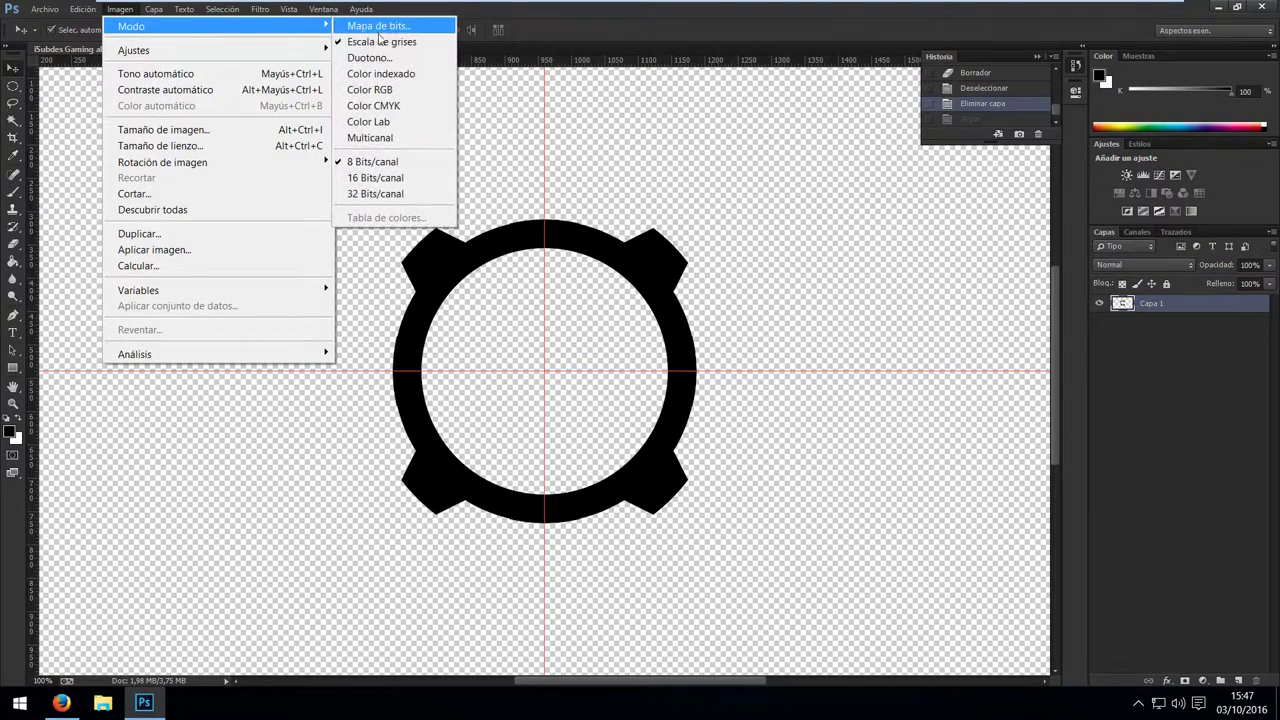
click(370, 89)
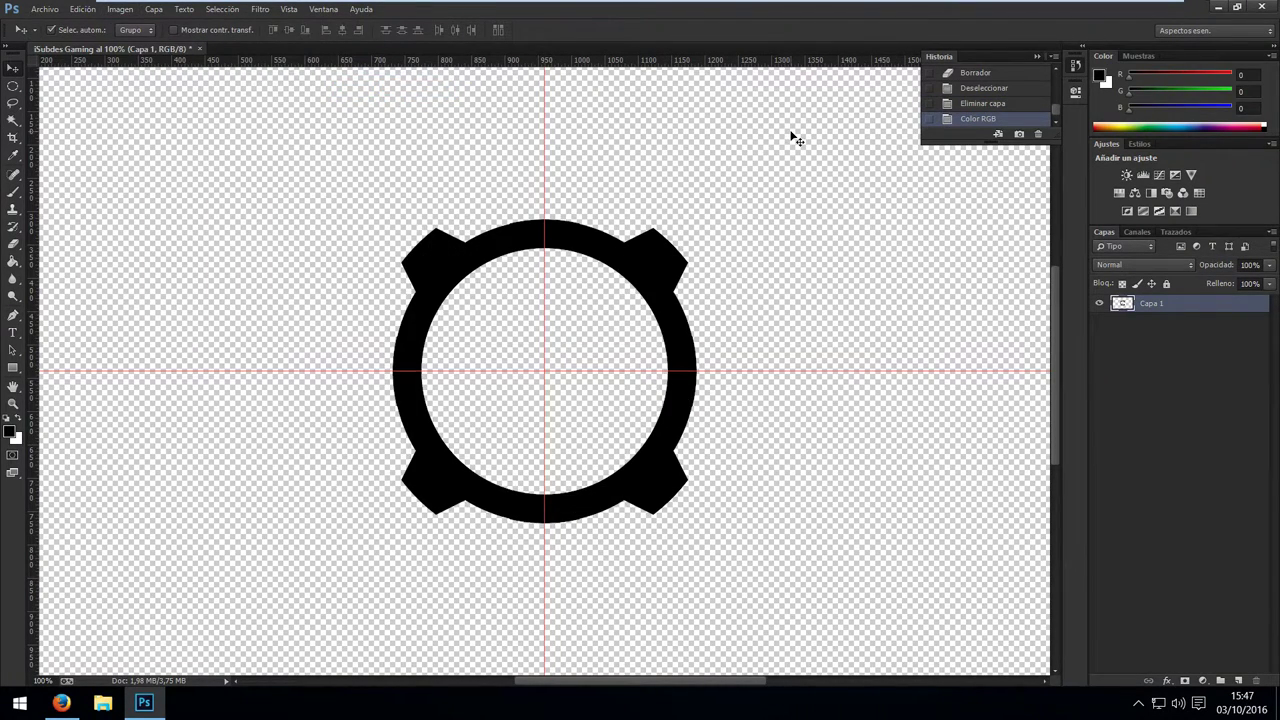
key(ctrl+shift+n)
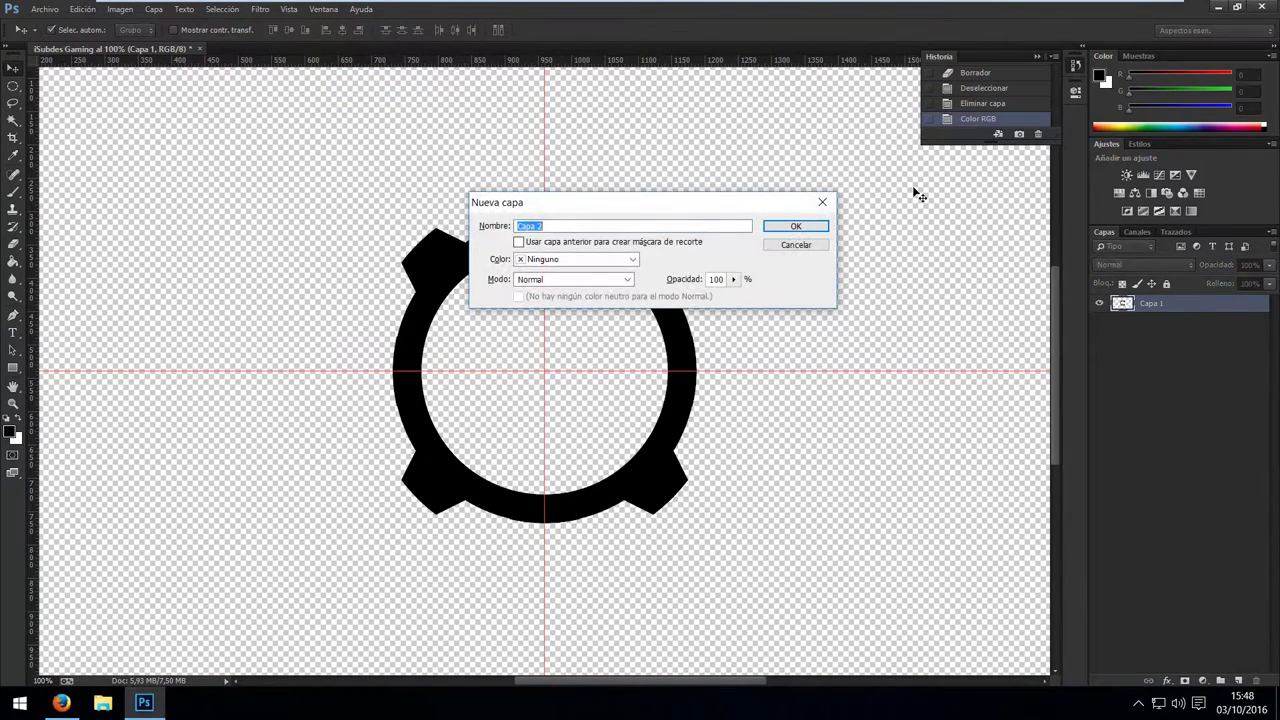
key(Return)
key(alt+Tab)
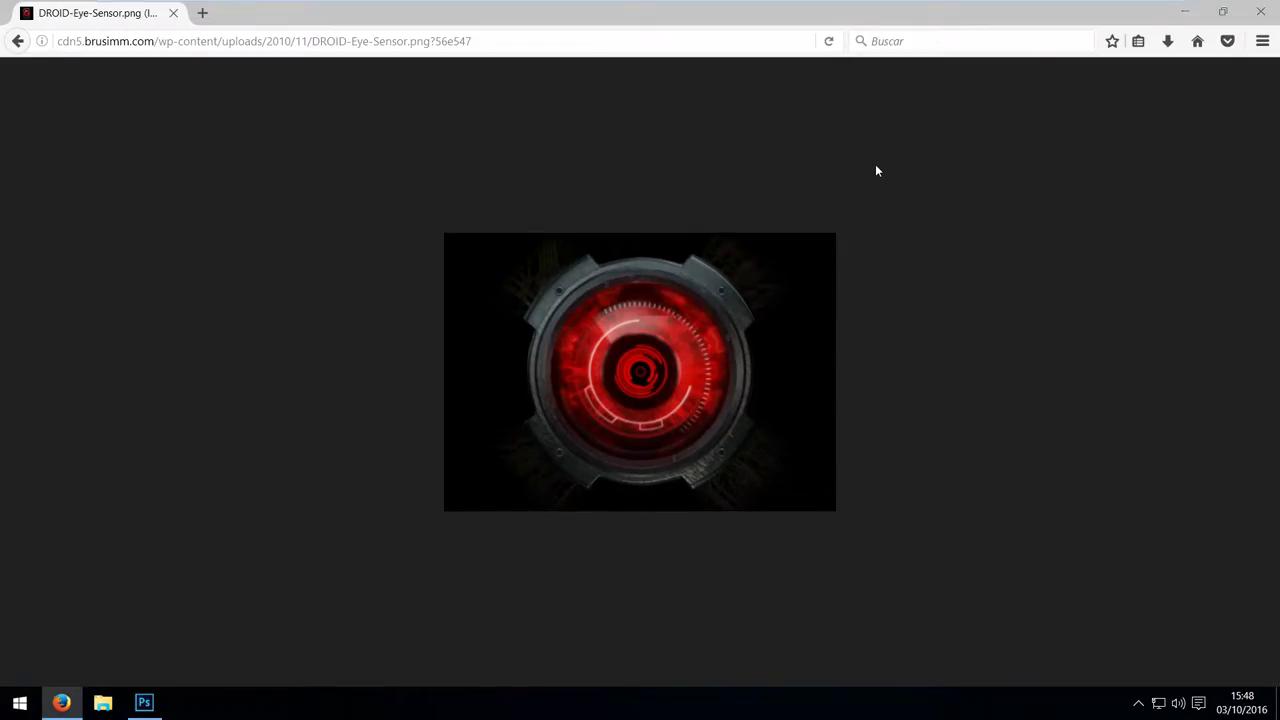
key(alt+Tab)
Paste the whole 878823-red-wallpaper image onto the new layer, closing the wallpaper file.
key(ctrl+o)
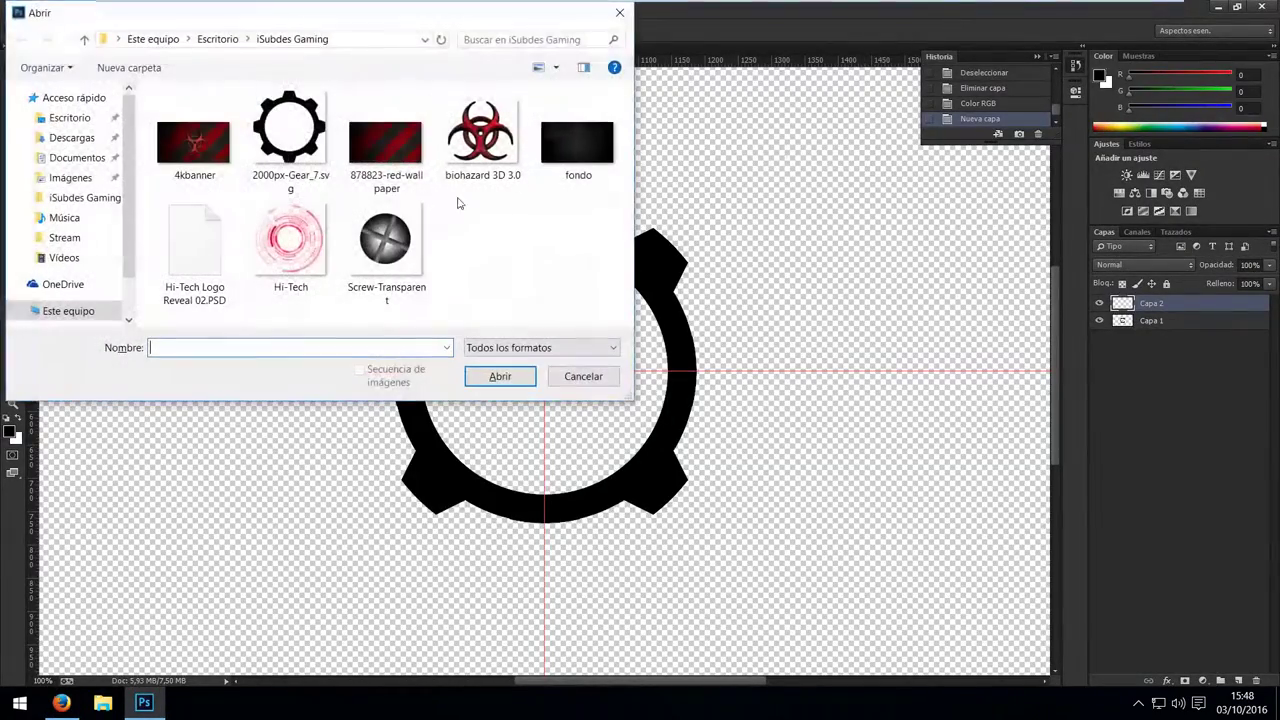
double_click(405, 150)
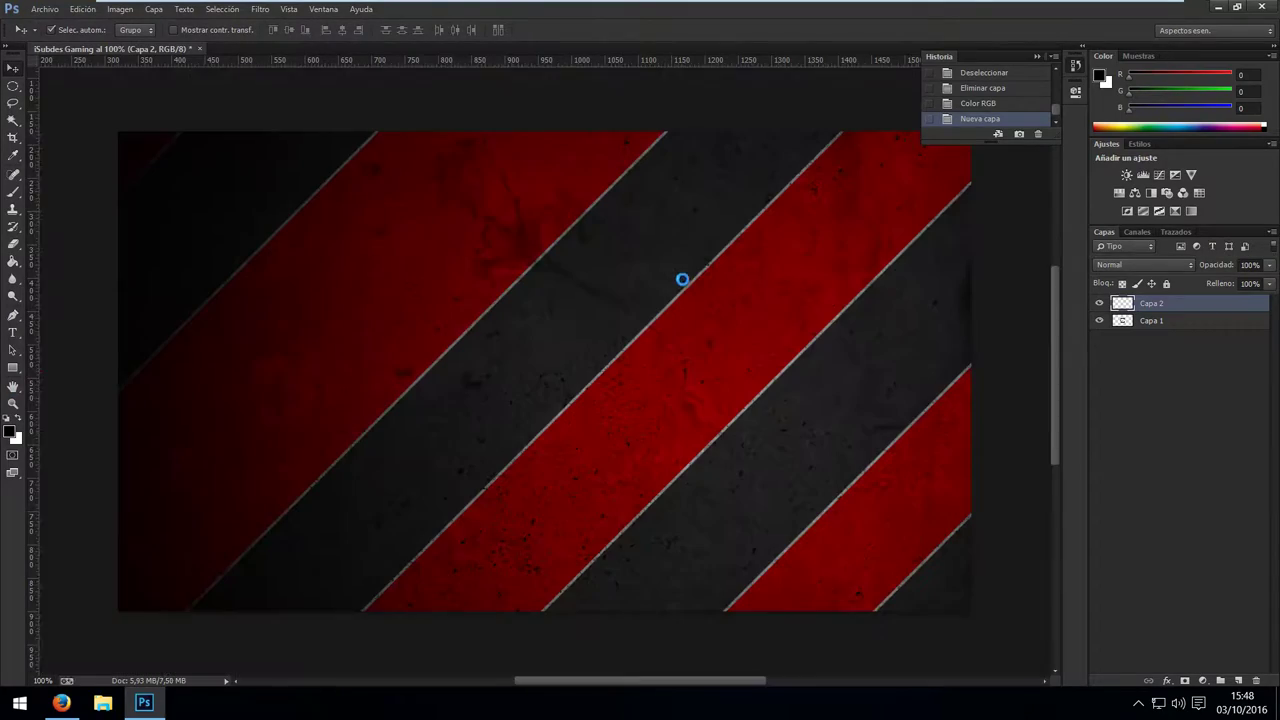
key(ctrl+a)
key(ctrl+c)
key(ctrl+w)
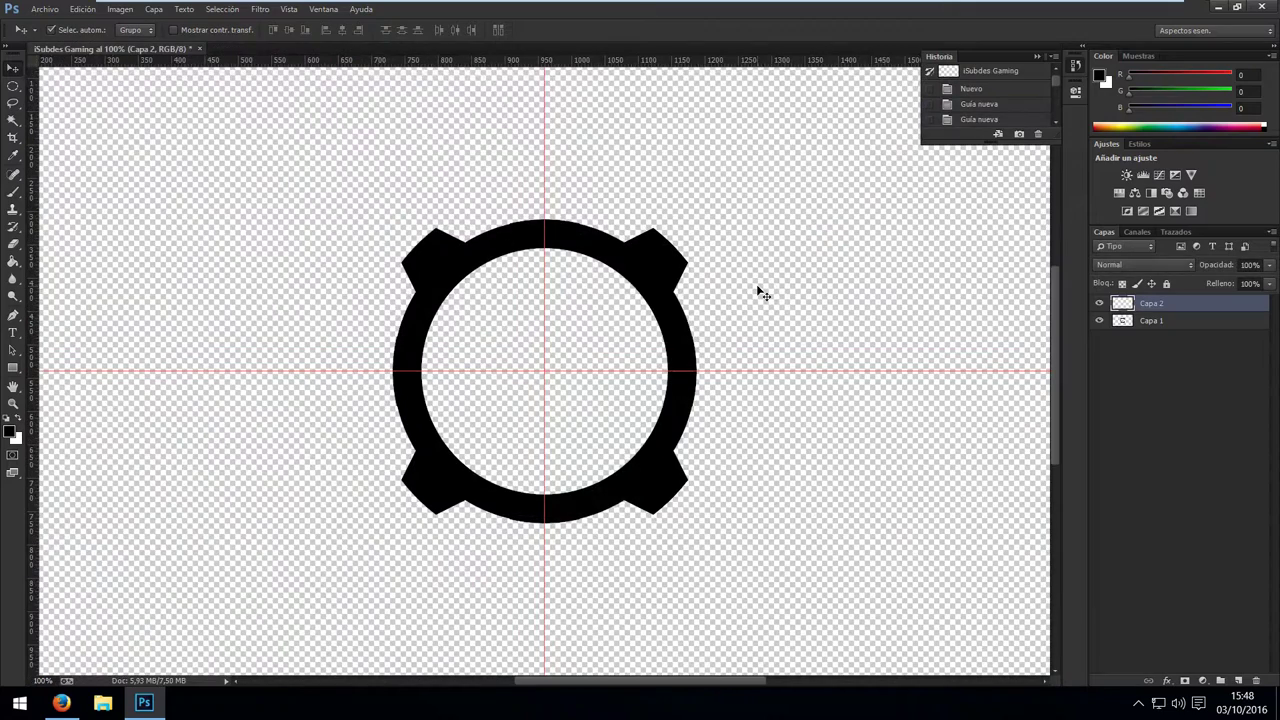
key(ctrl+v)
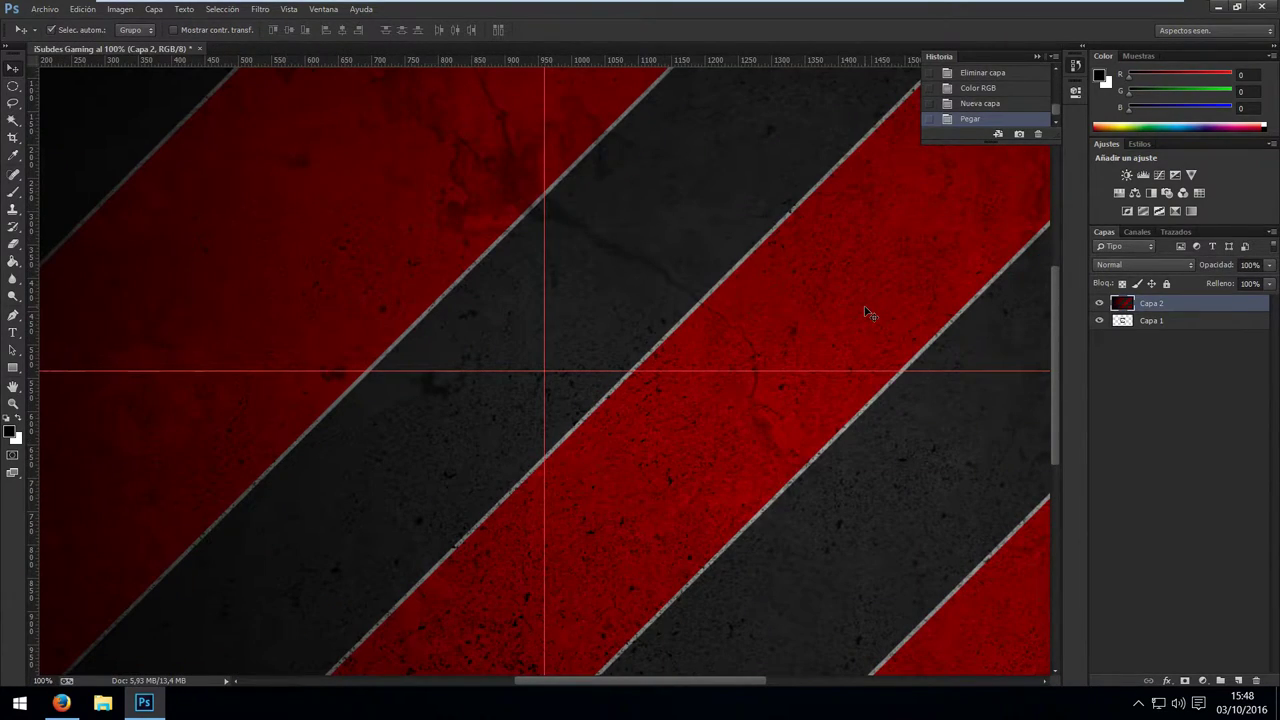
Hide the striped layer and target the black gear ring layer.
key(ctrl+minus)
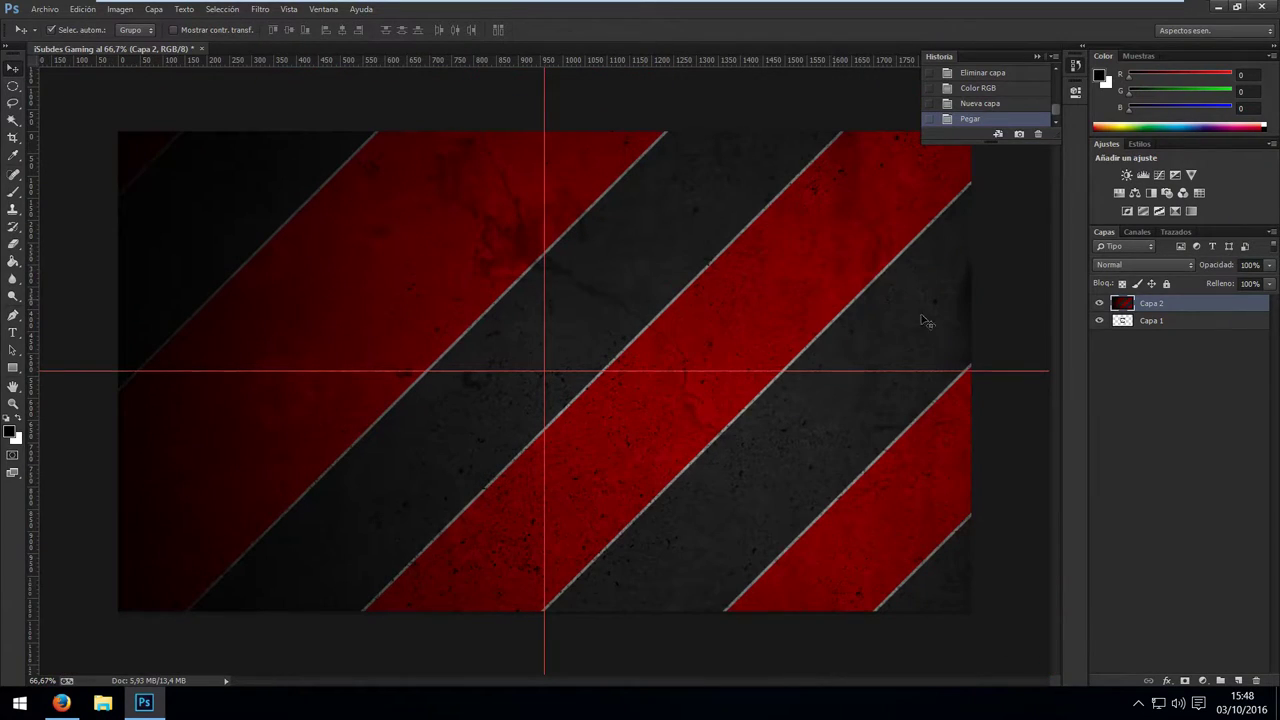
click(1098, 304)
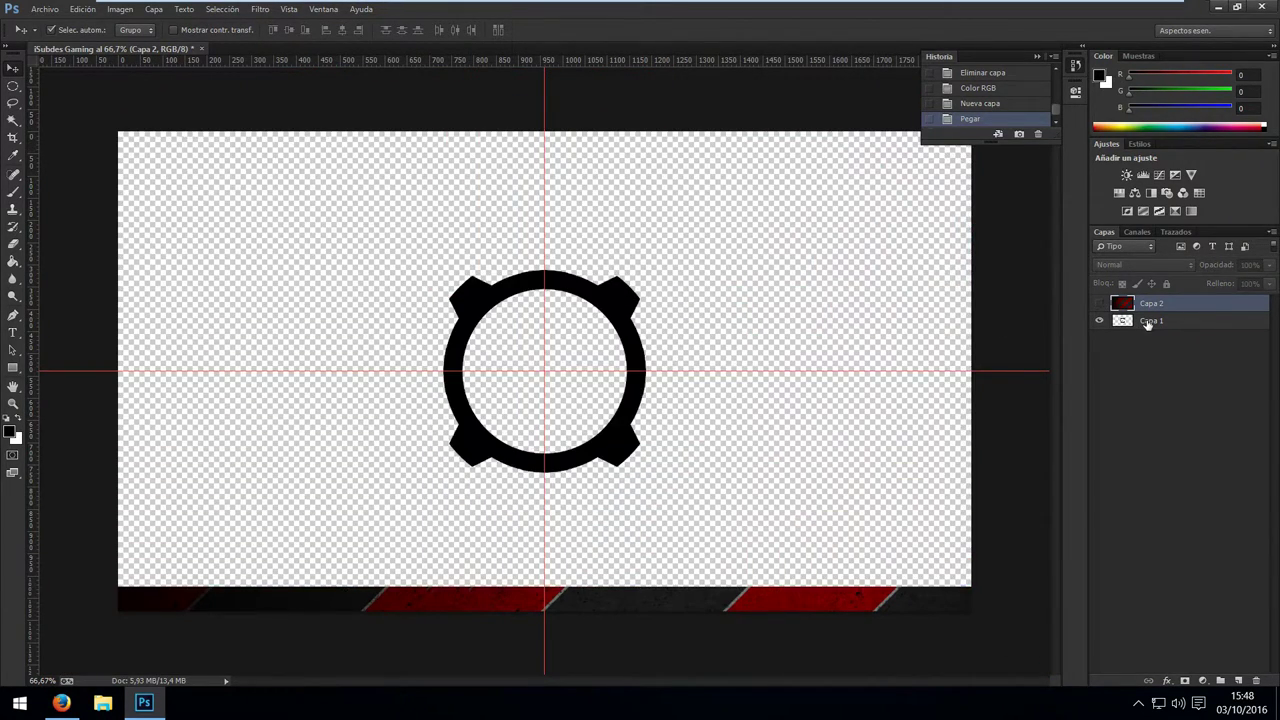
click(1146, 324)
Trim the stripes to the ring shape via an inverted ring selection, then delete the black ring layer.
key(w)
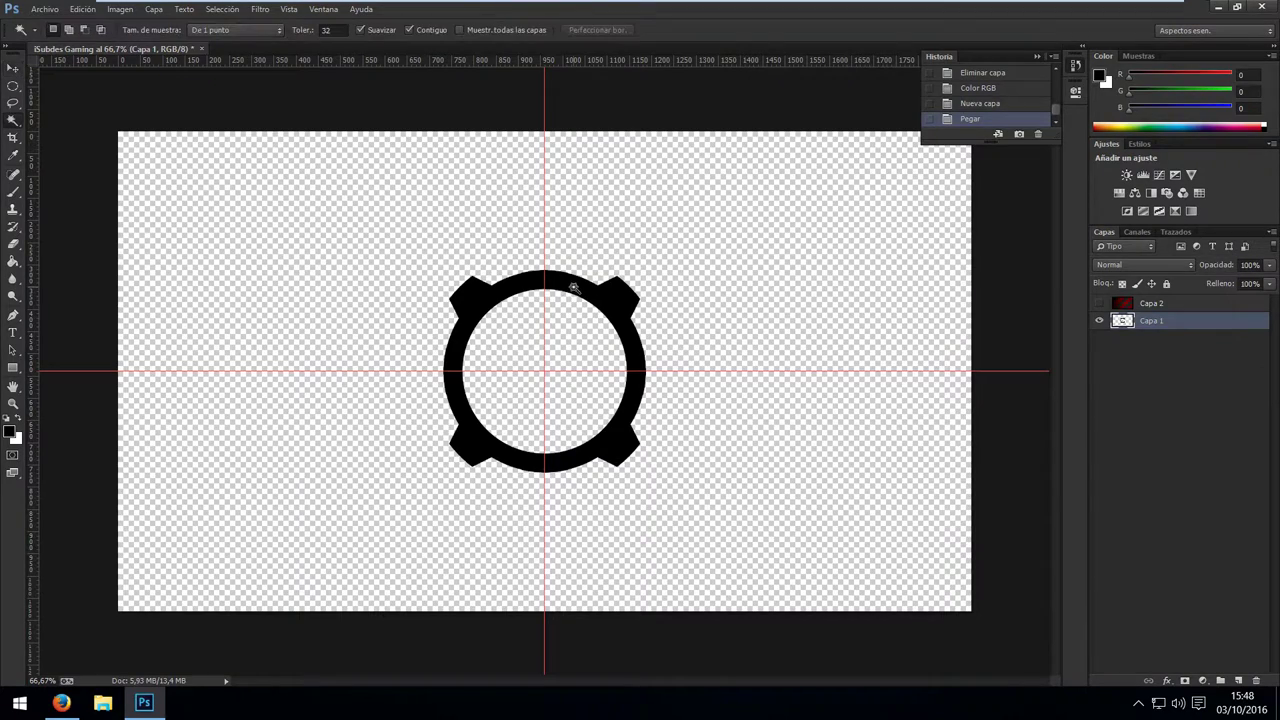
click(574, 288)
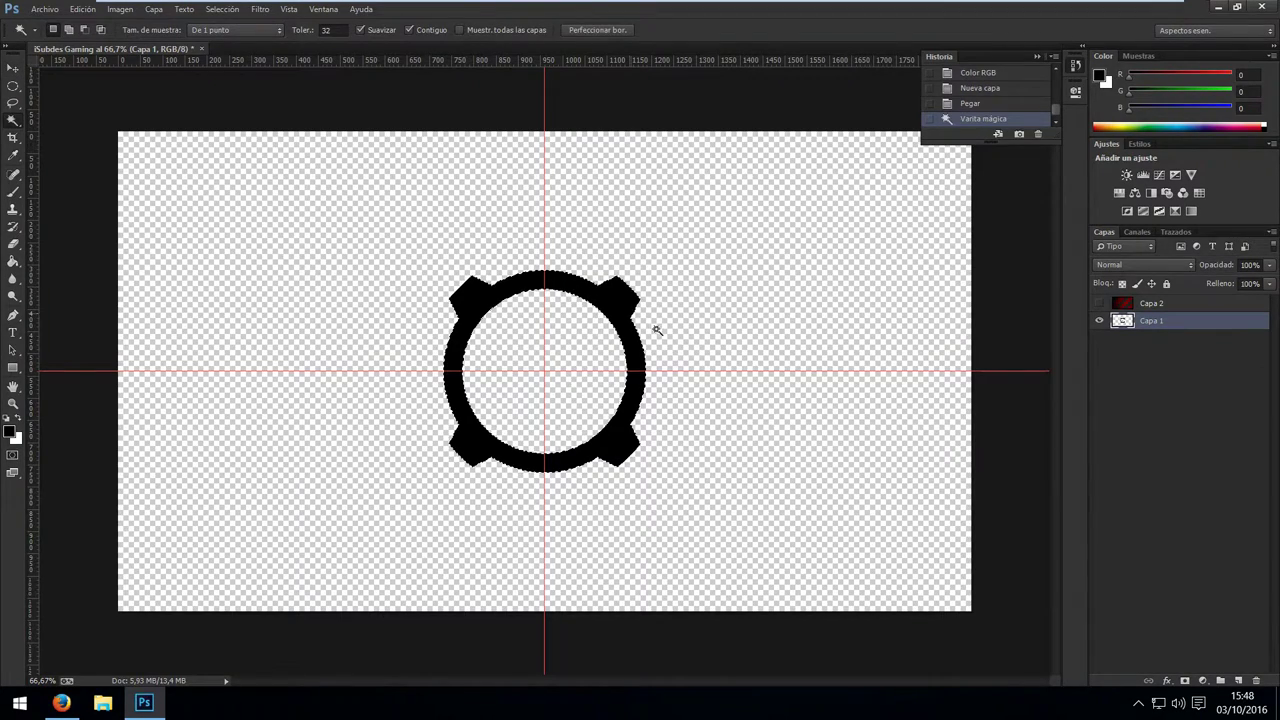
click(1200, 307)
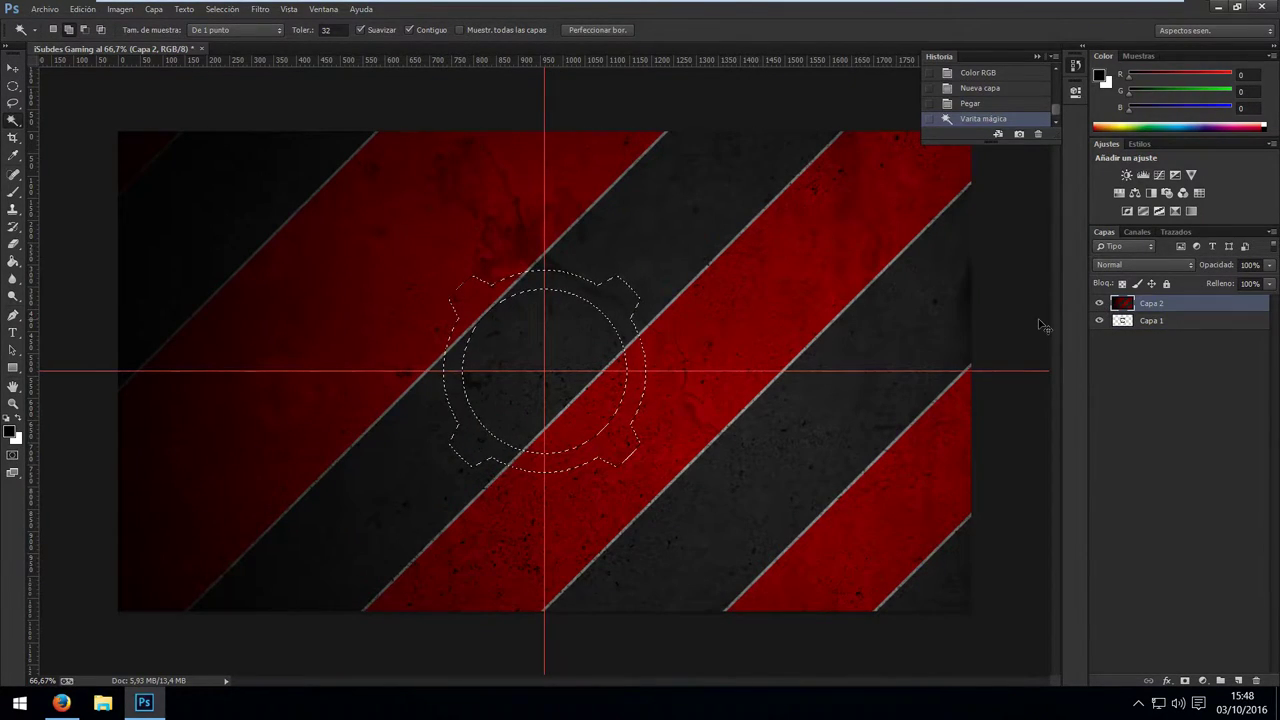
key(ctrl+shift+i)
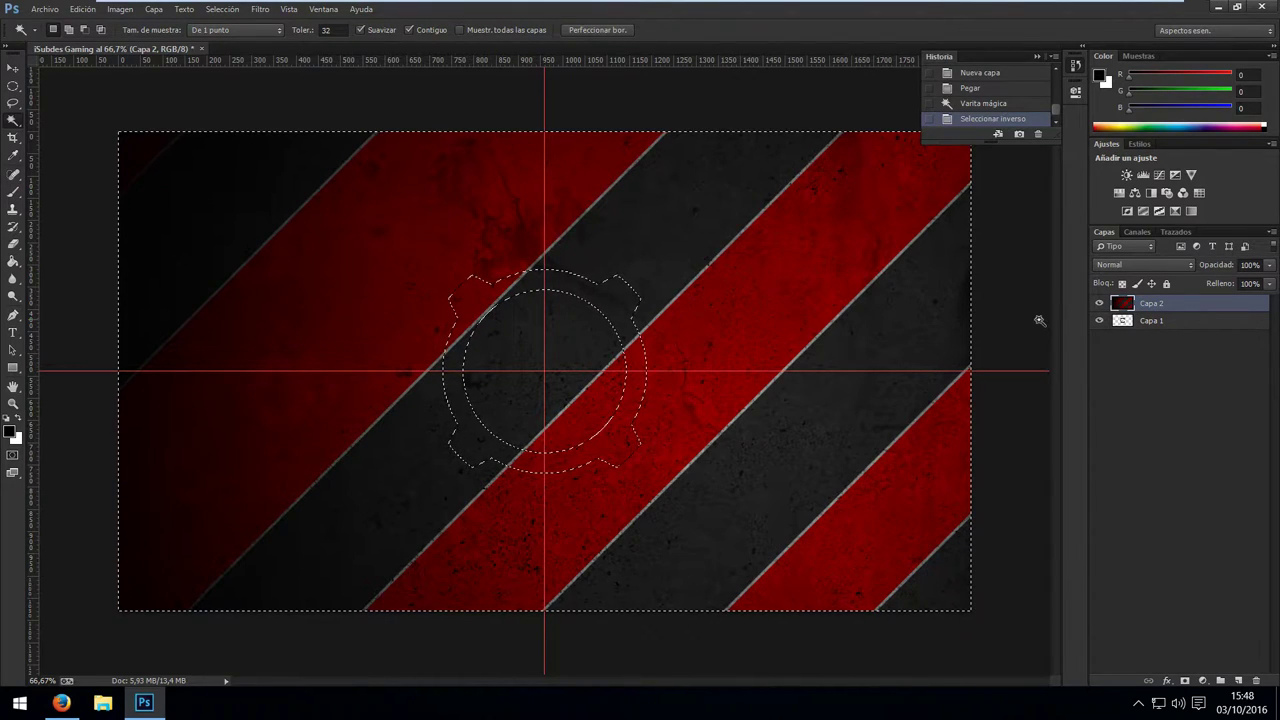
key(Delete)
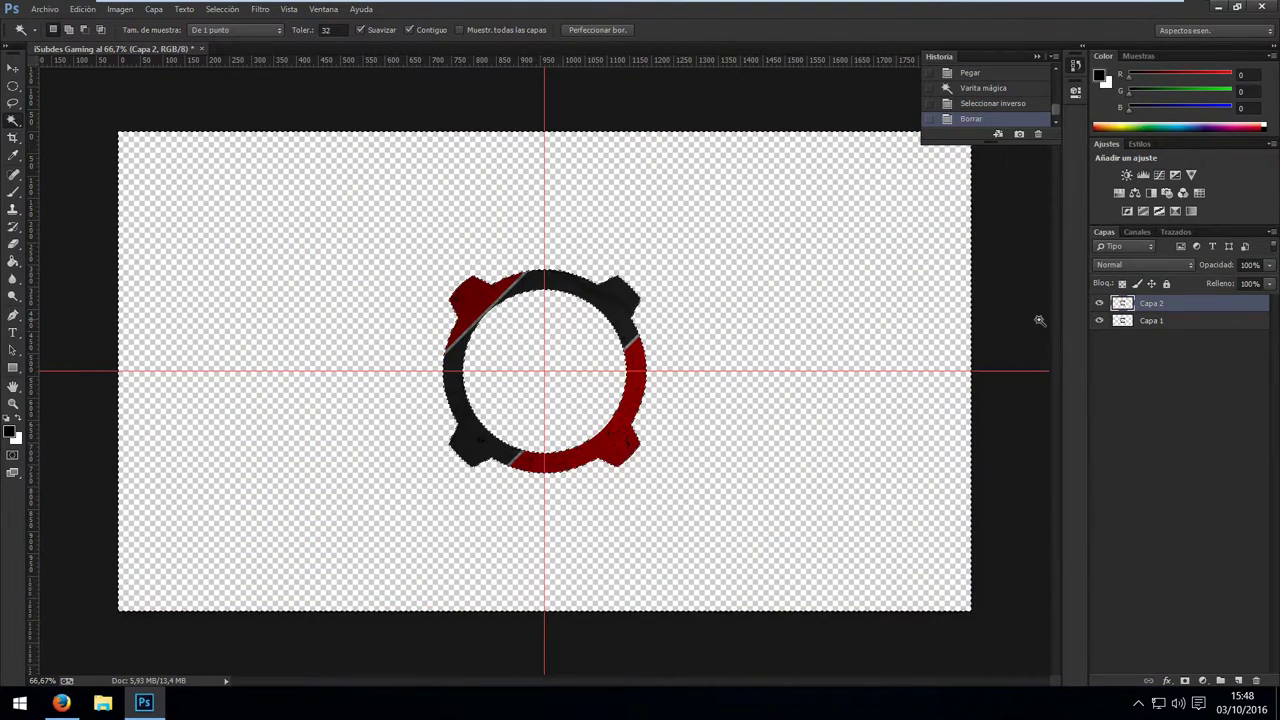
key(ctrl+d)
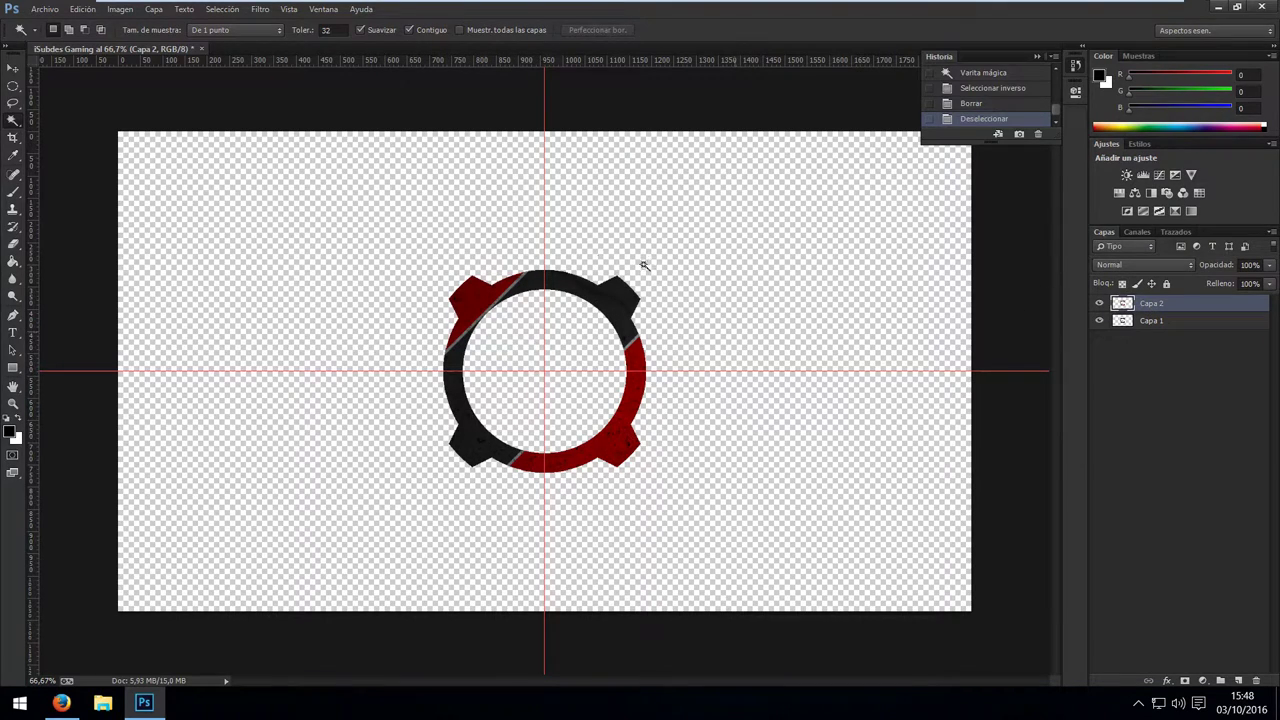
click(1179, 321)
key(Delete)
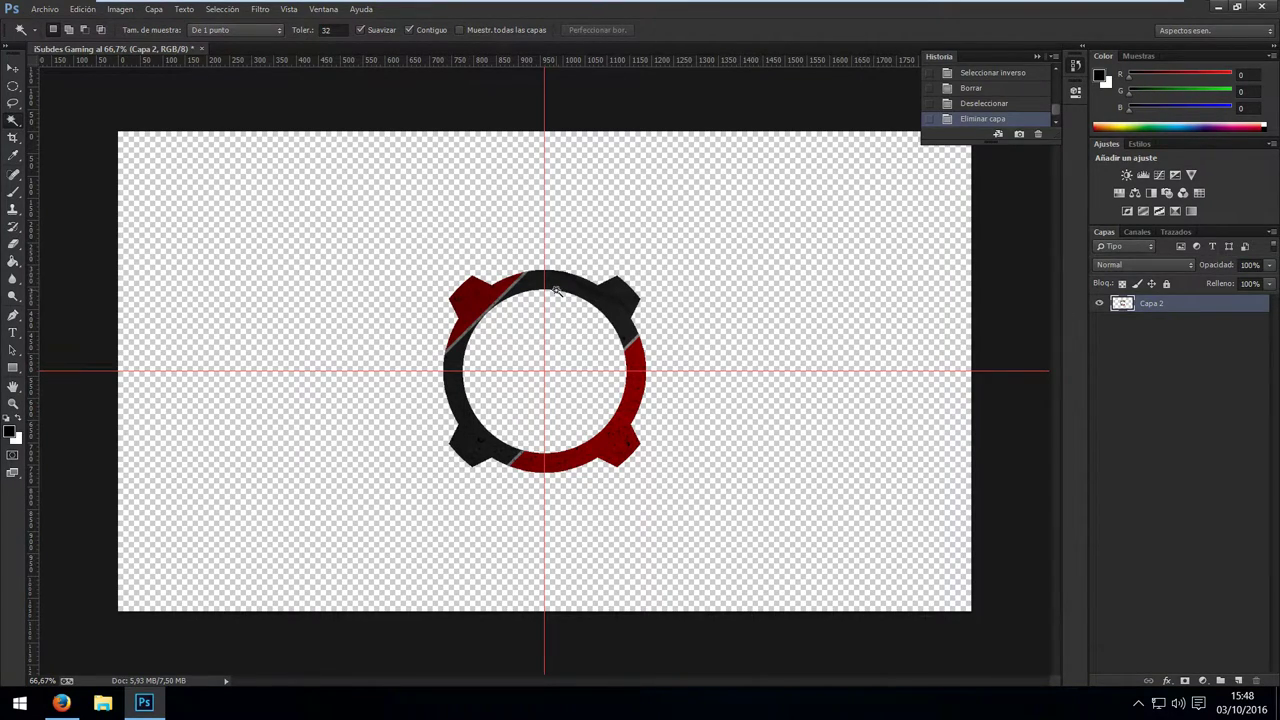
Give Capa 2 a Chisel Hard Bevel & Emboss: size 15, angle 90°, highlight ff0000.
double_click(1195, 308)
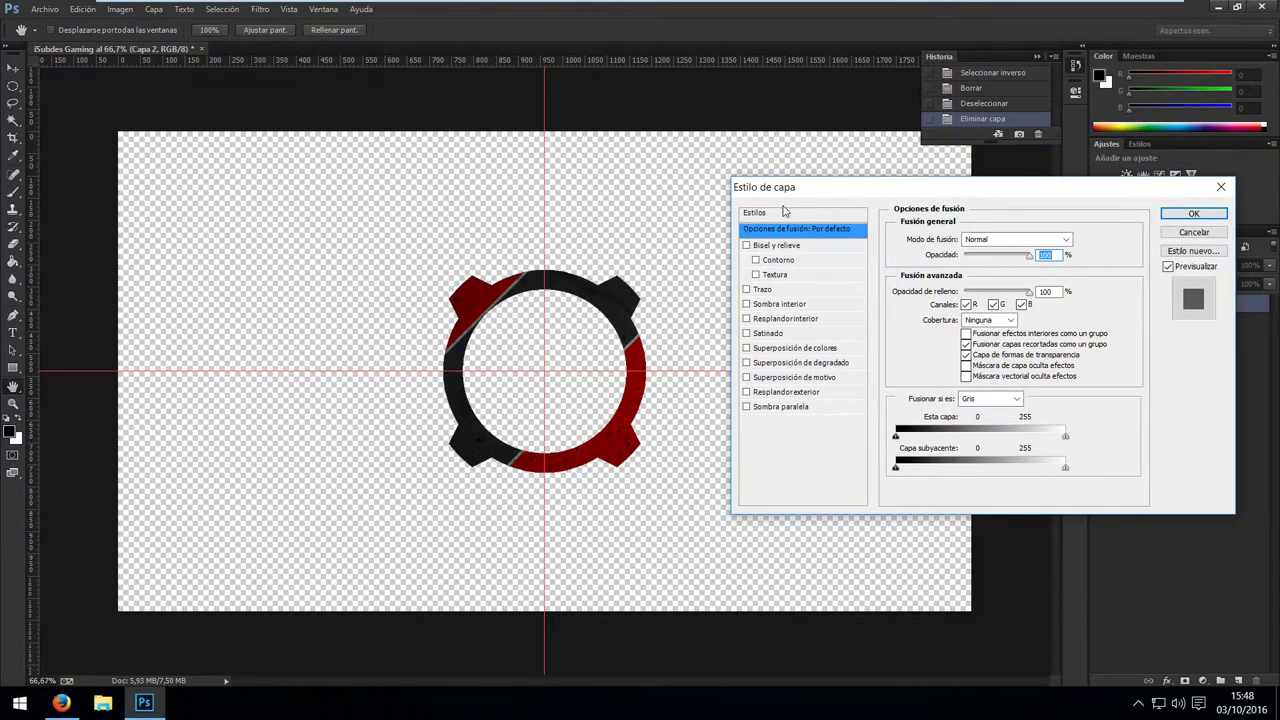
click(786, 247)
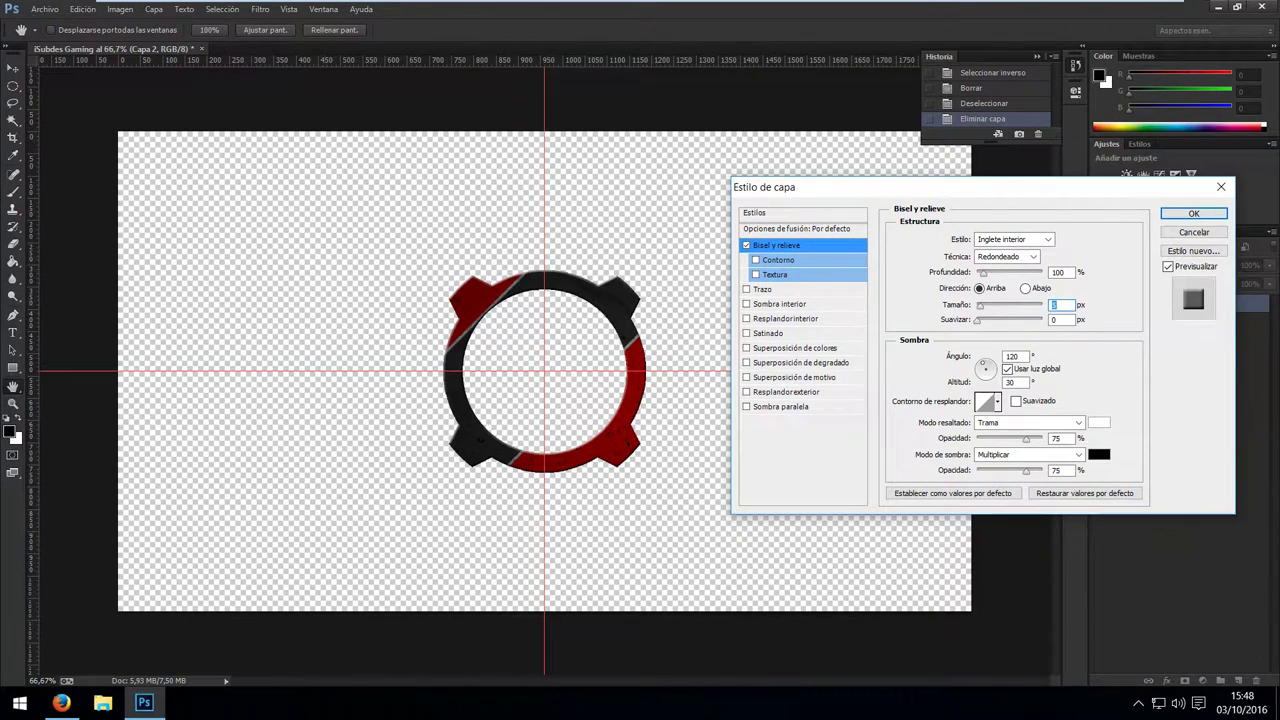
text(15)
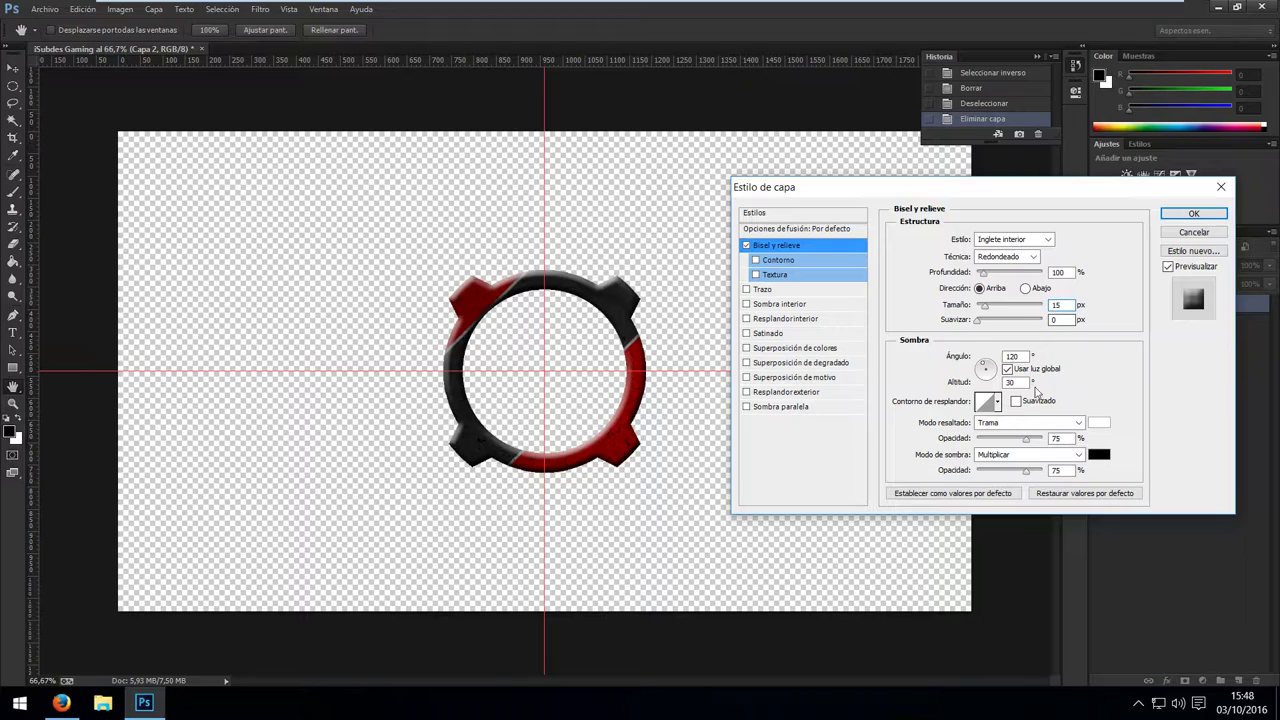
click(1013, 356)
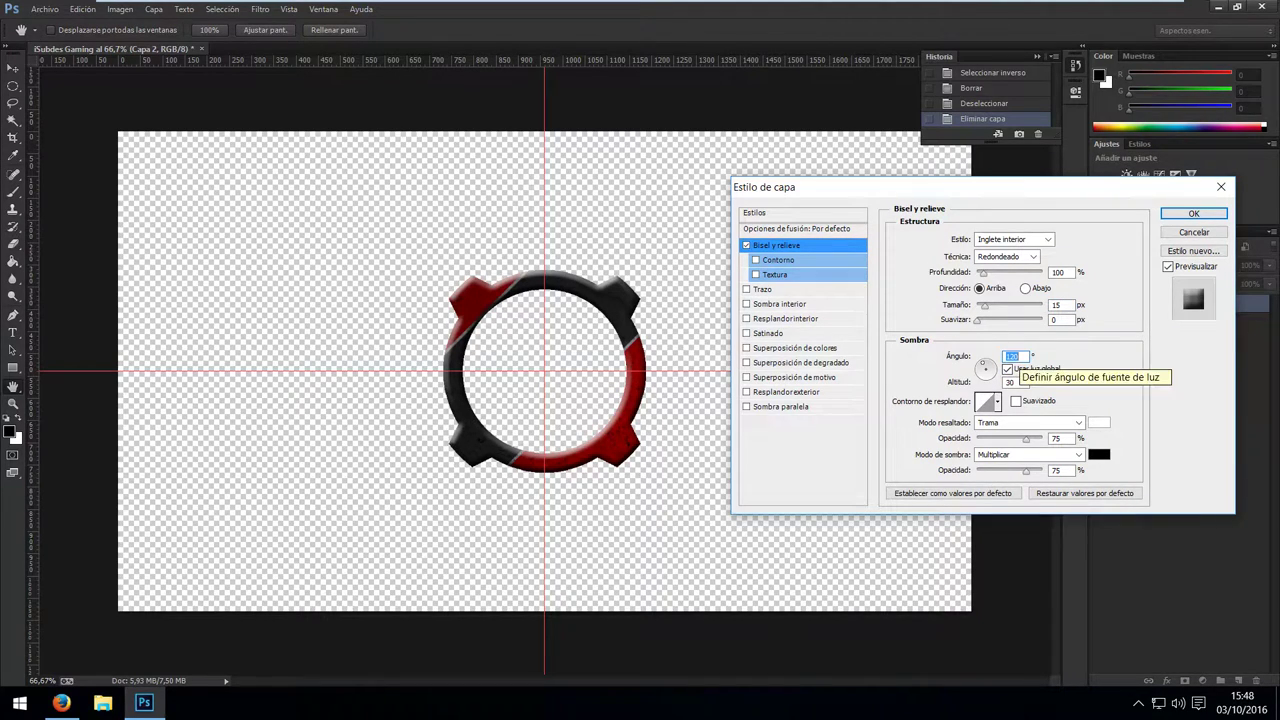
text(90)
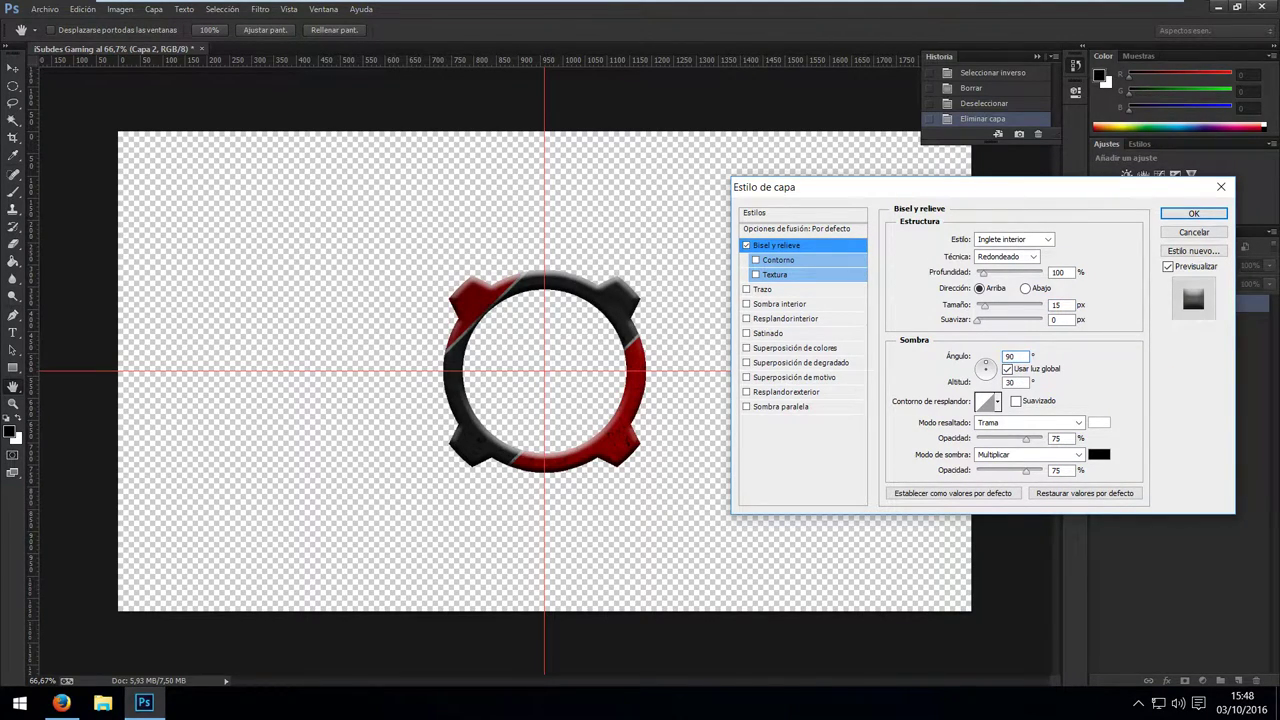
click(1099, 422)
text(ff0000)
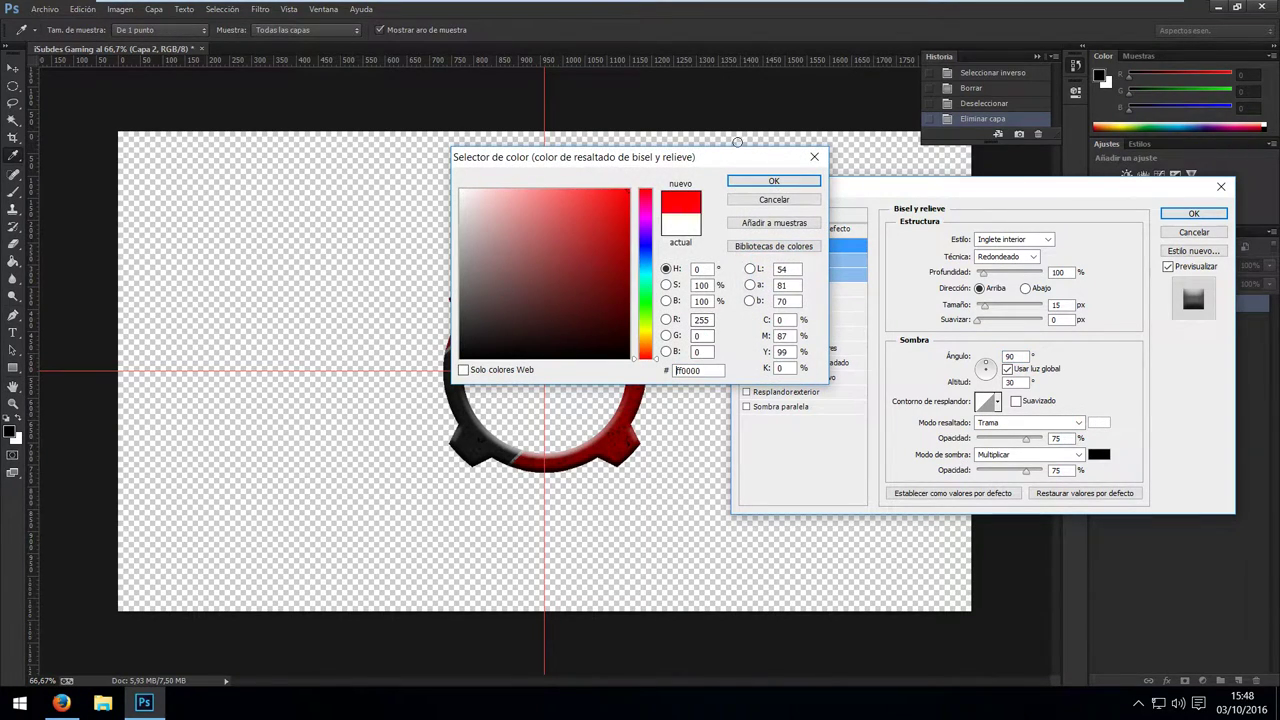
click(752, 182)
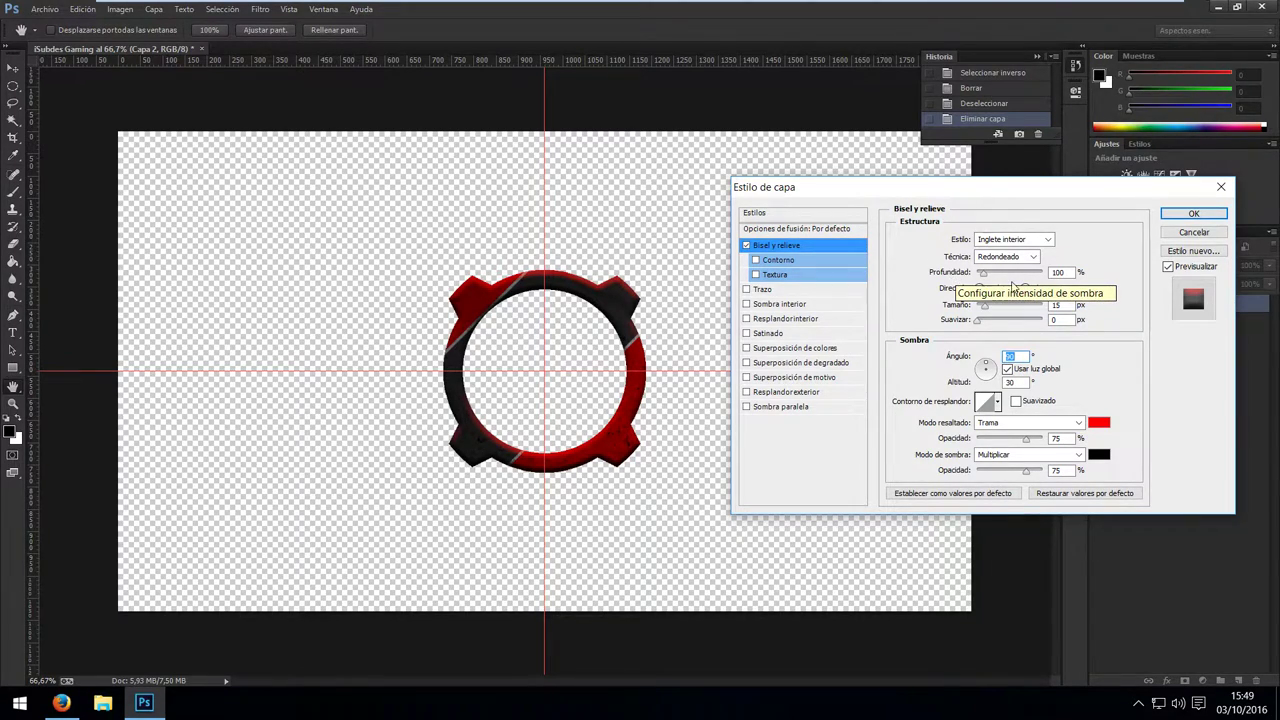
click(1008, 257)
click(1008, 290)
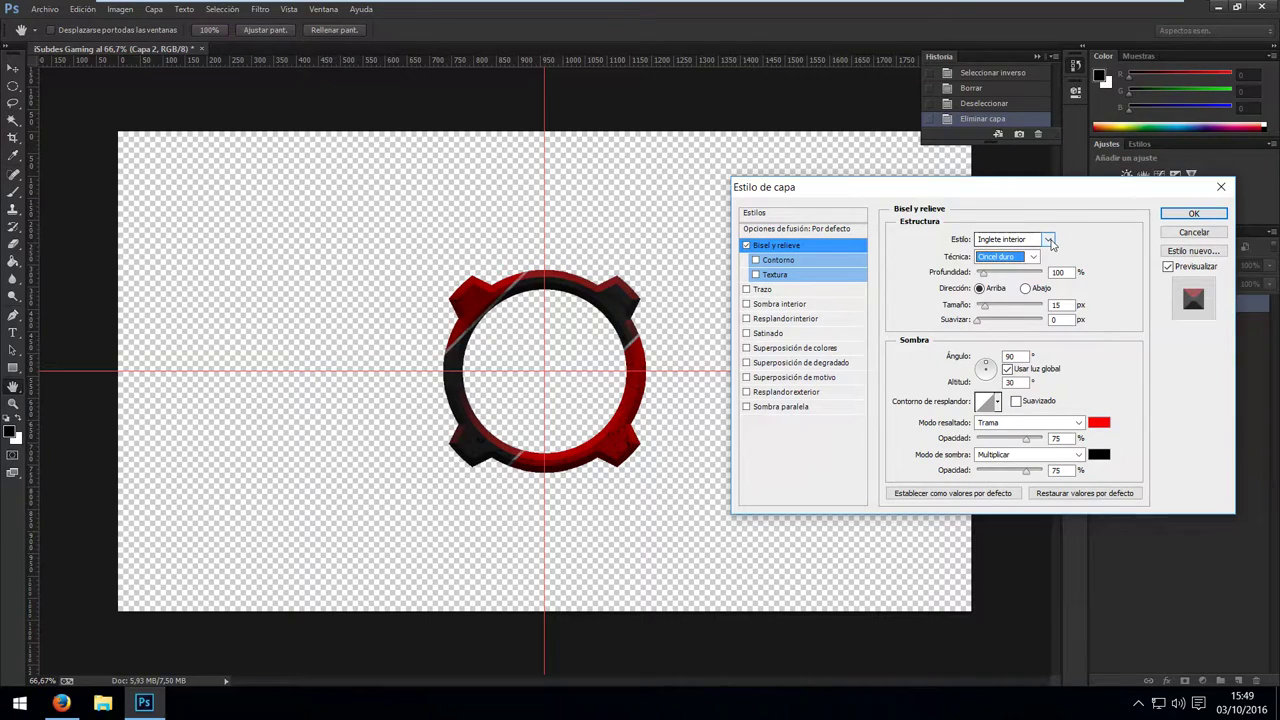
click(1190, 214)
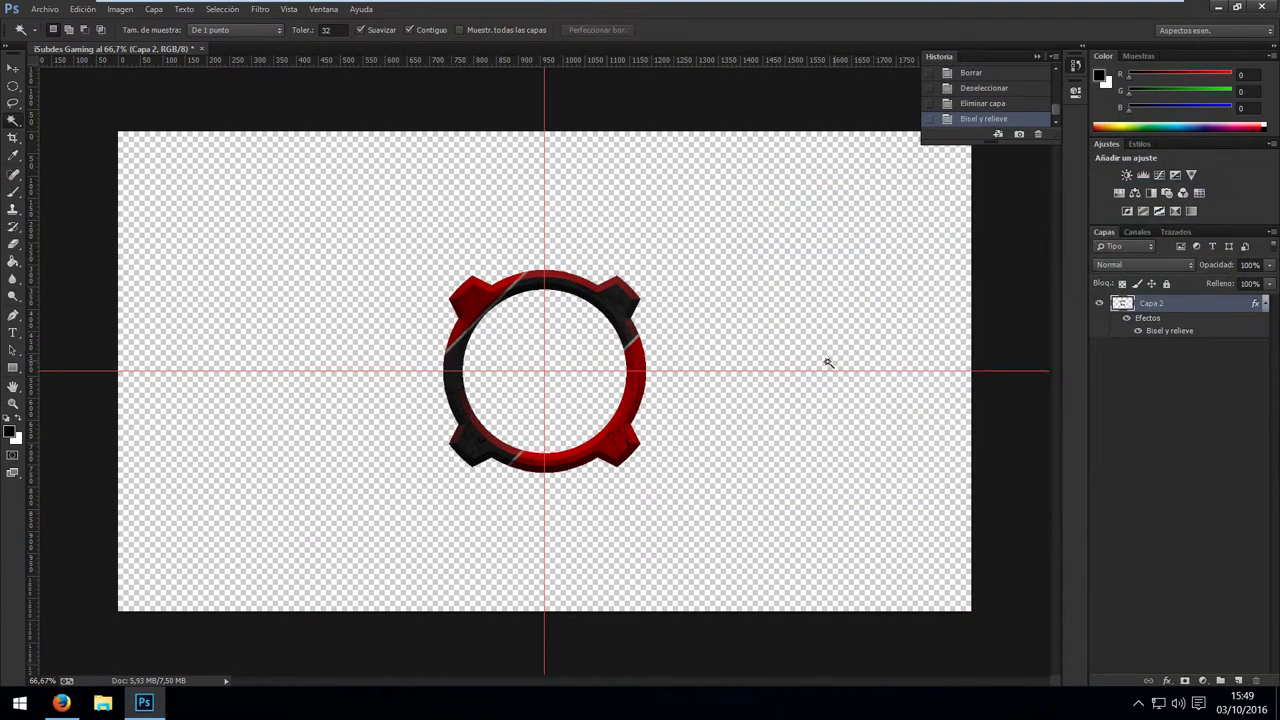
Fill the ring's empty inner hole with black on a new layer, Capa 3.
key(ctrl+plus)
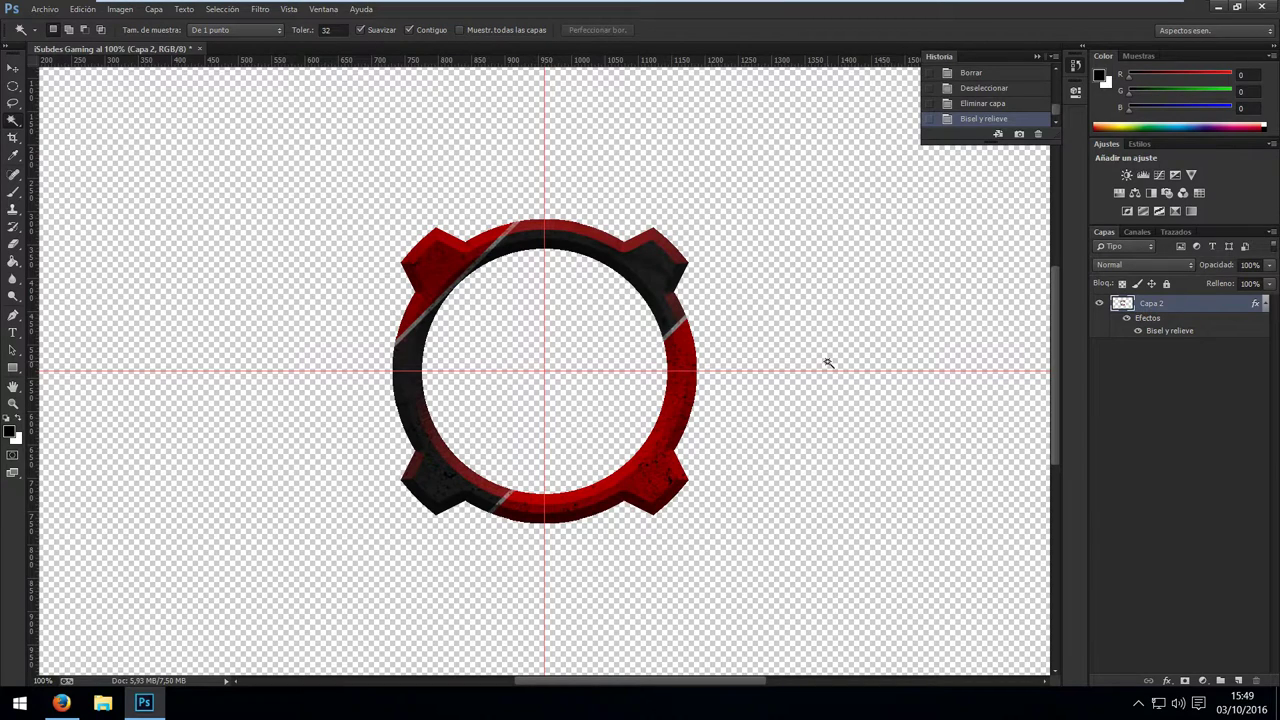
click(619, 329)
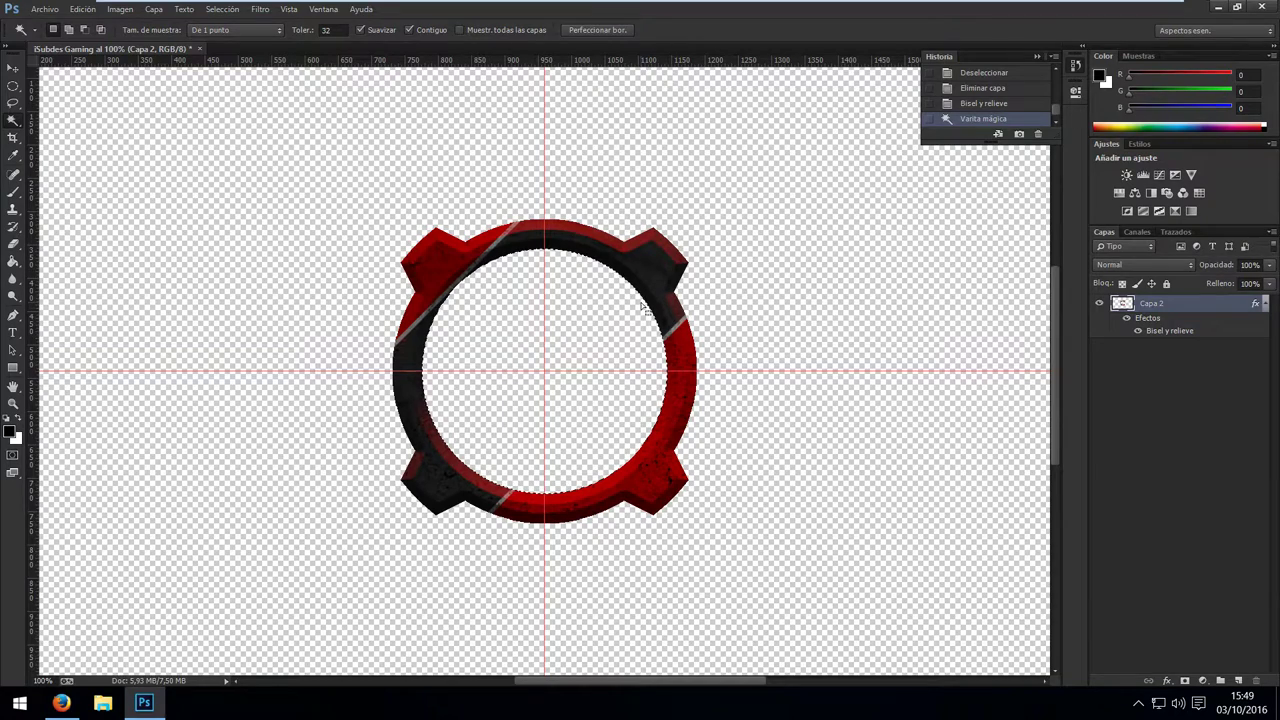
key(ctrl+shift+n)
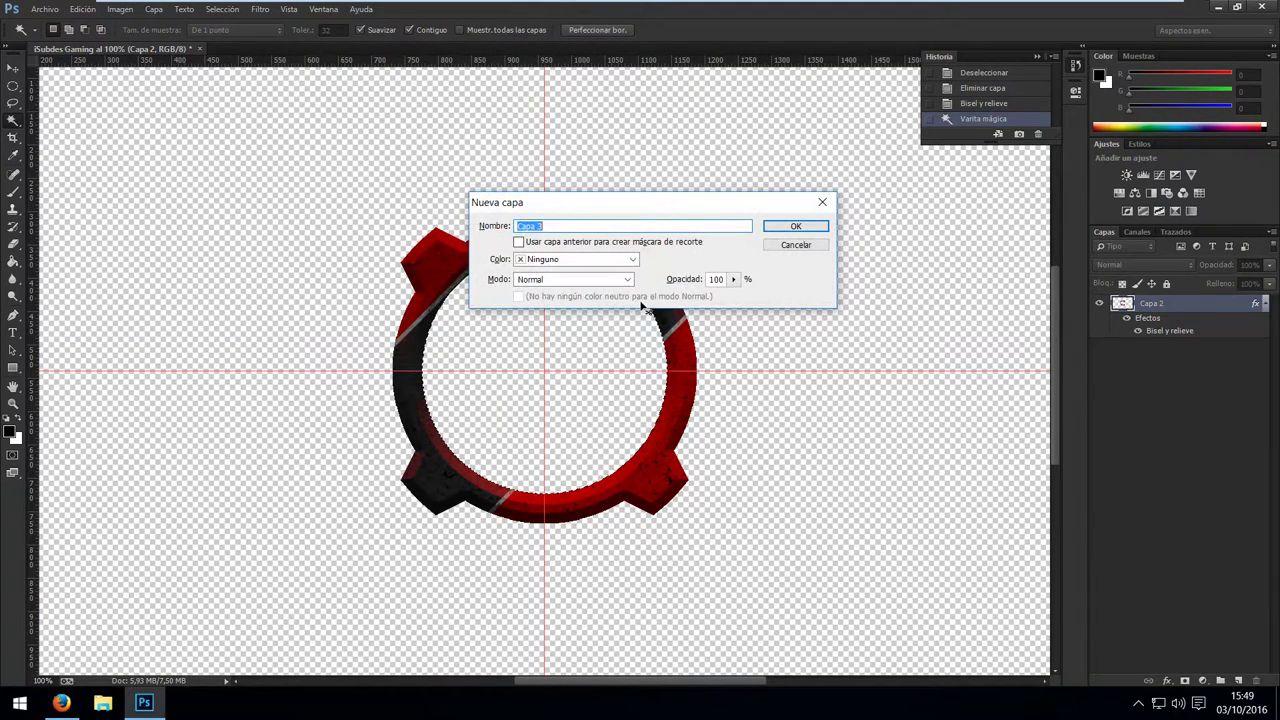
key(Return)
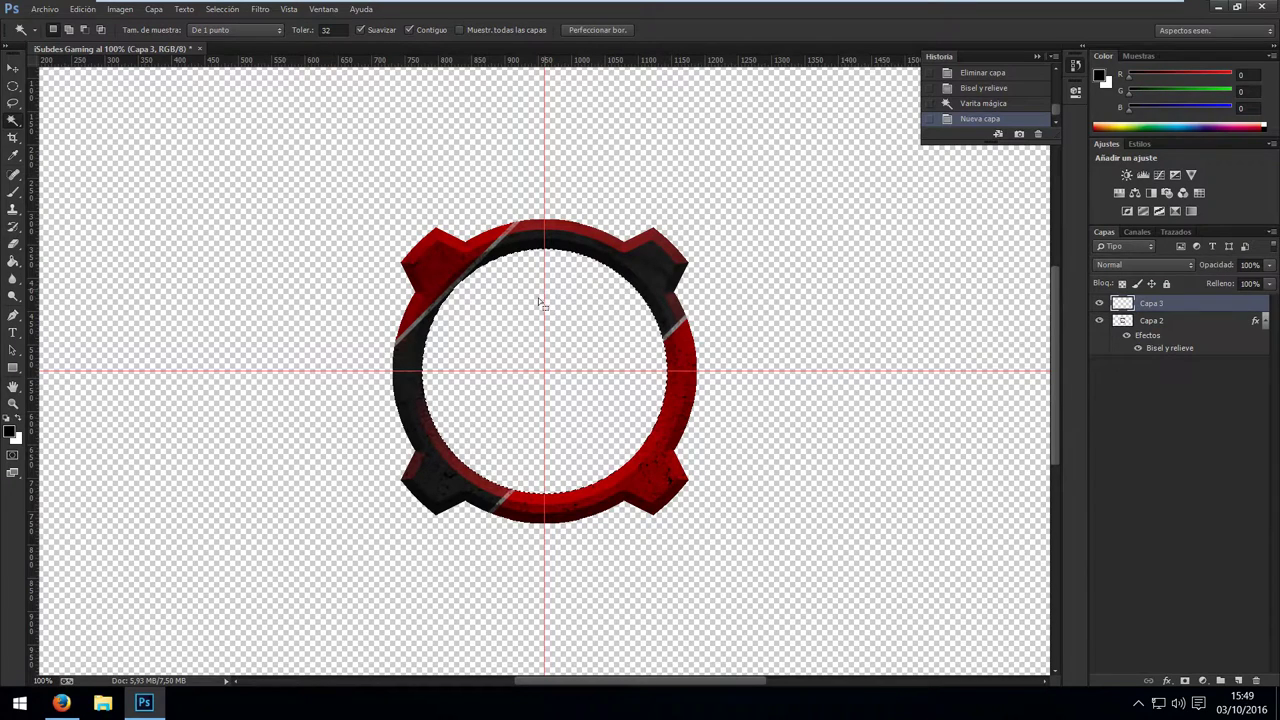
key(g)
click(524, 352)
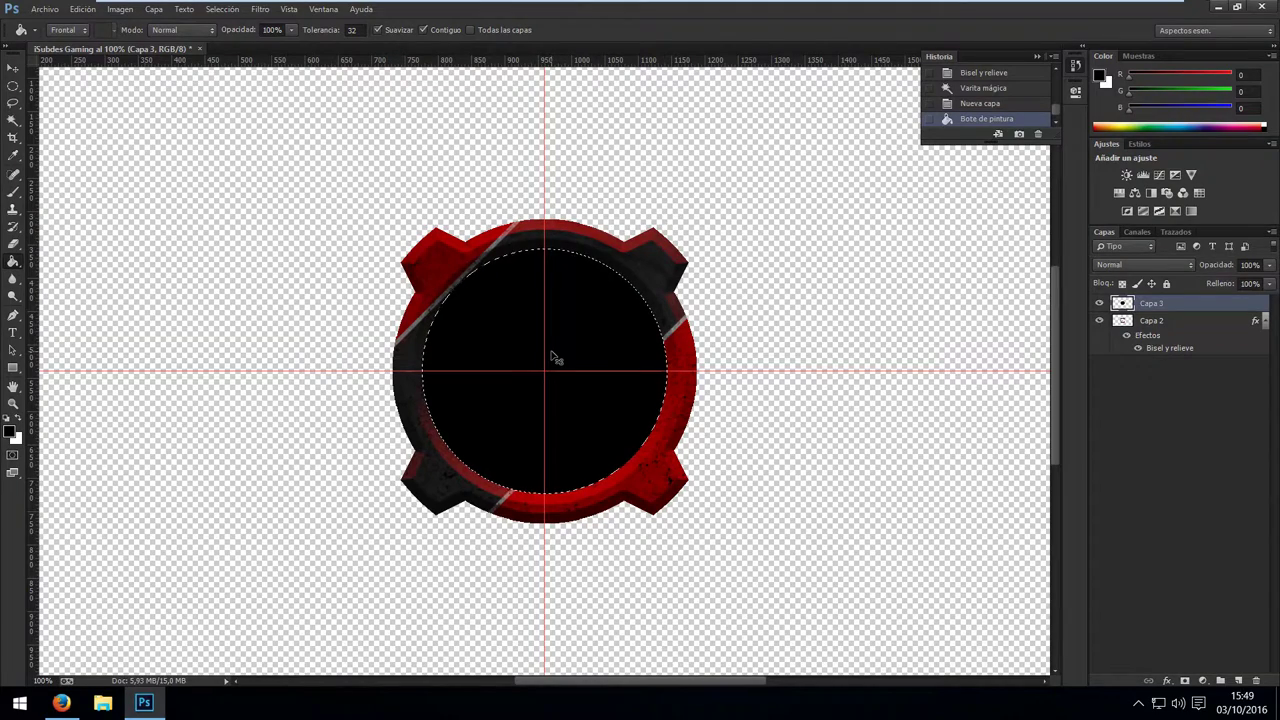
Add layer Capa 4 and contract the circle selection slightly.
key(ctrl+shift+n)
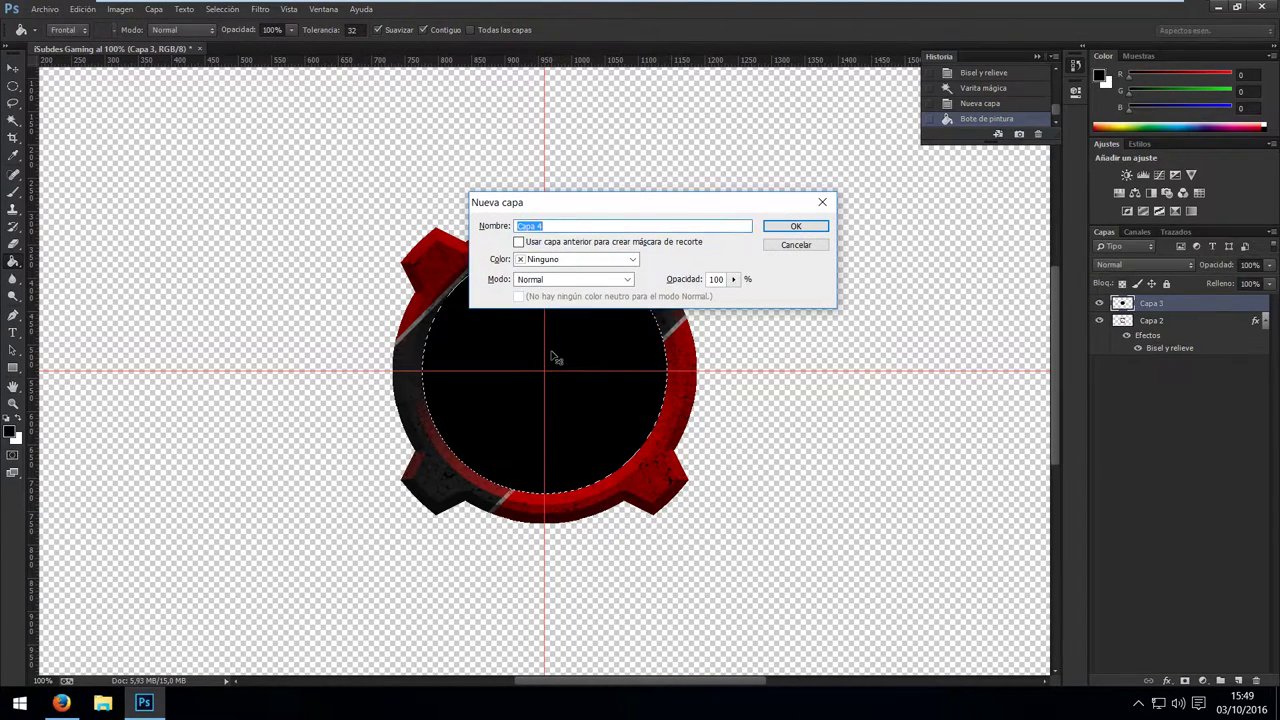
key(Return)
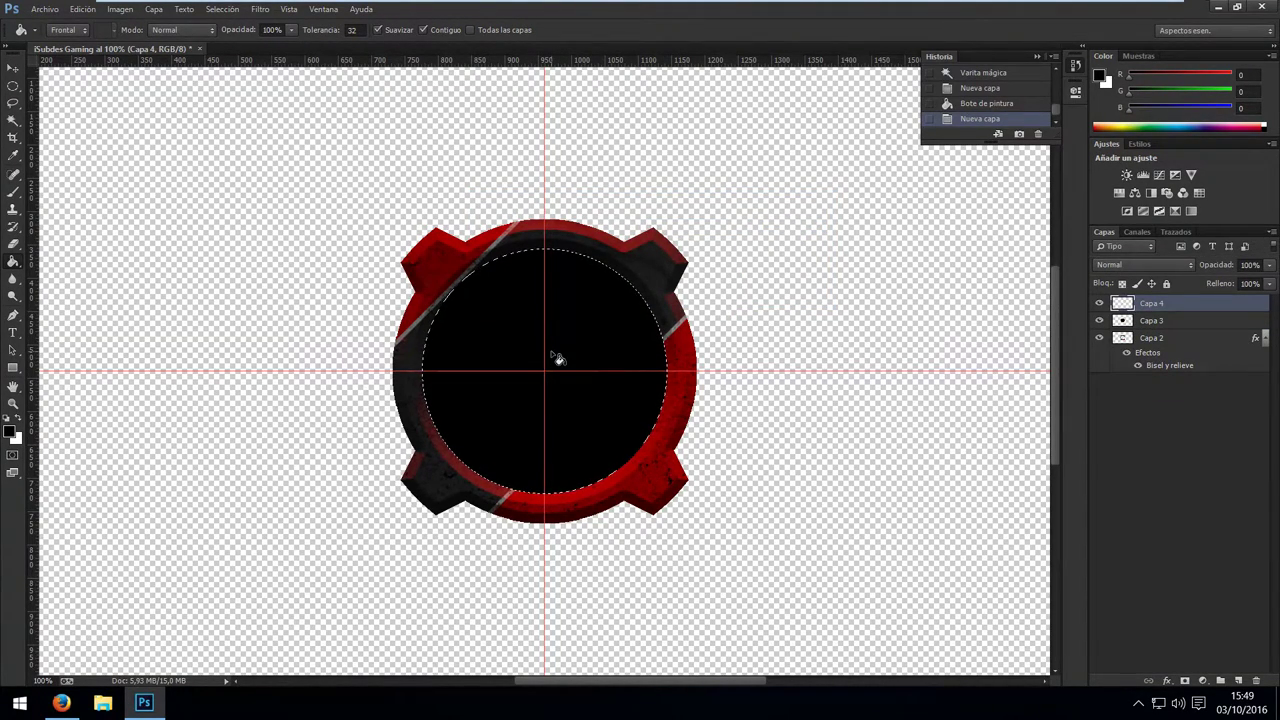
key(alt+s)
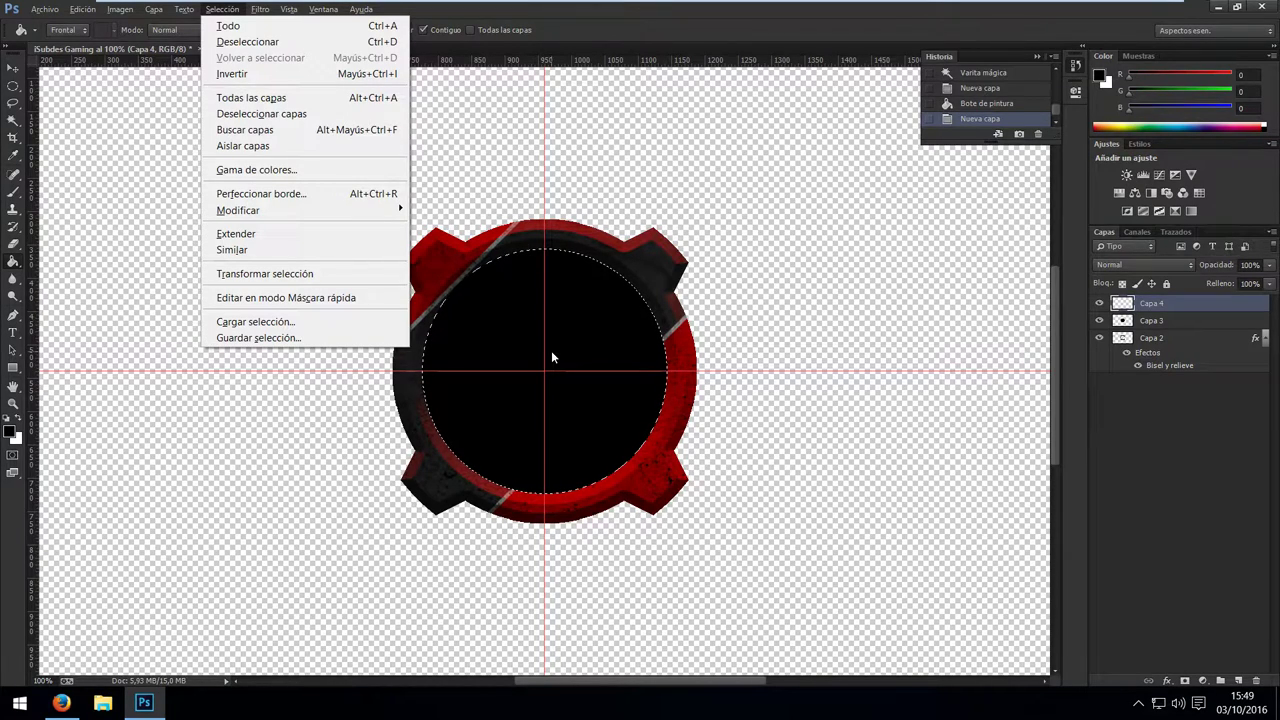
key(m)
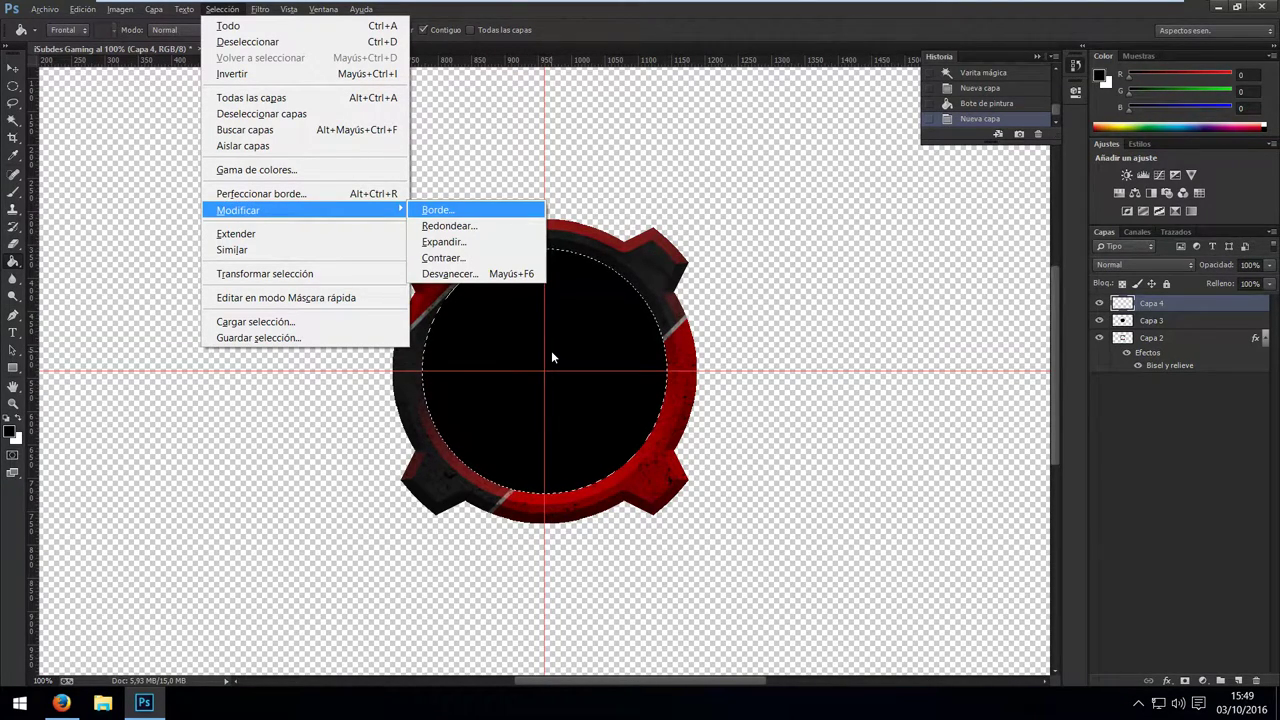
key(c)
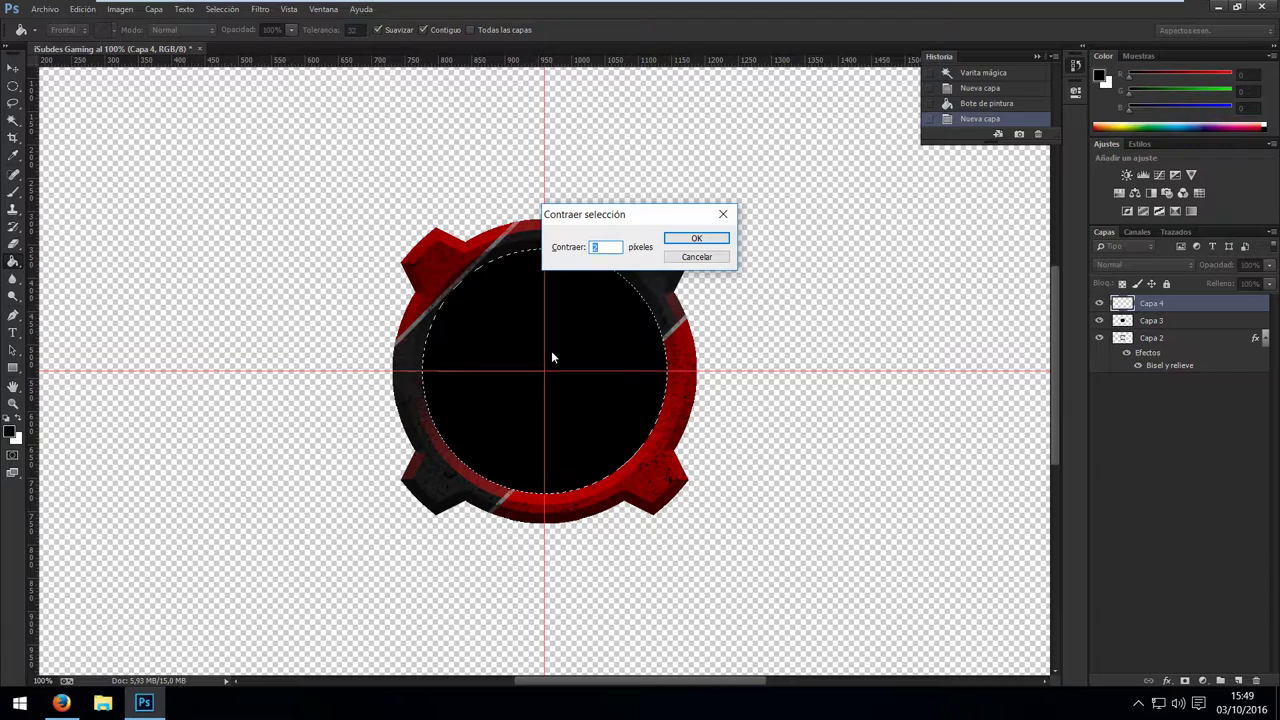
key(Return)
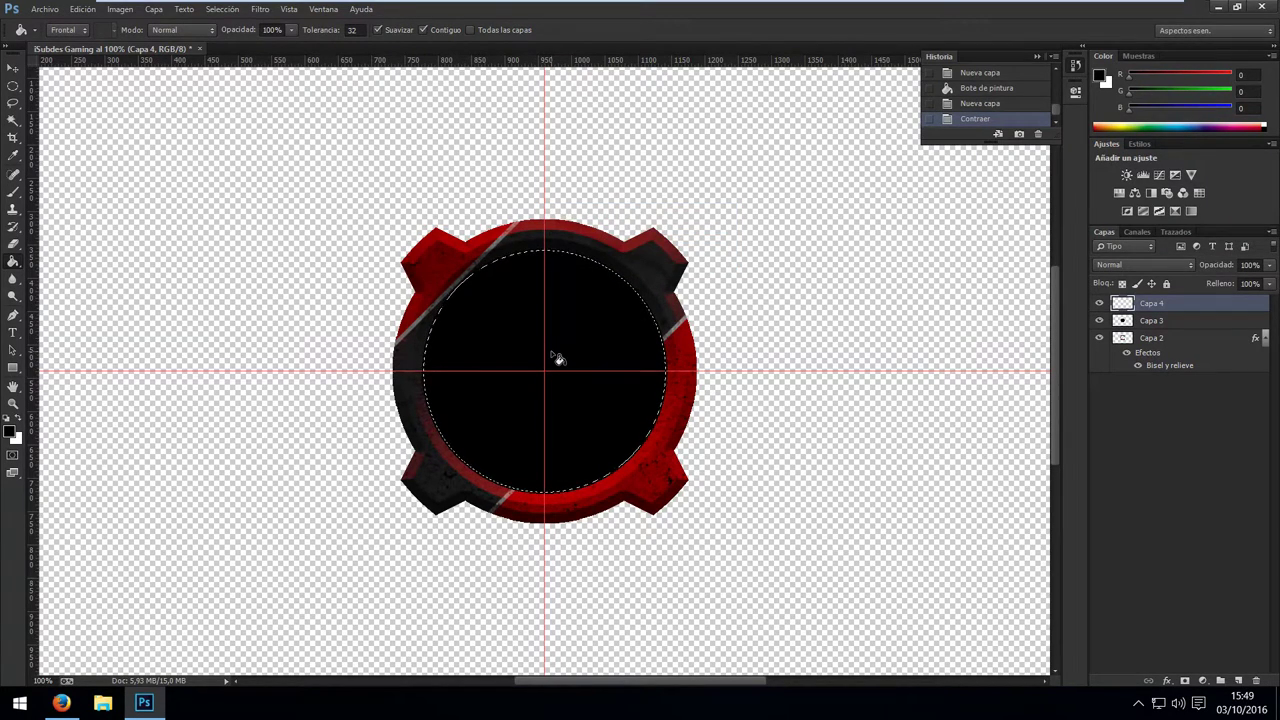
key(shift+g)
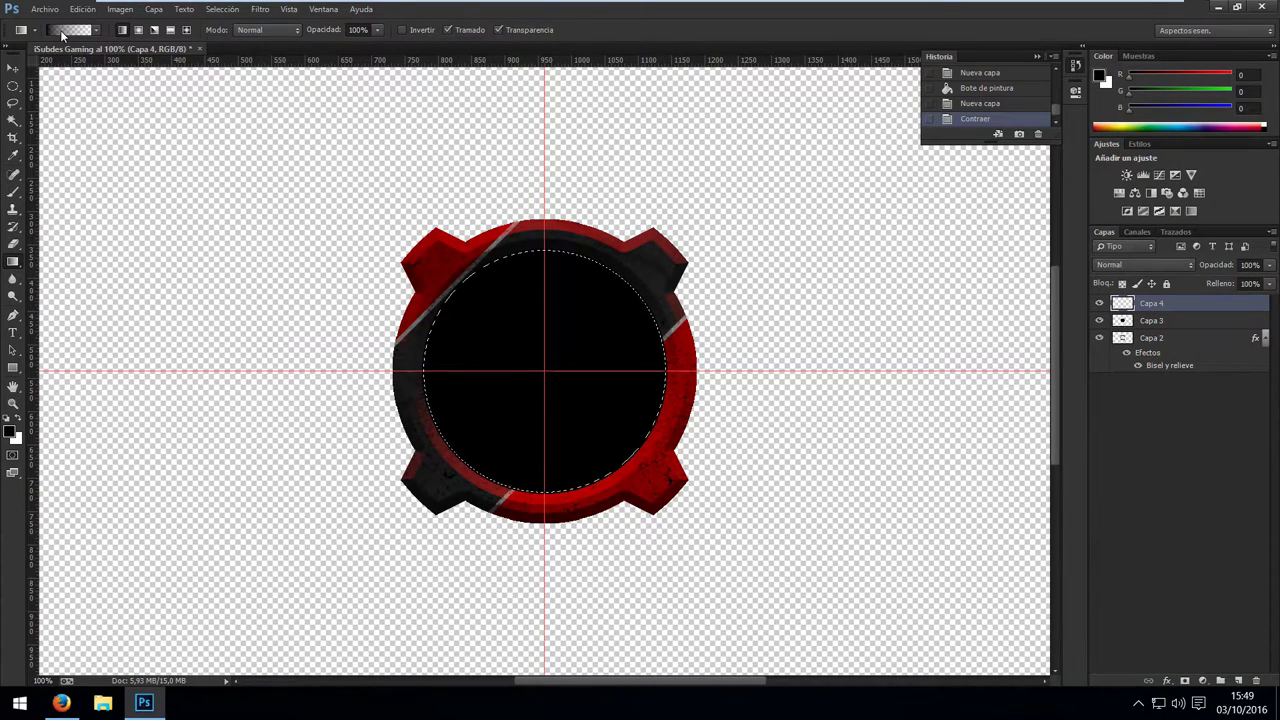
Make a red-to-transparent gradient and drag it upward through the circle, red at bottom, black at top.
click(62, 32)
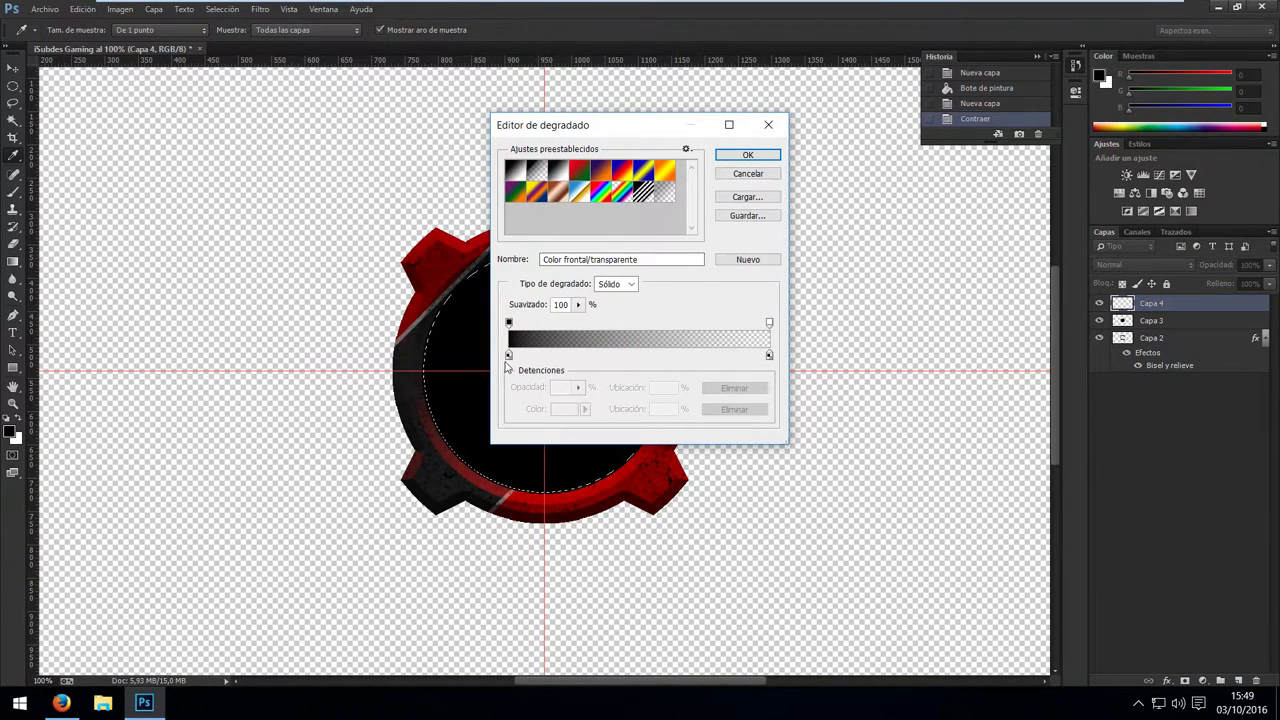
click(509, 356)
click(564, 410)
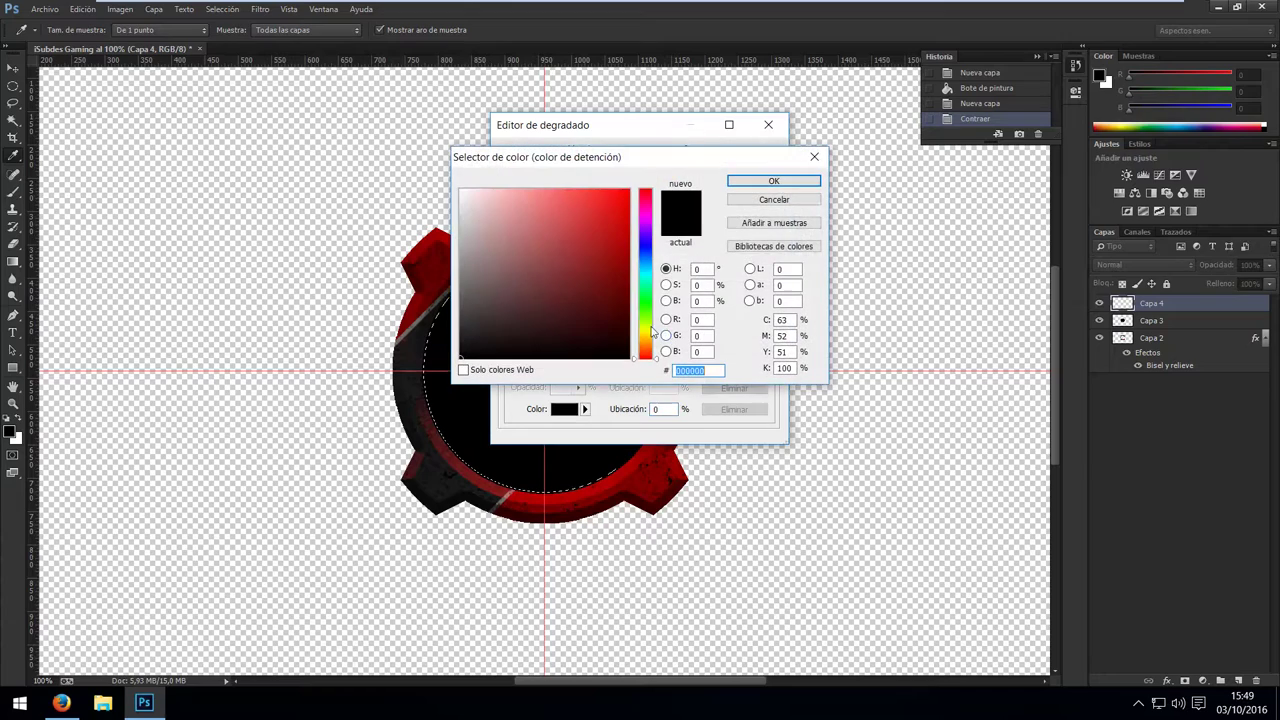
click(620, 226)
click(774, 182)
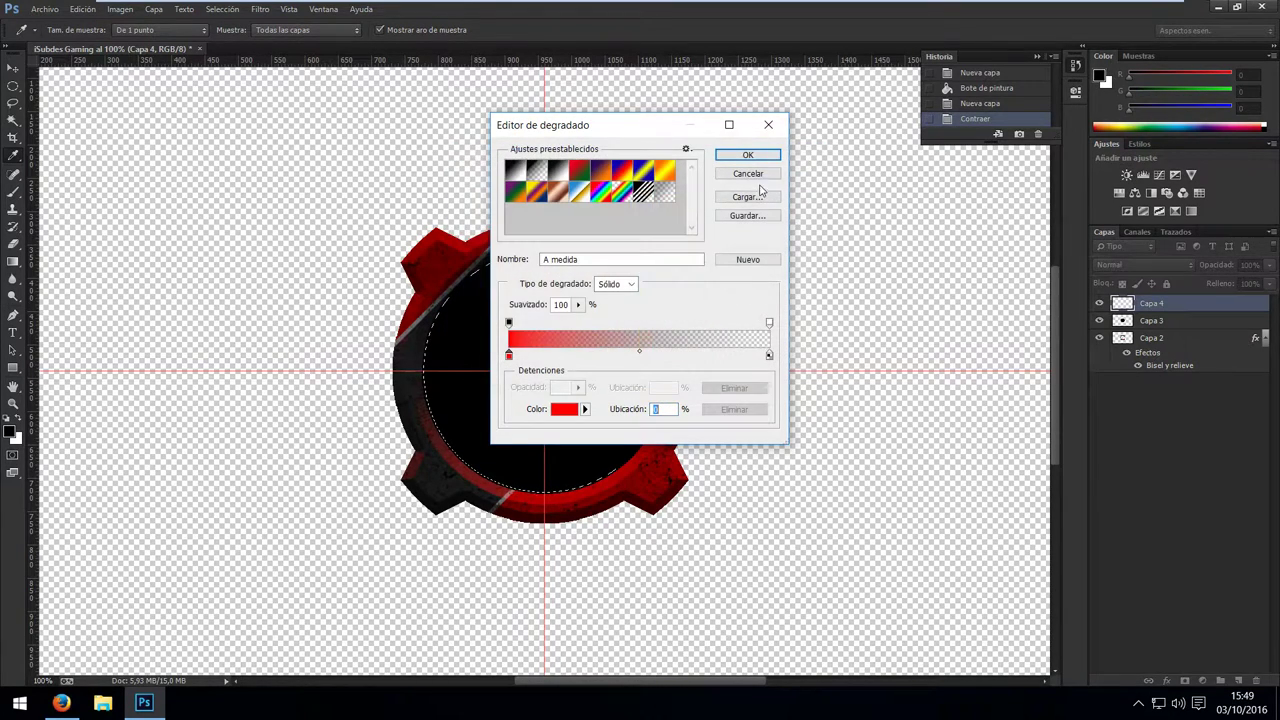
click(748, 157)
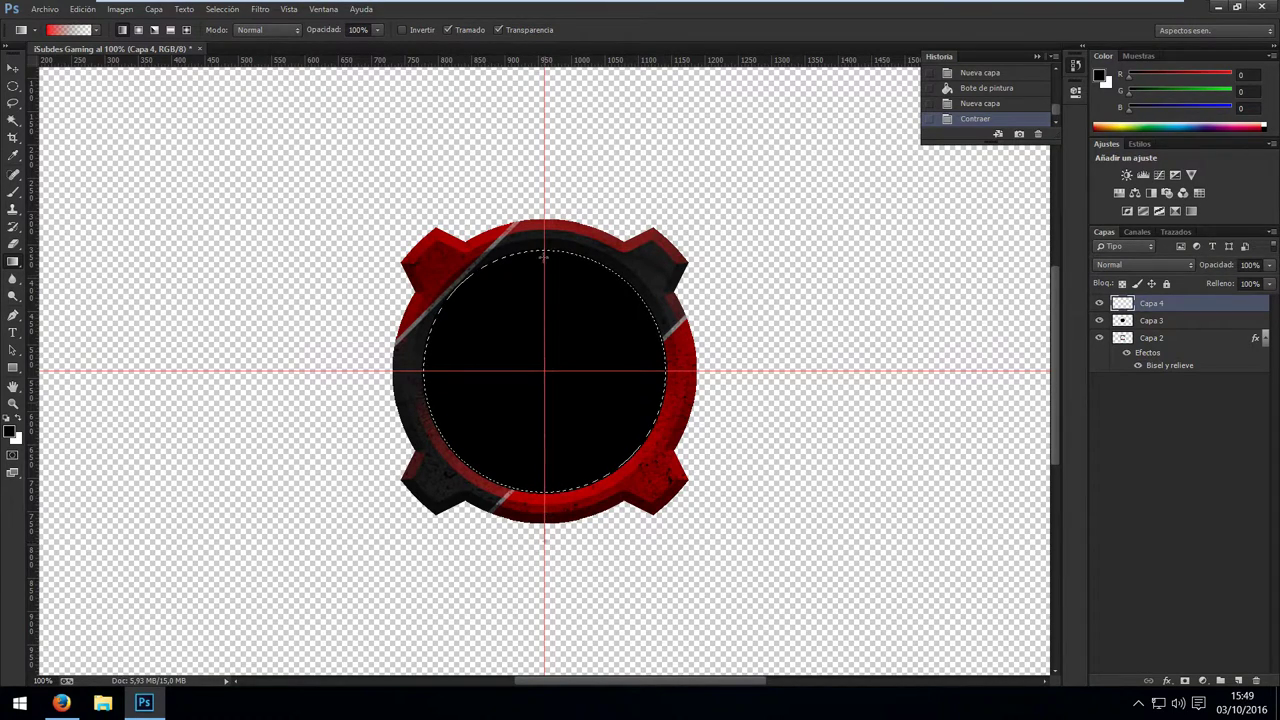
drag(544, 257, 544, 470)
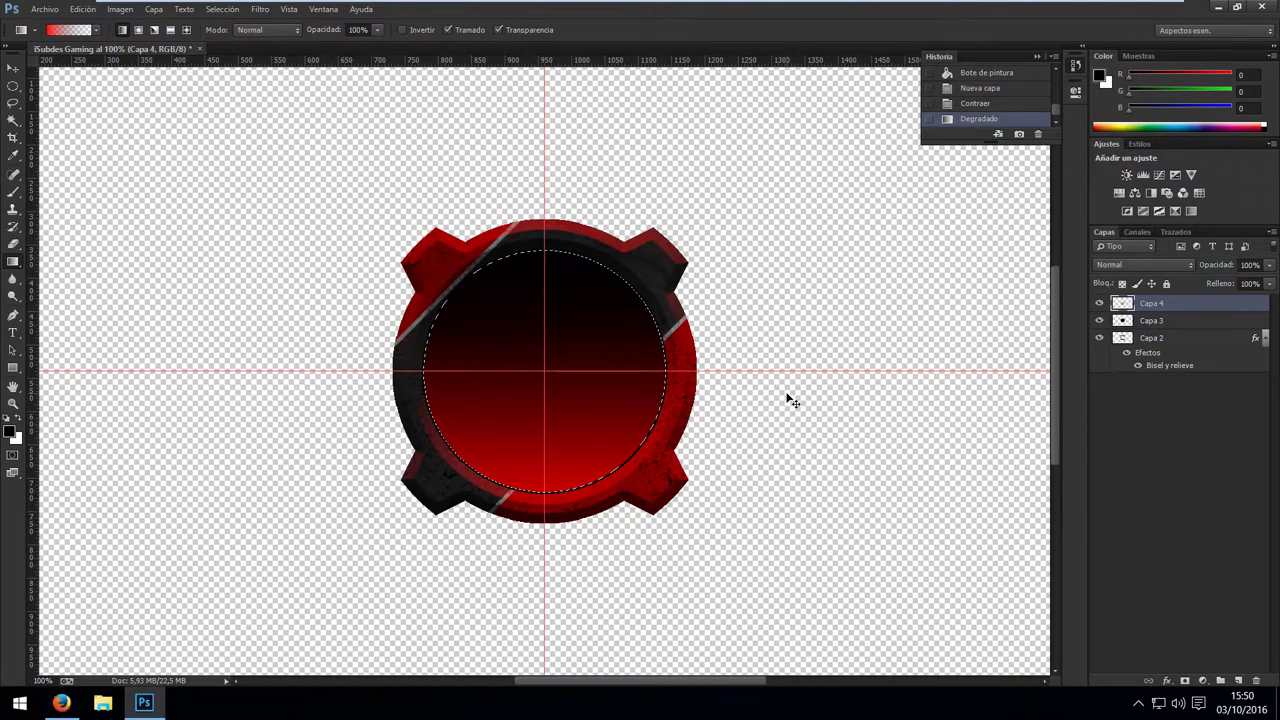
On new layer Capa 5, paint a soft 311 px white glow across the dome's bottom.
key(ctrl+shift+n)
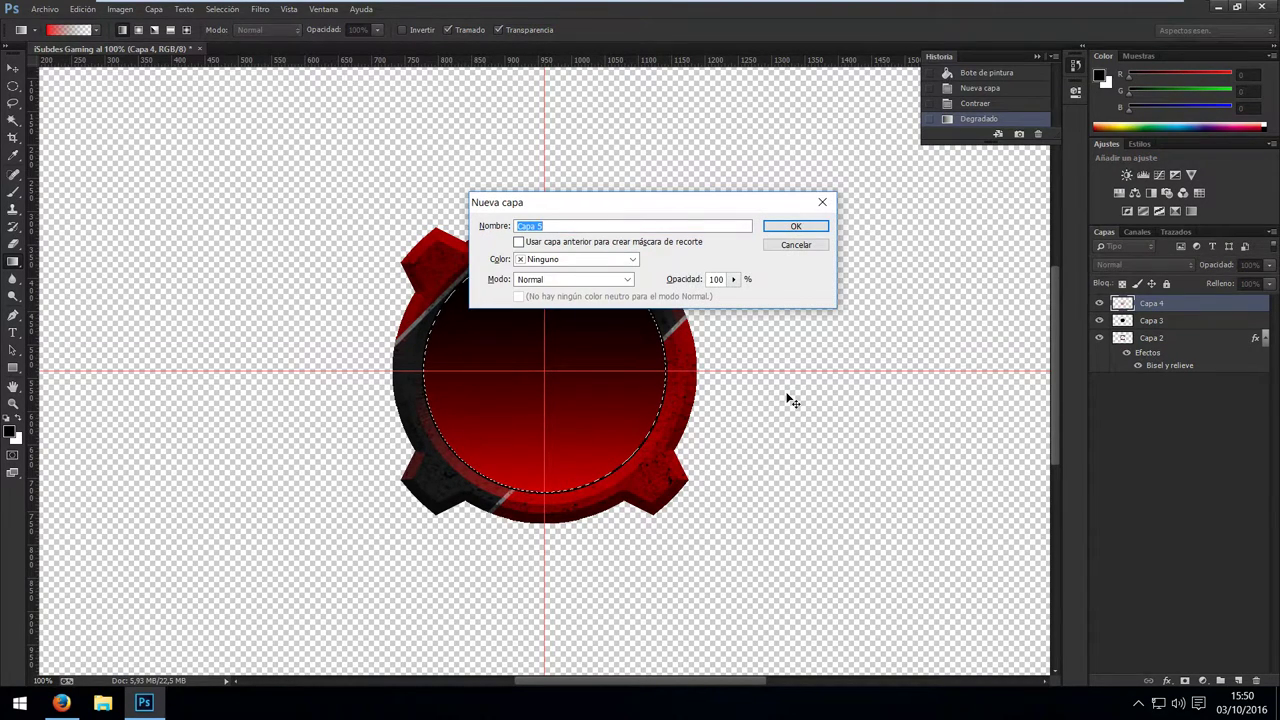
key(Return)
key(b)
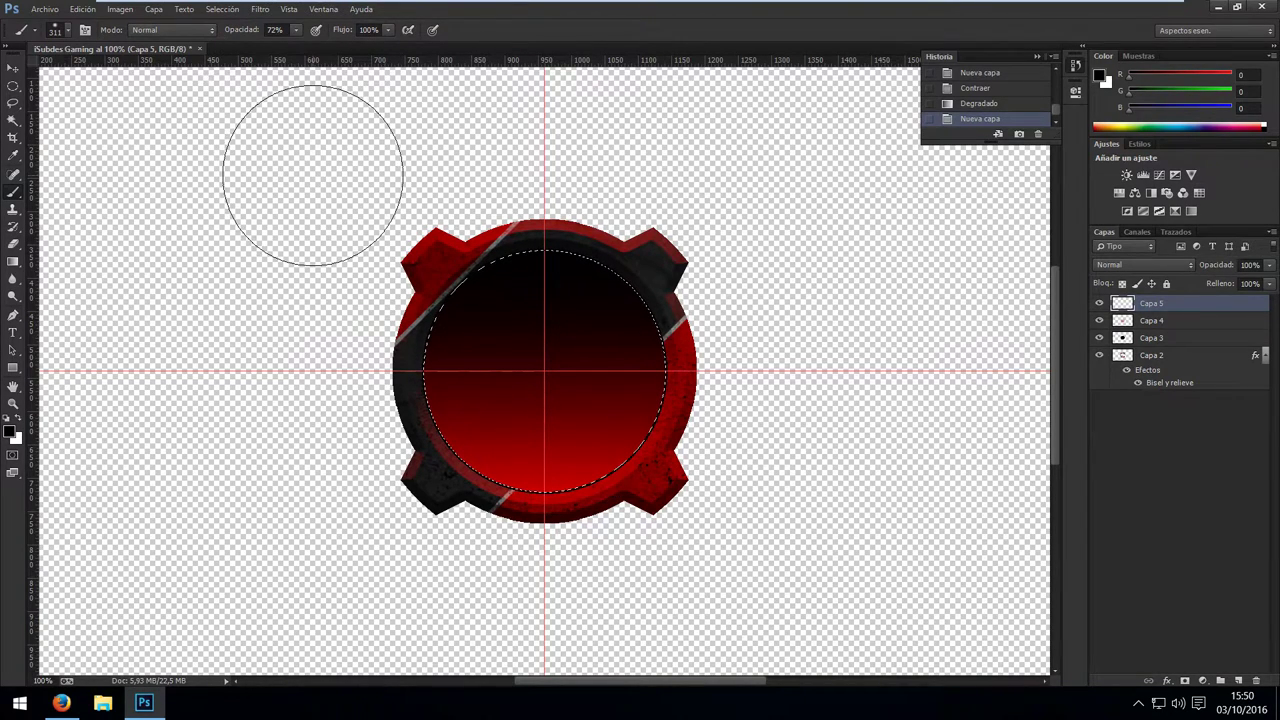
key(x)
right_click(555, 432)
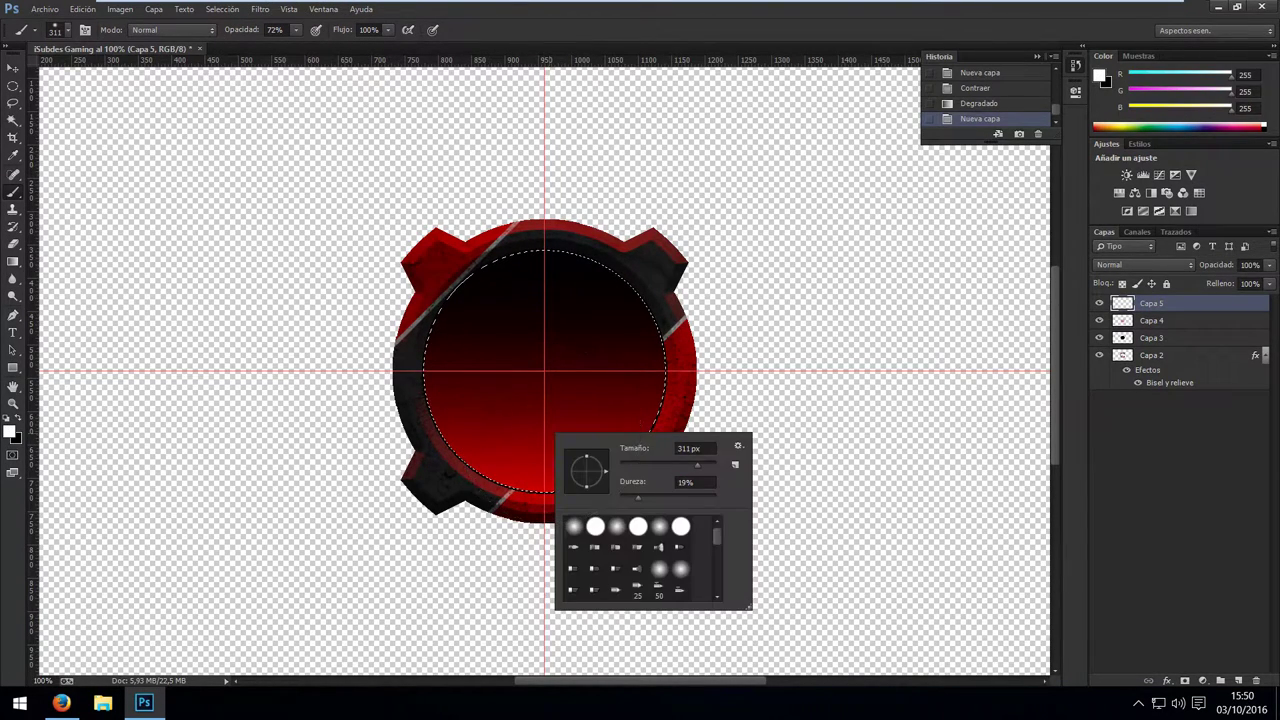
click(880, 477)
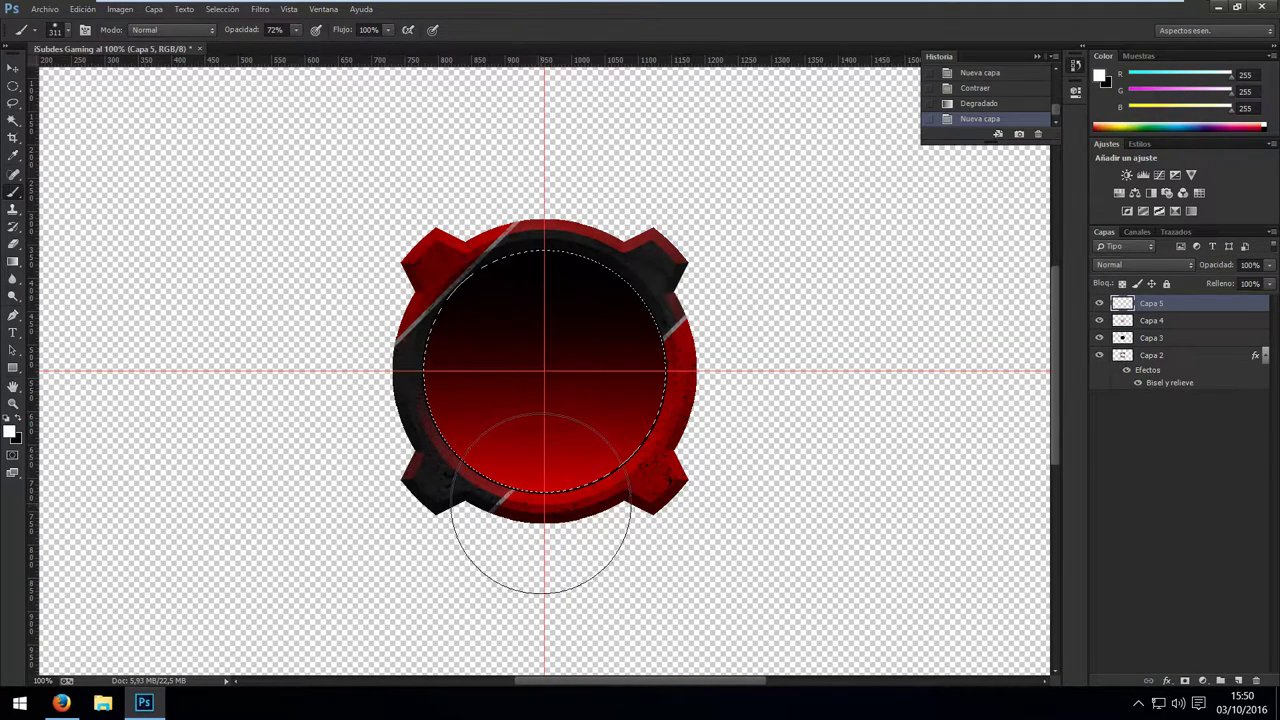
drag(545, 505, 588, 510)
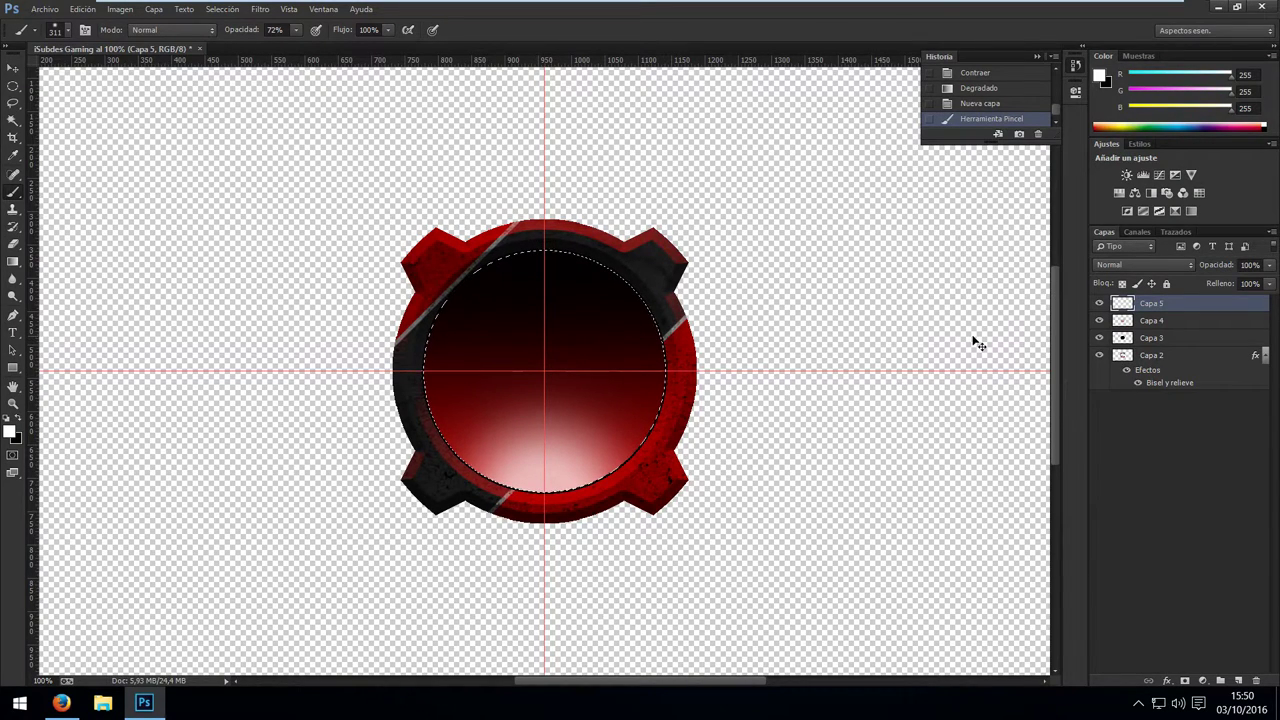
On new layer Capa 6, expand the circle selection by 2 px and fill it black.
key(ctrl+shift+n)
key(Return)
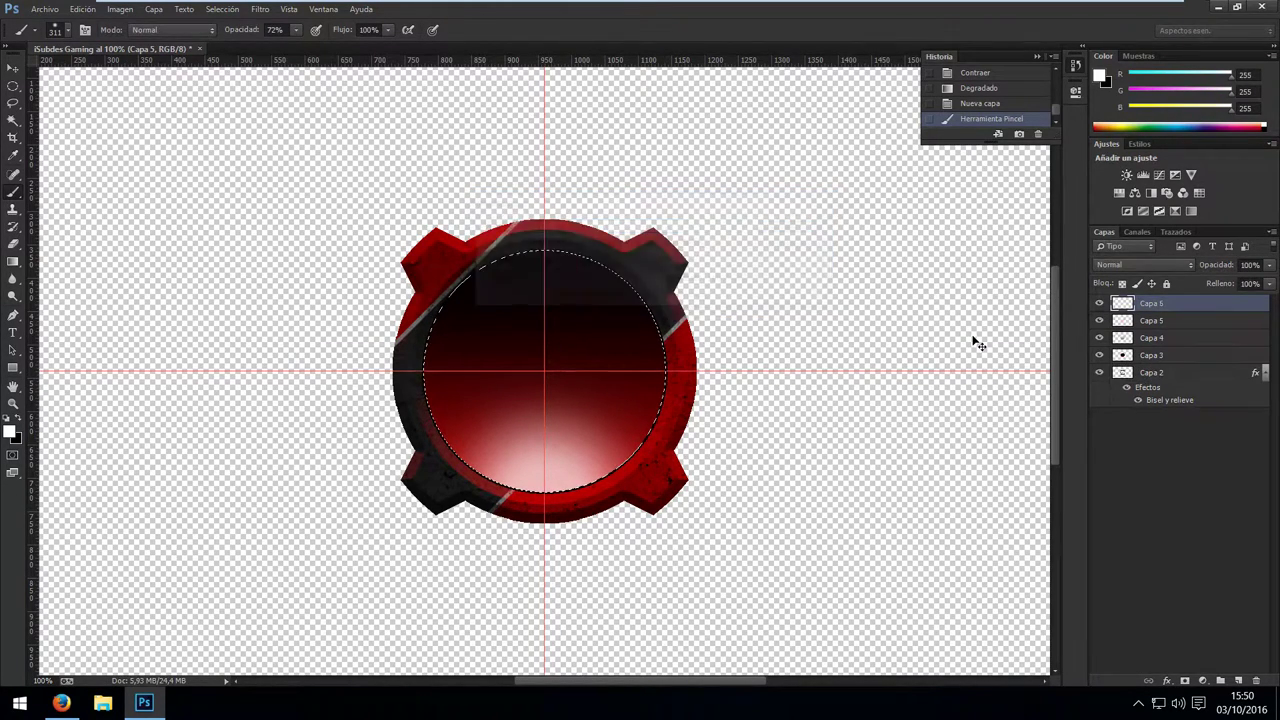
key(alt+s)
key(m)
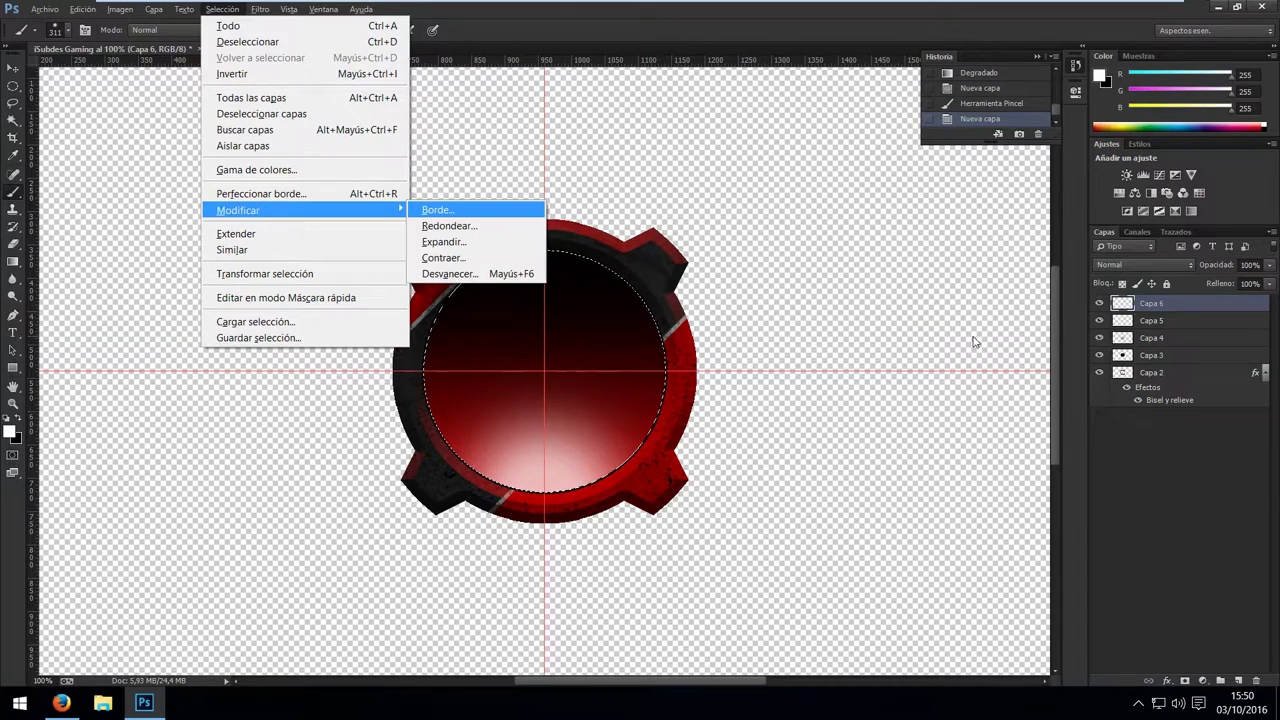
text(e)
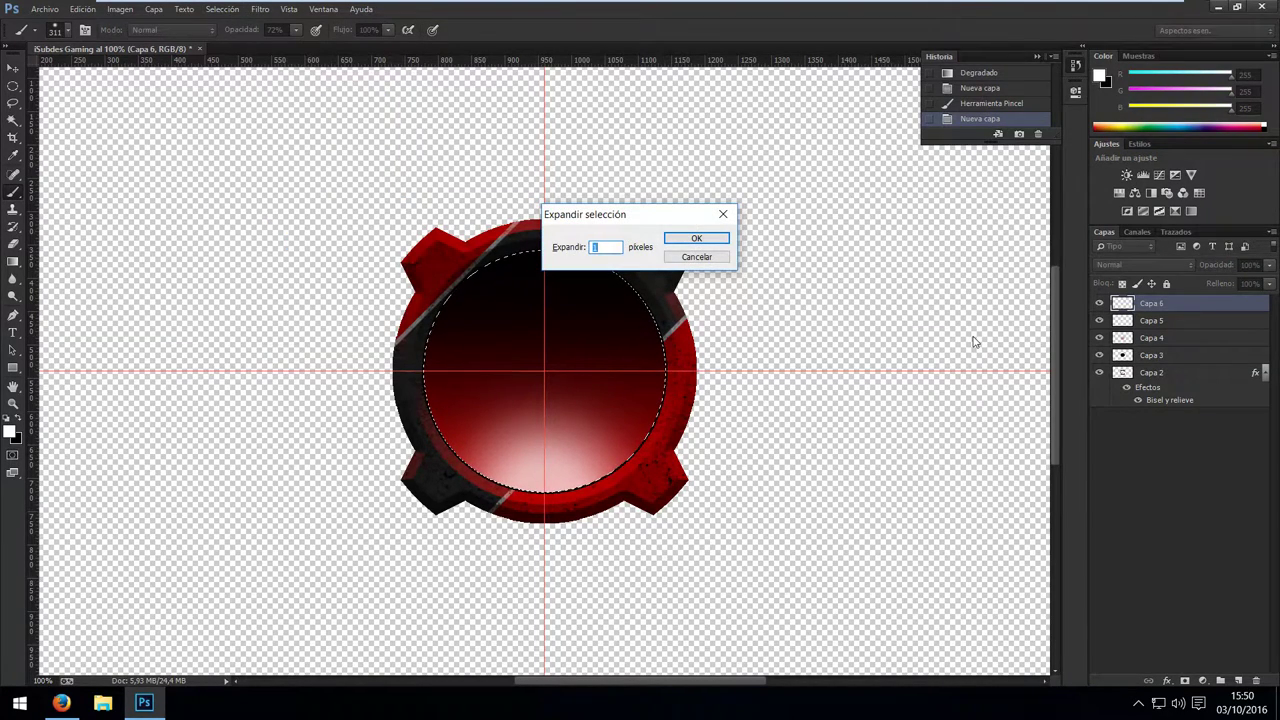
text(2)
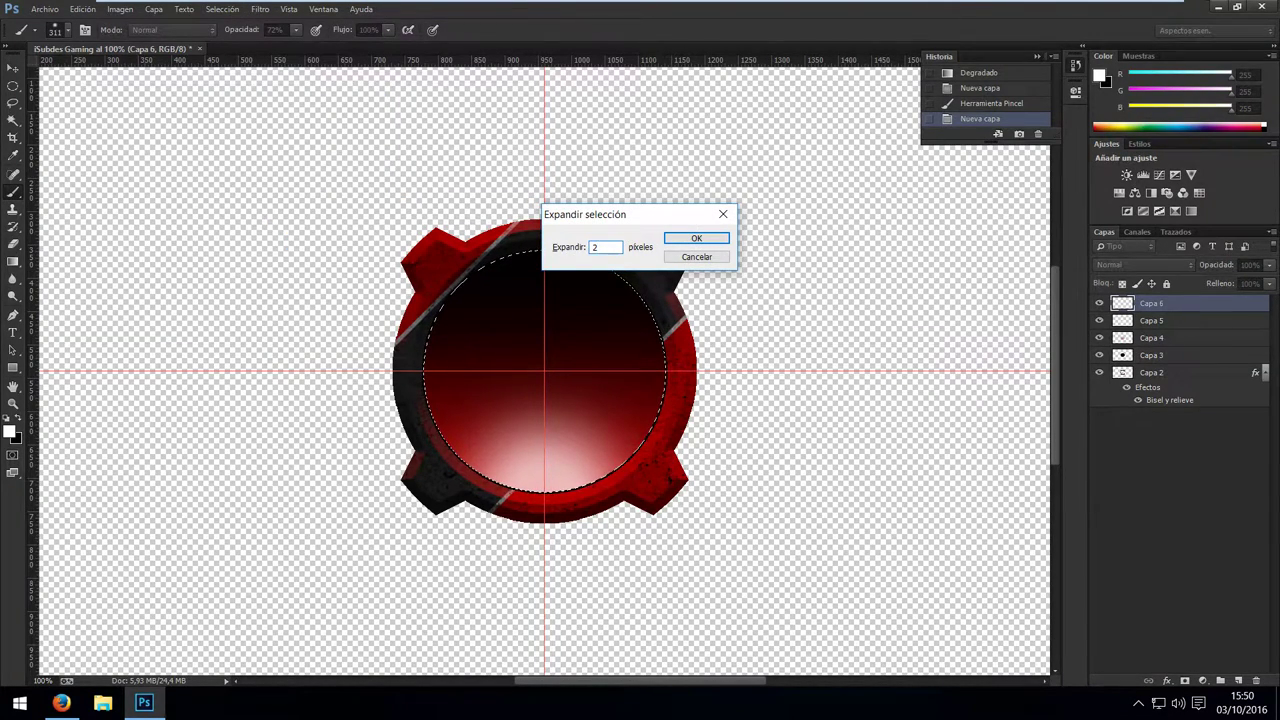
key(Return)
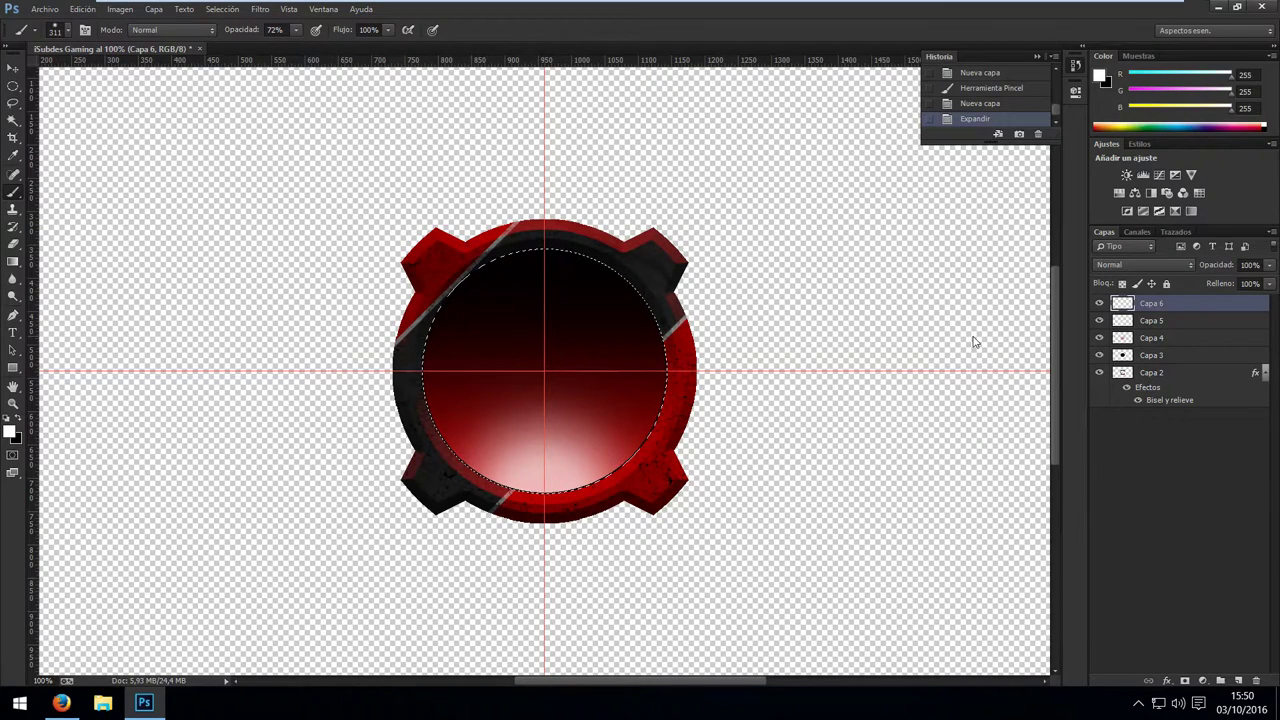
key(g)
key(x)
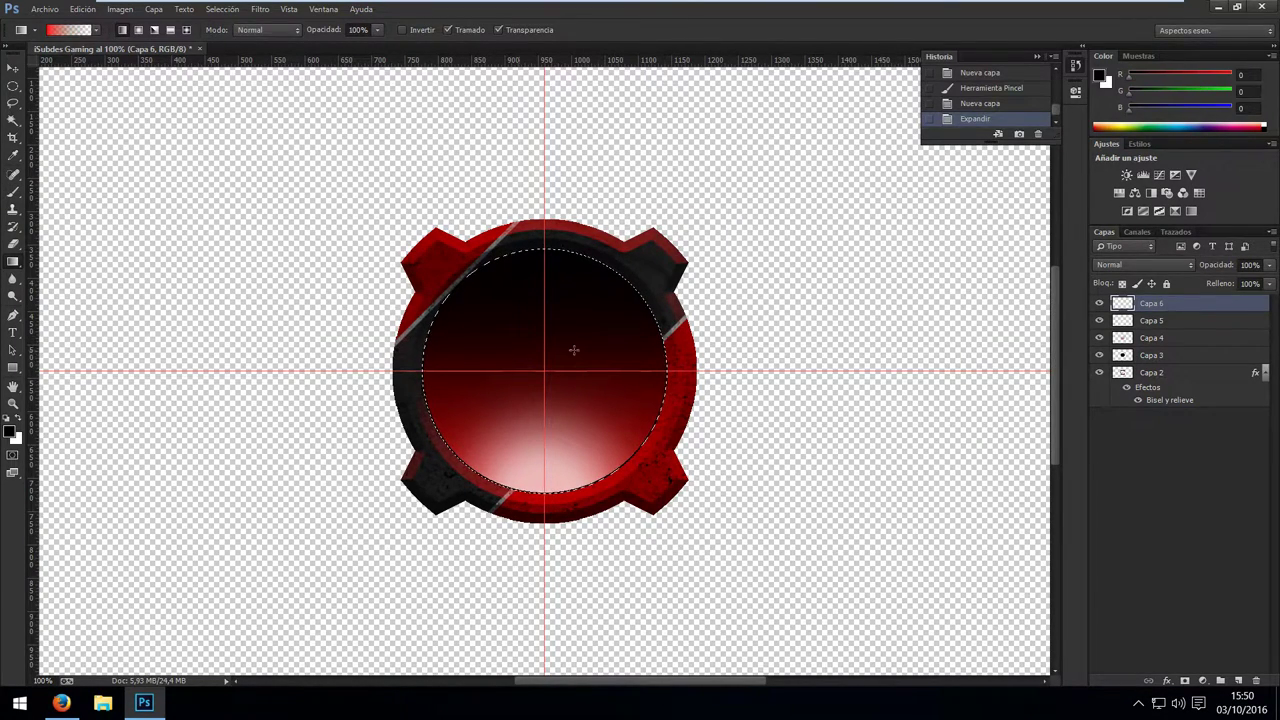
key(shift+g)
click(518, 413)
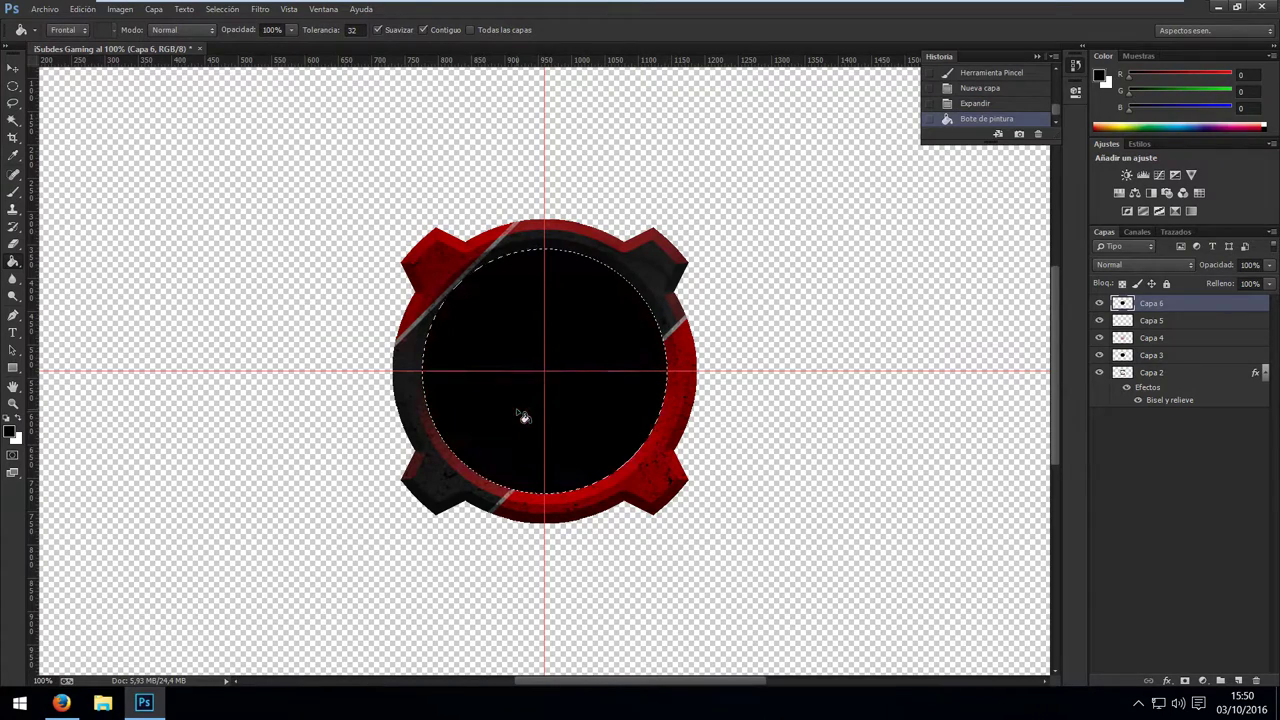
Feather the selection and delete its interior, leaving a soft dark rim, then deselect.
key(alt+s)
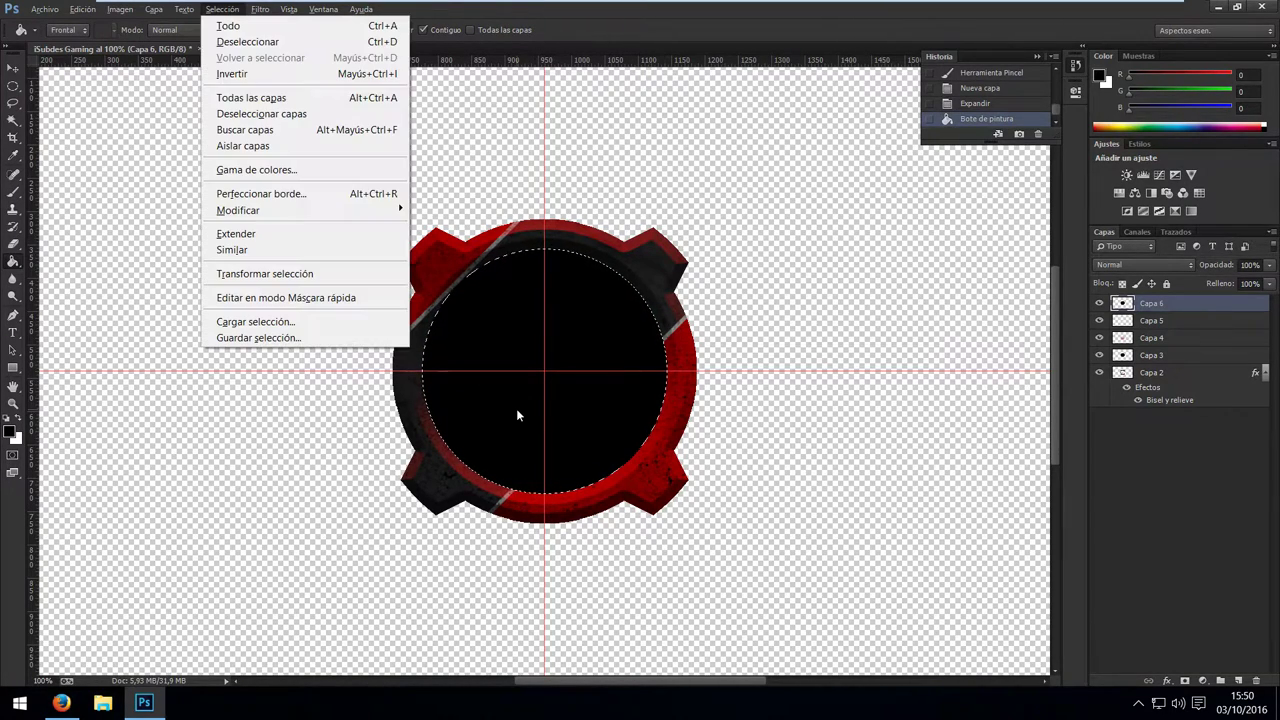
key(m)
key(Right)
key(Escape)
key(Escape)
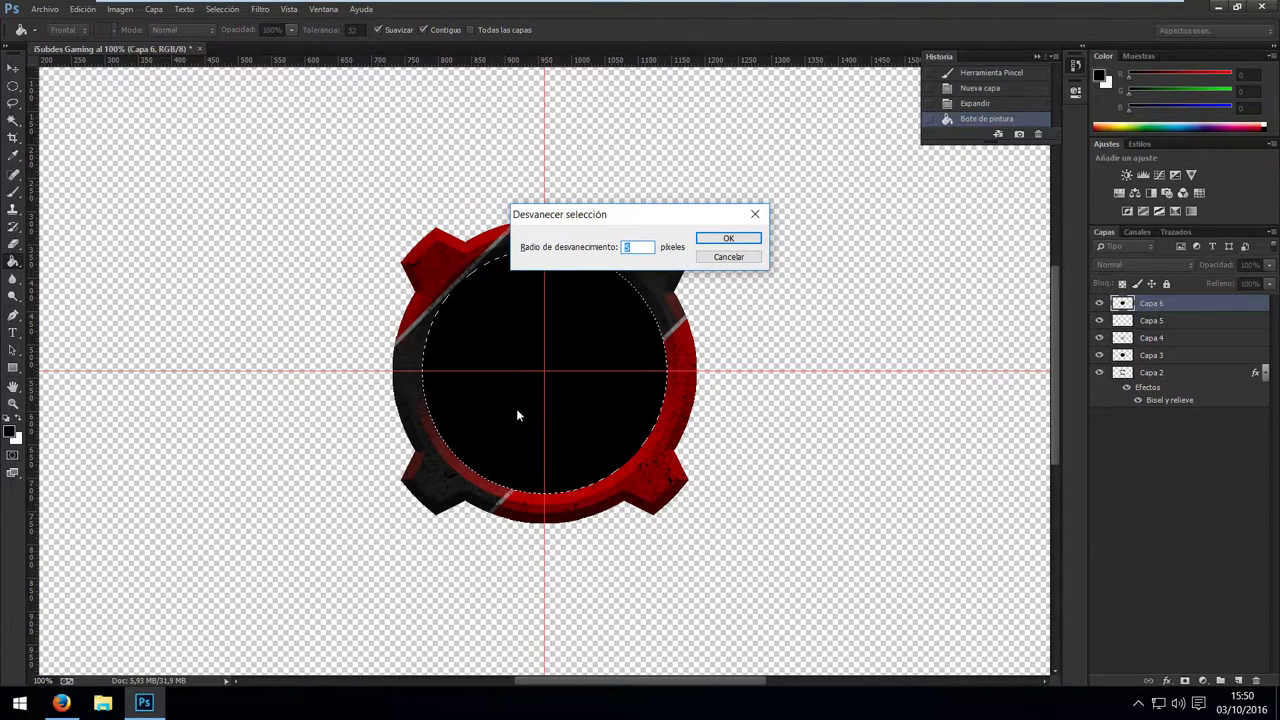
key(Return)
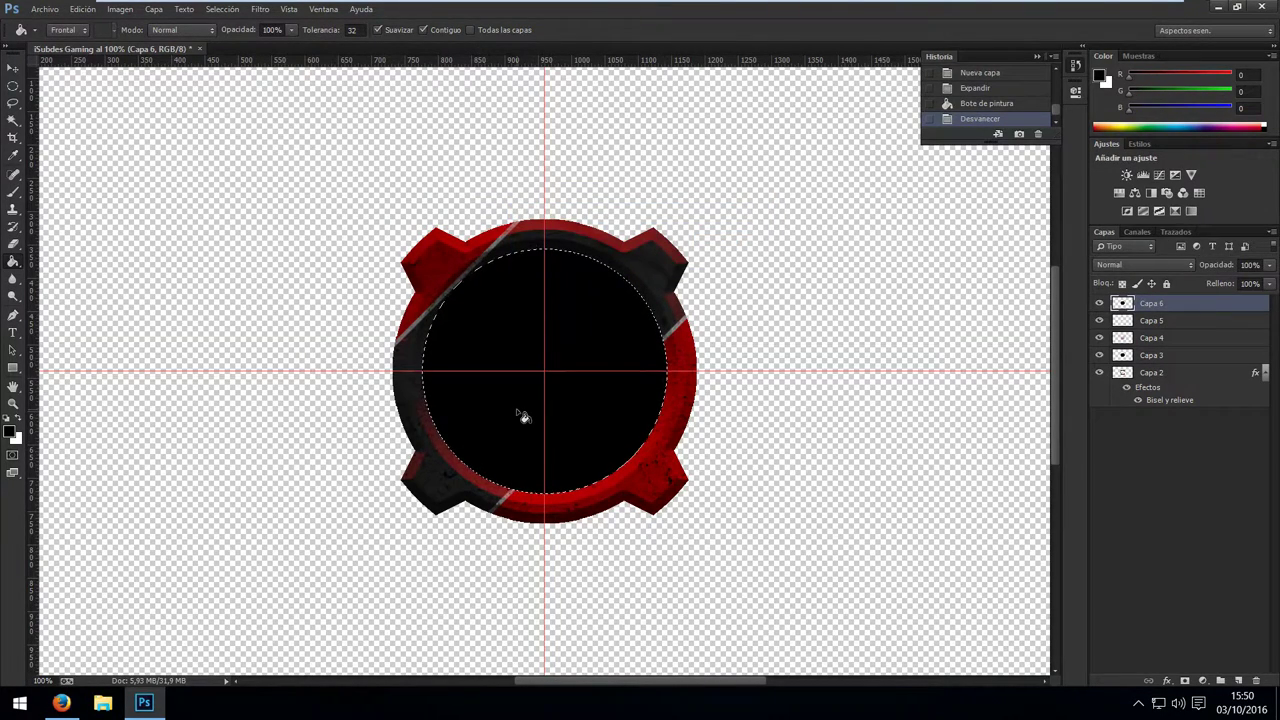
key(Delete)
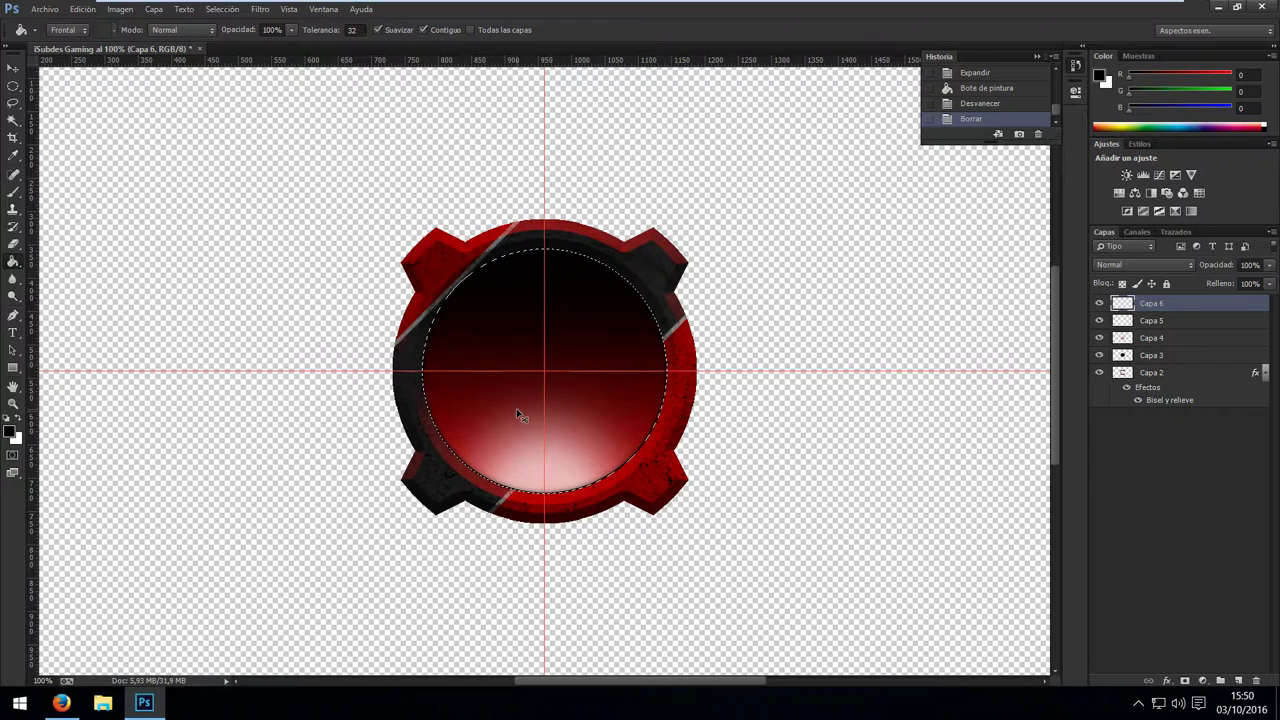
key(ctrl+d)
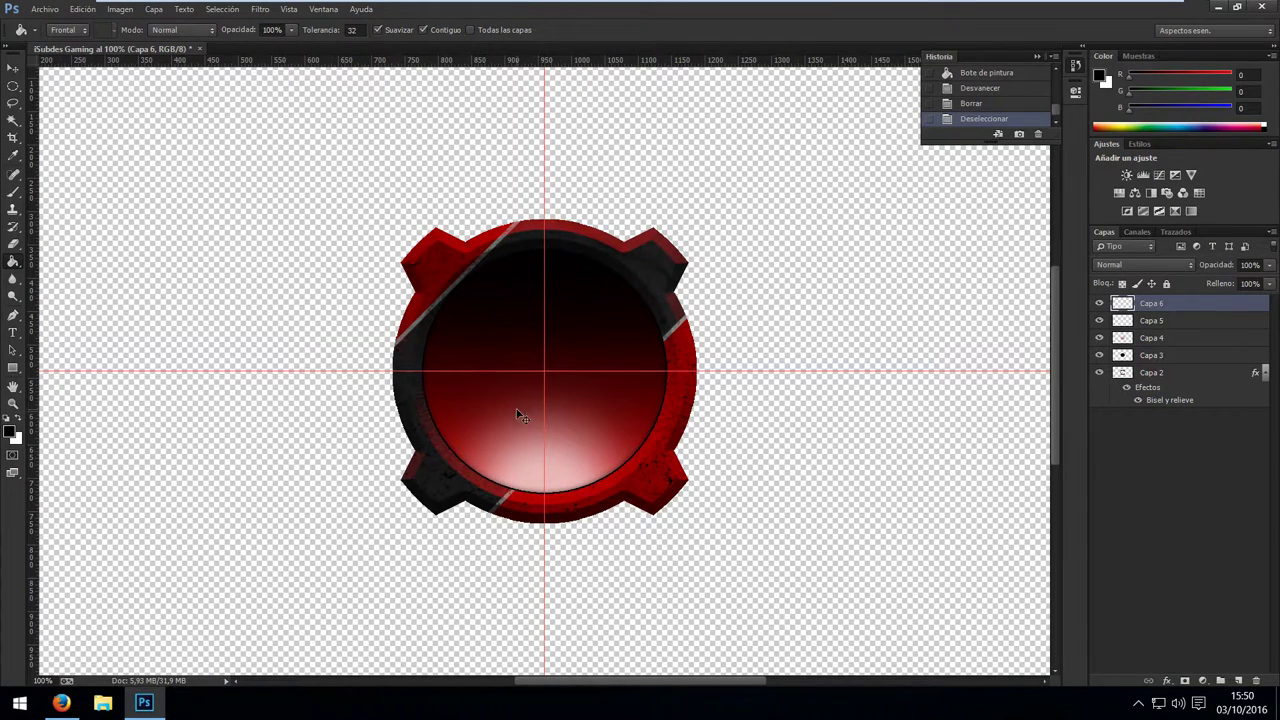
Duplicate the rim layer and select an ellipse near the top of the dome.
key(ctrl+j)
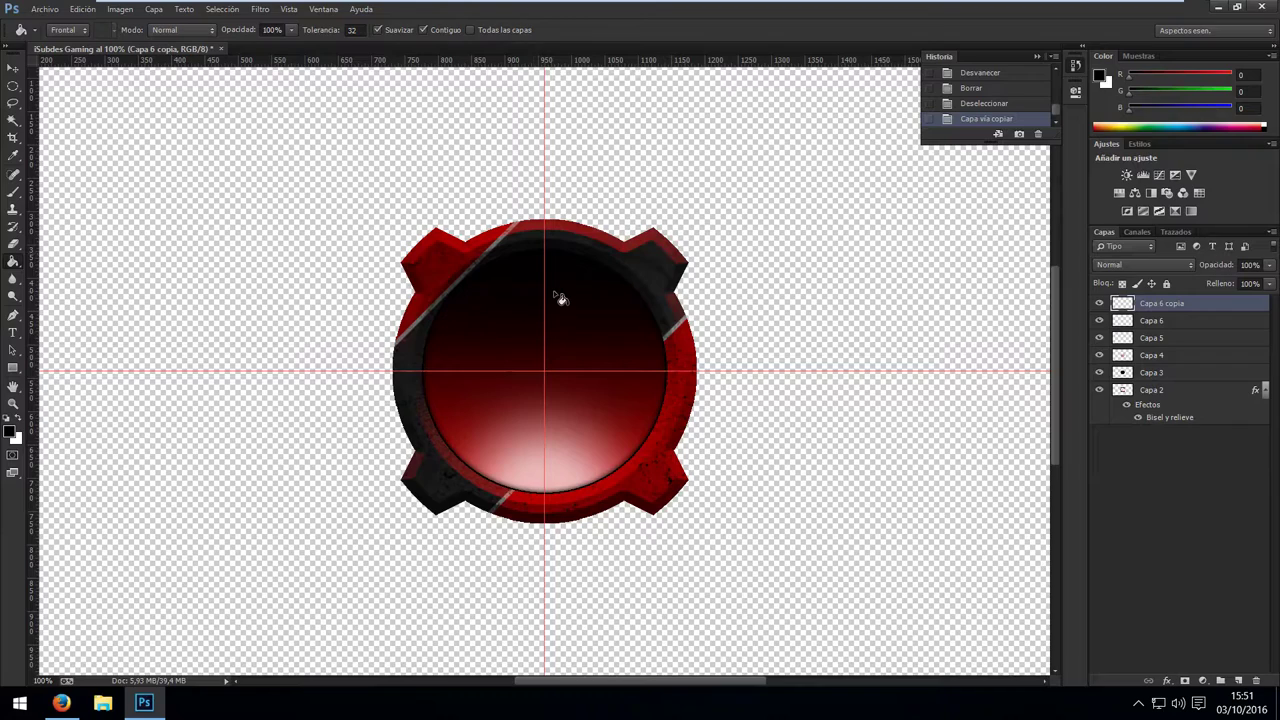
key(m)
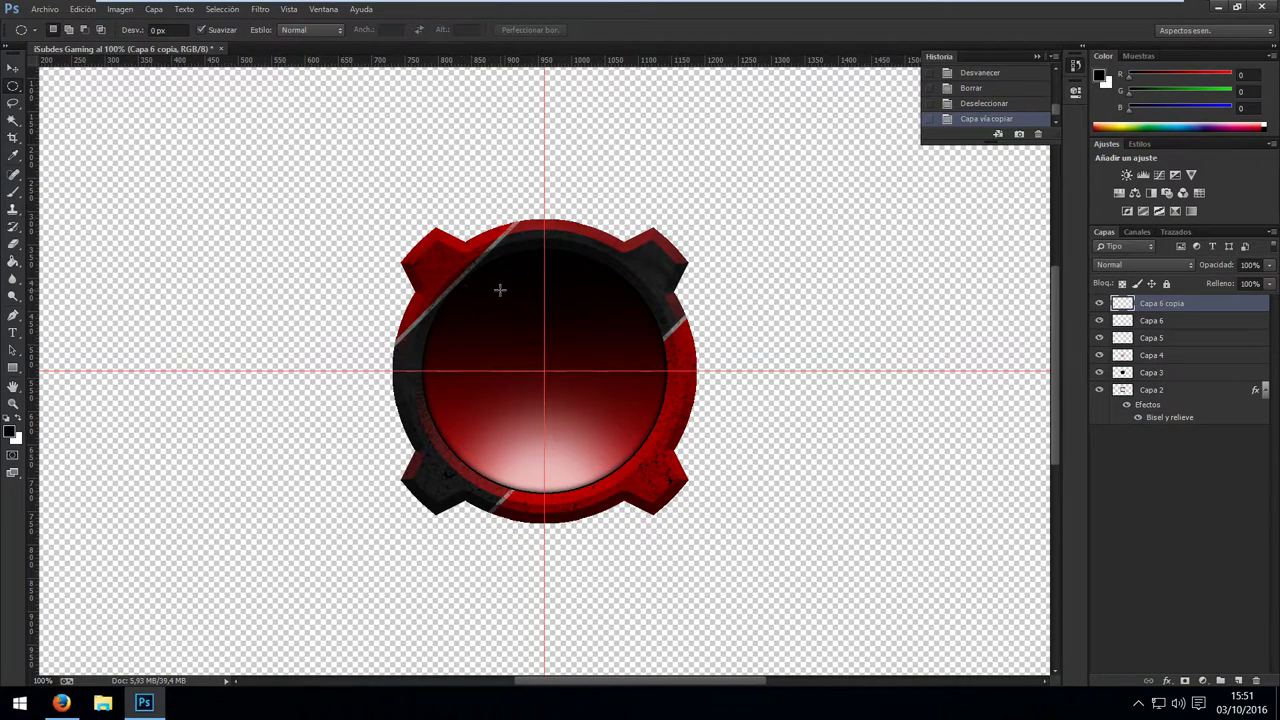
drag(501, 291, 628, 356)
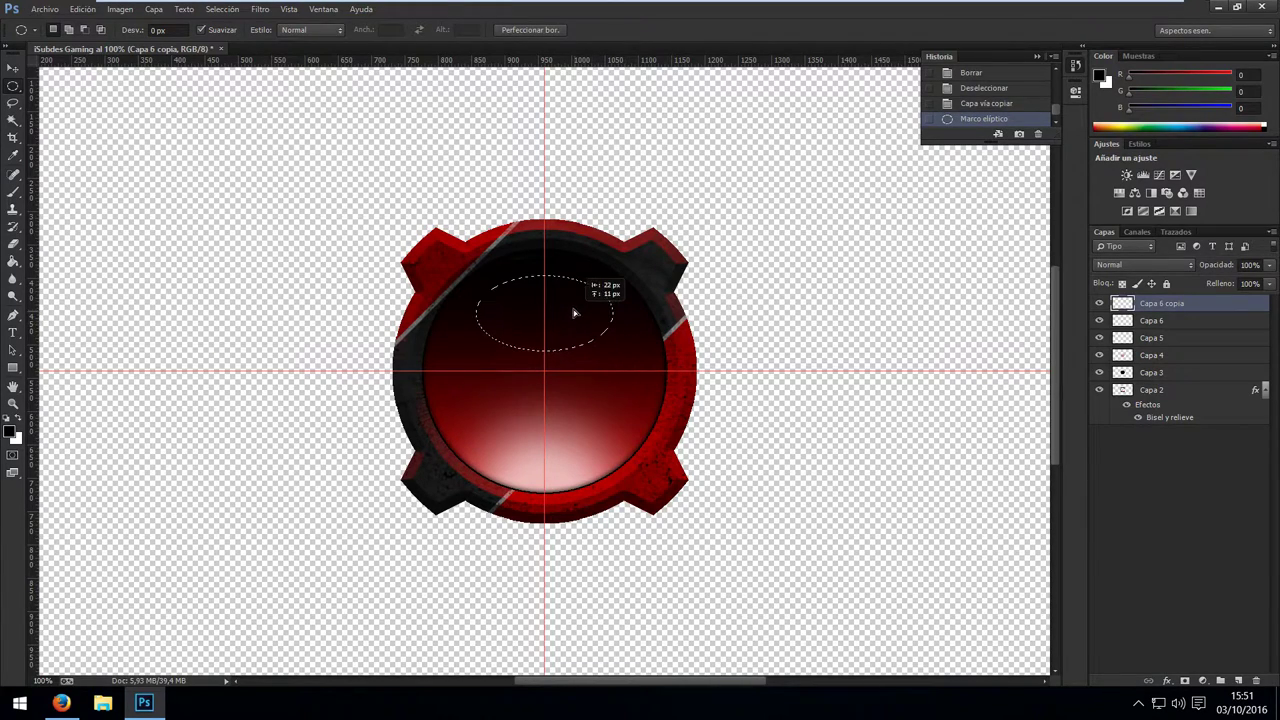
drag(574, 314, 575, 300)
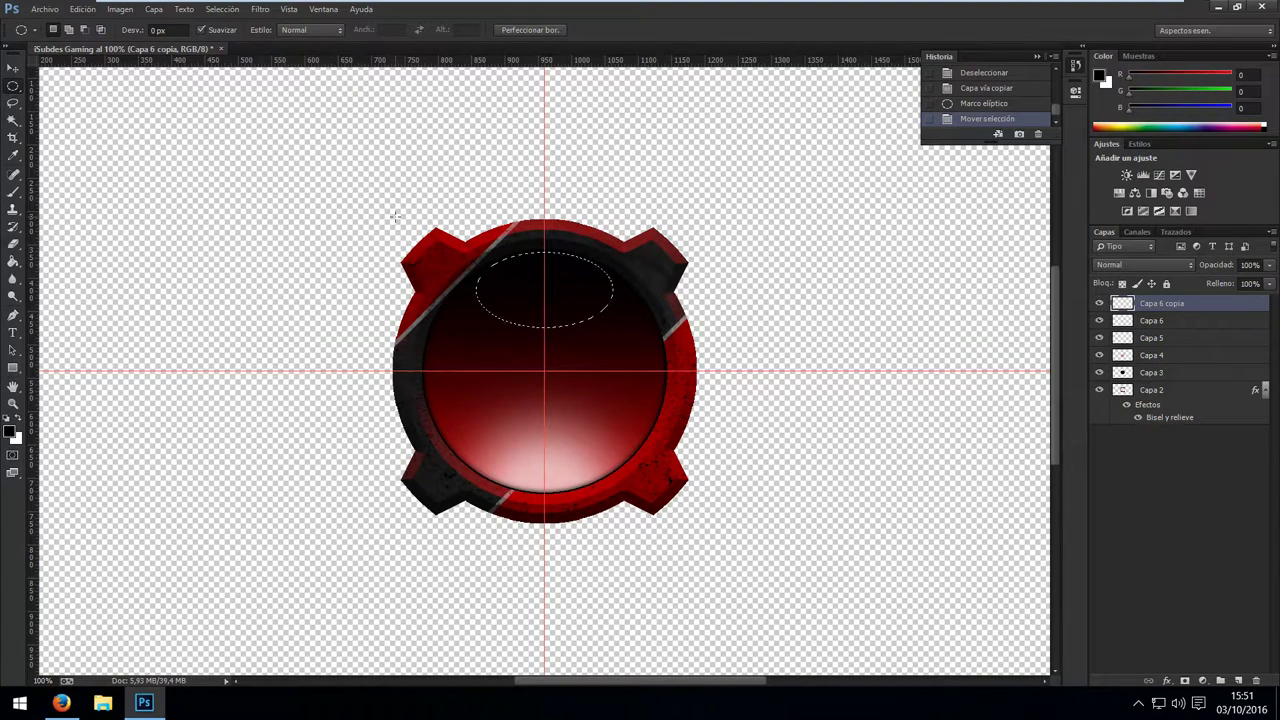
Fill the ellipse with a white-to-transparent gradient, deselect, and bring up the Open dialog.
key(g)
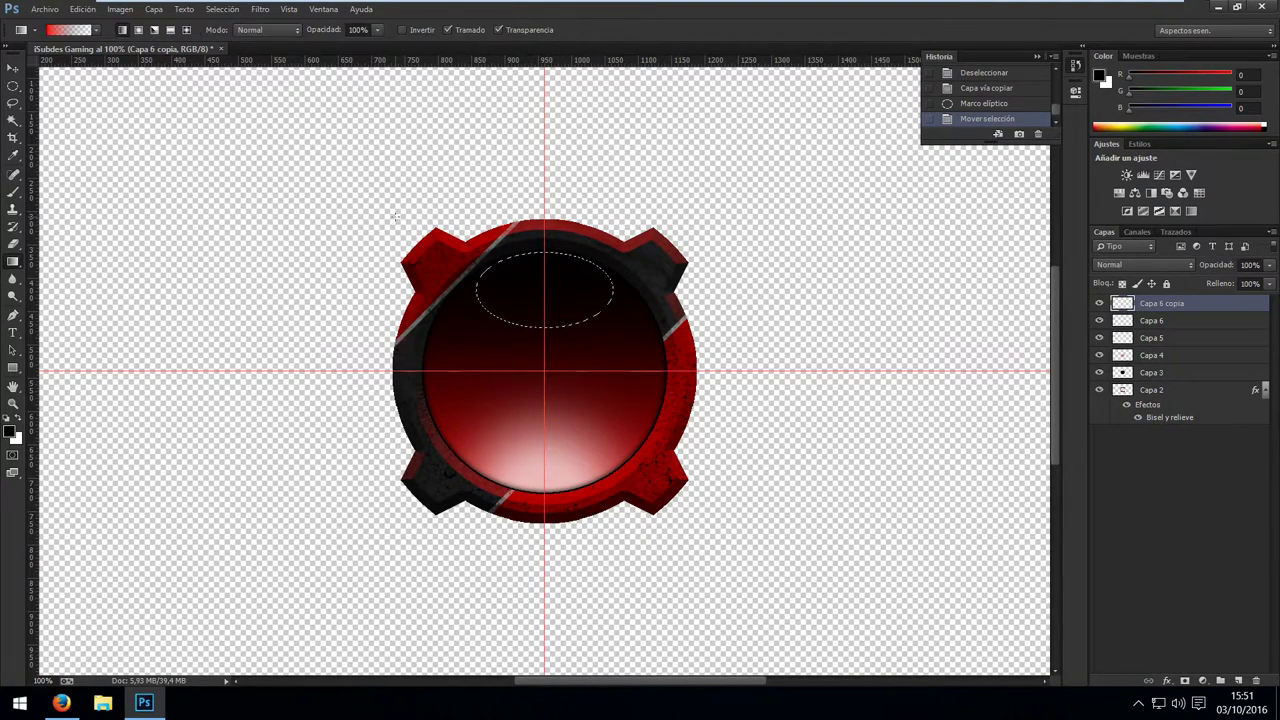
click(77, 29)
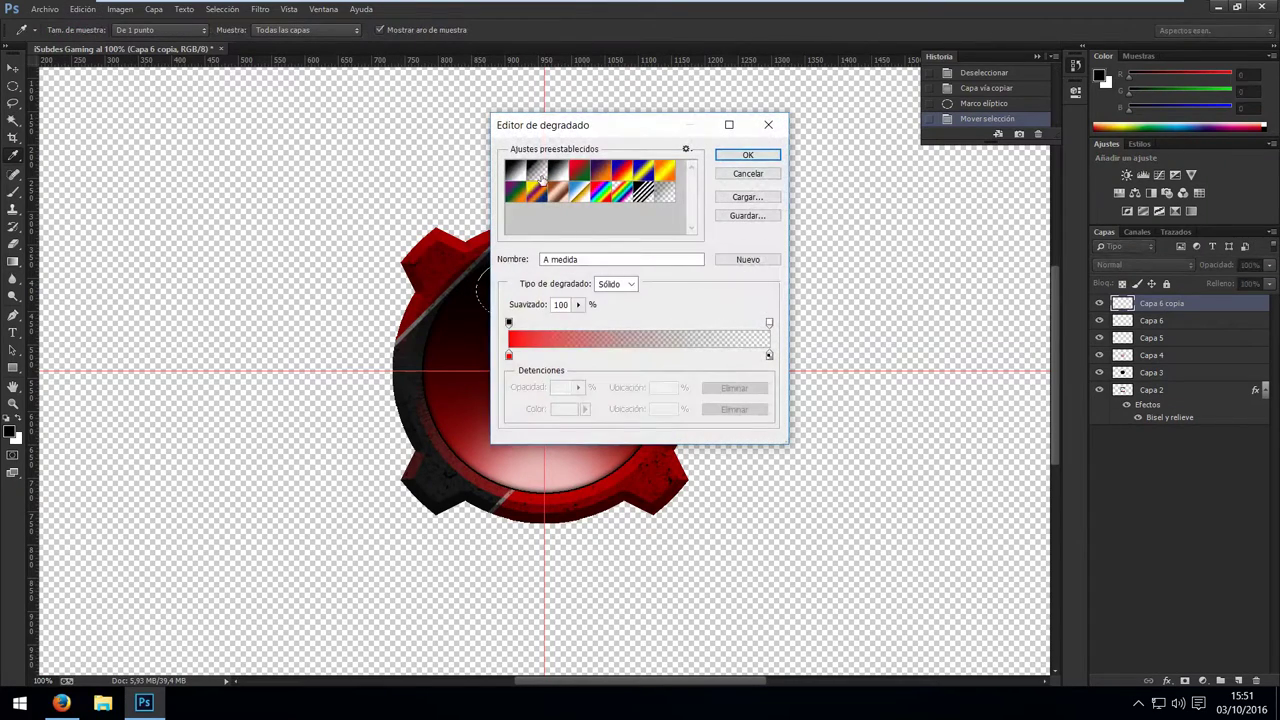
click(747, 155)
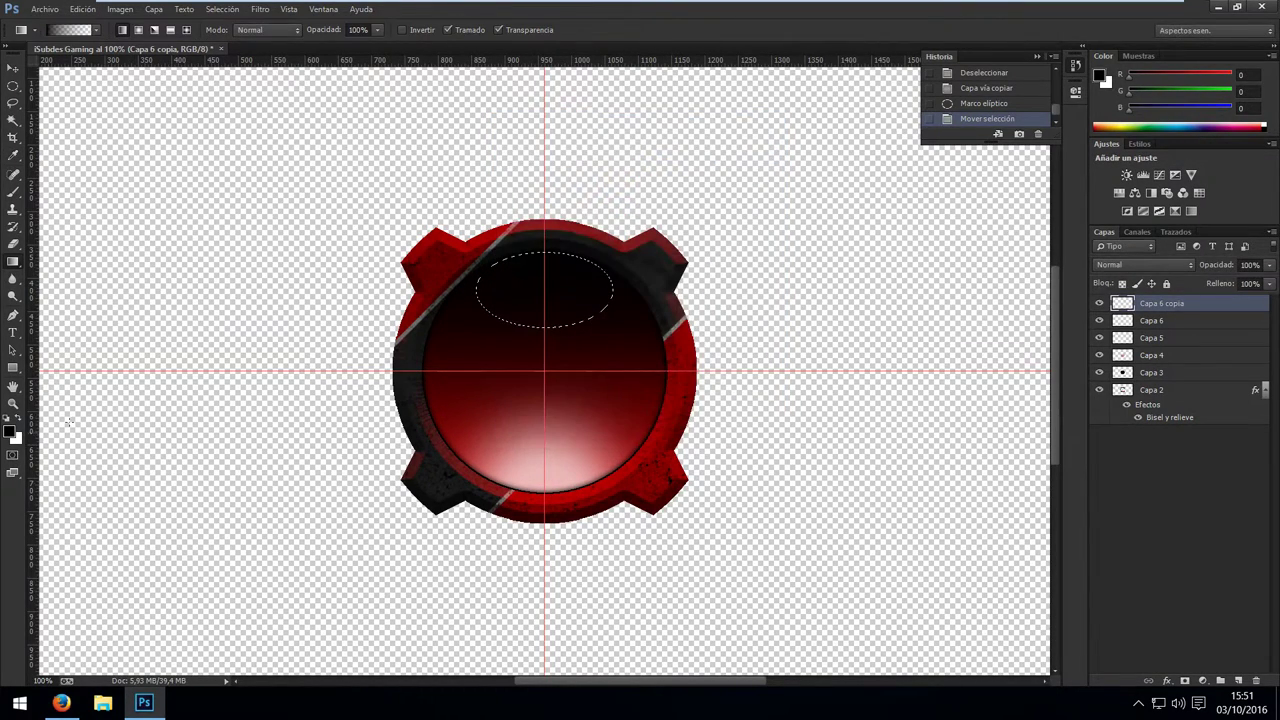
key(x)
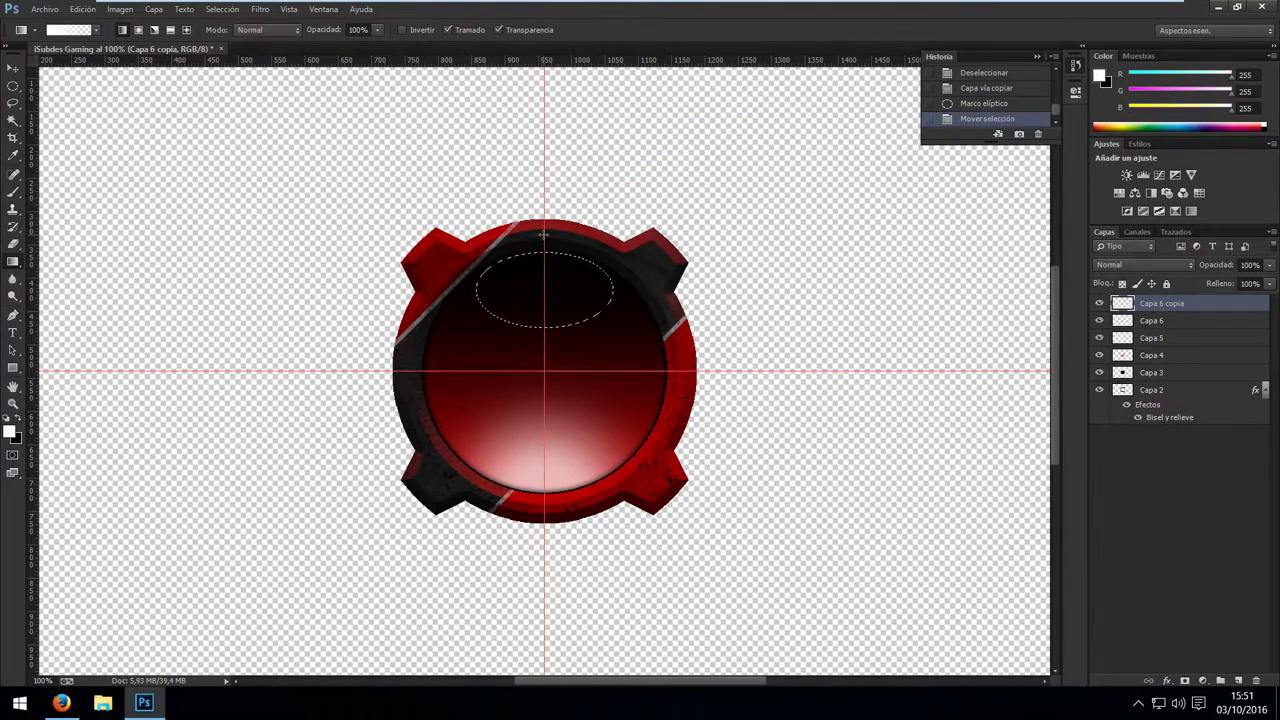
drag(542, 257, 548, 343)
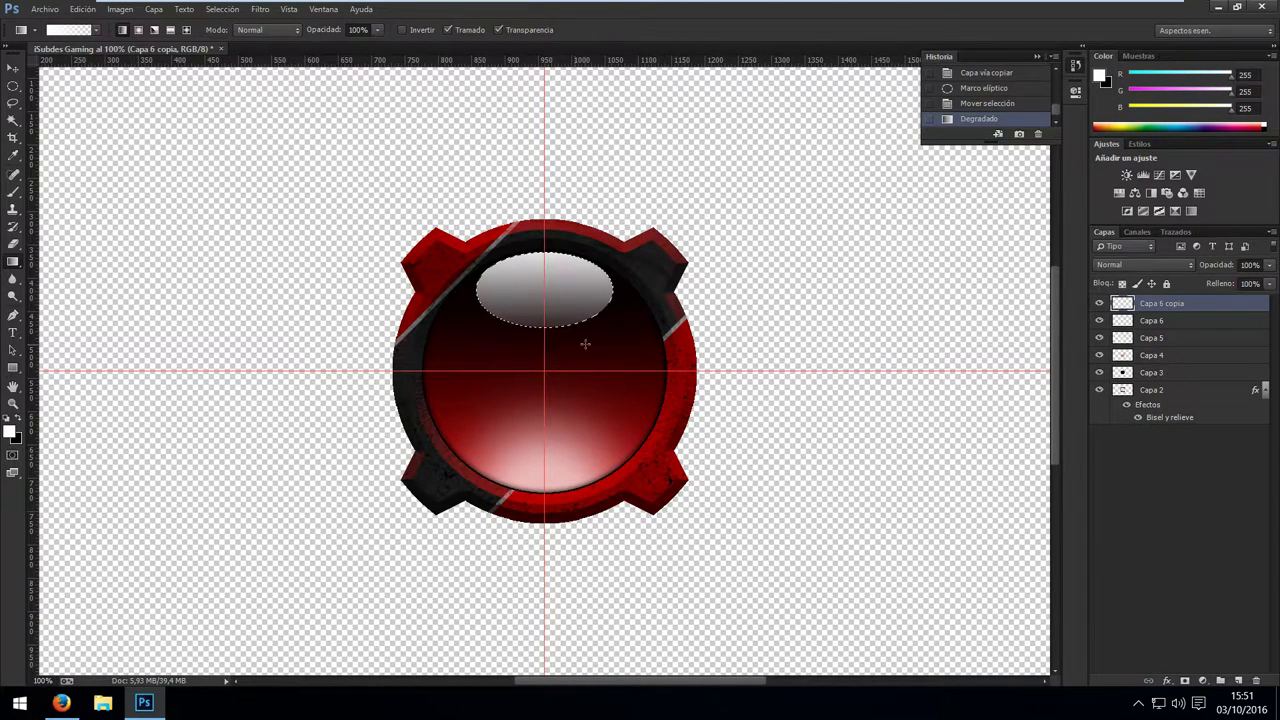
key(ctrl+d)
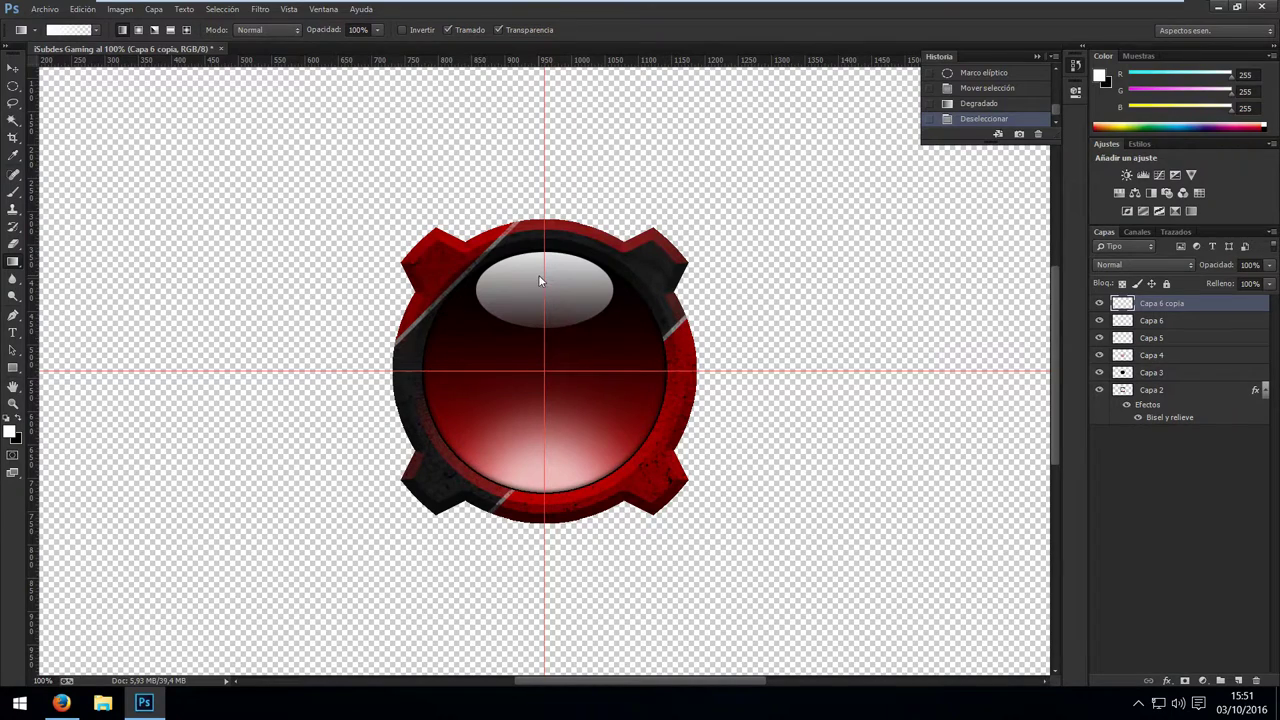
key(ctrl+o)
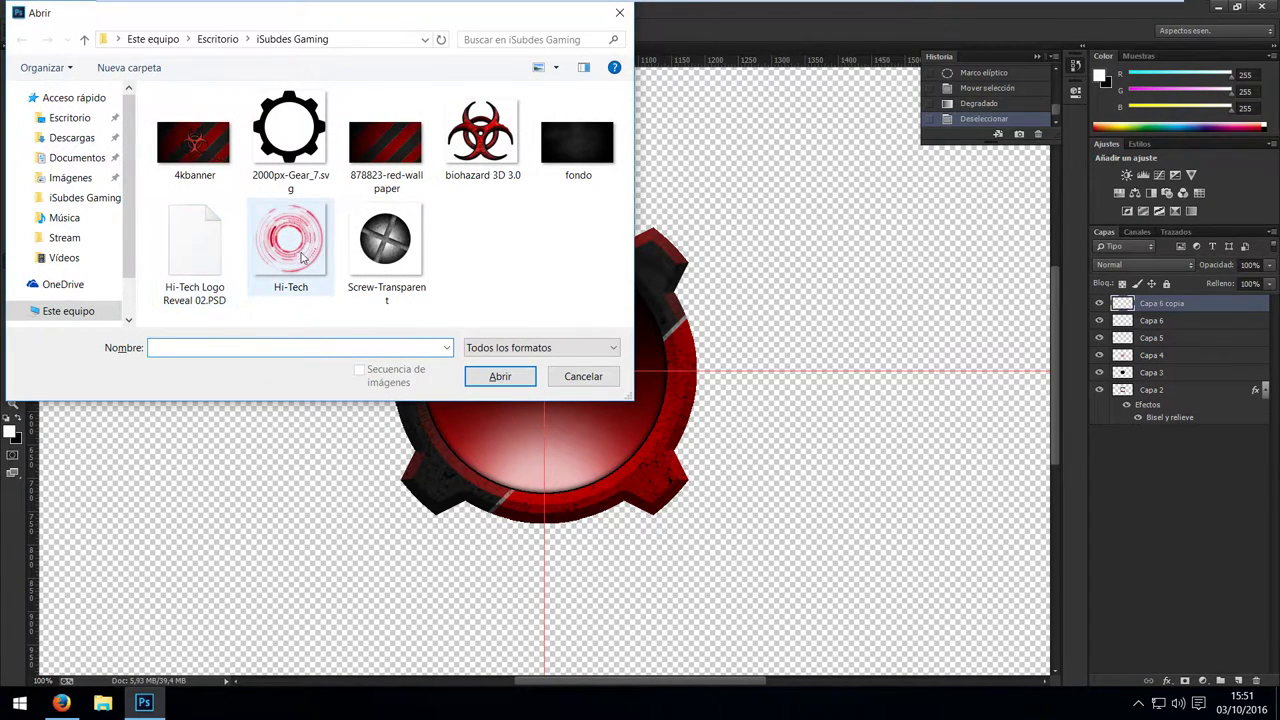
Paste Hi-Tech.png above Capa 3 as Capa 7 and scale it to about 172%.
double_click(303, 257)
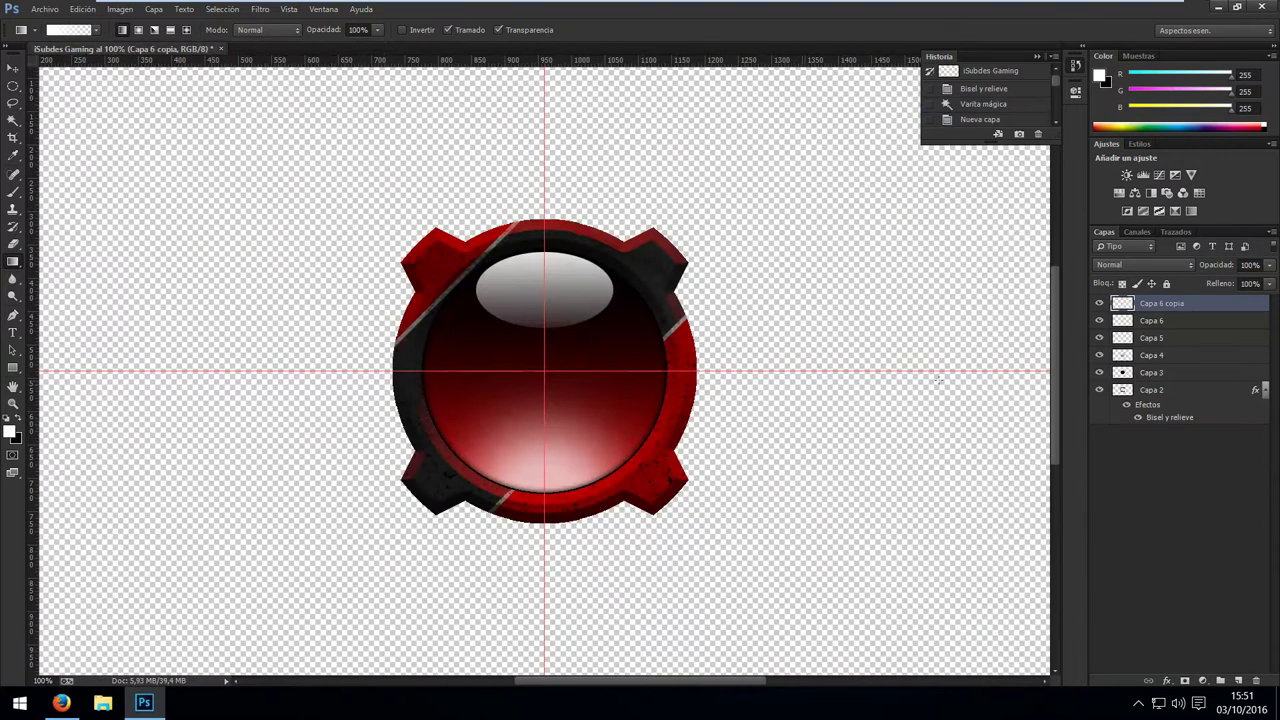
click(1157, 374)
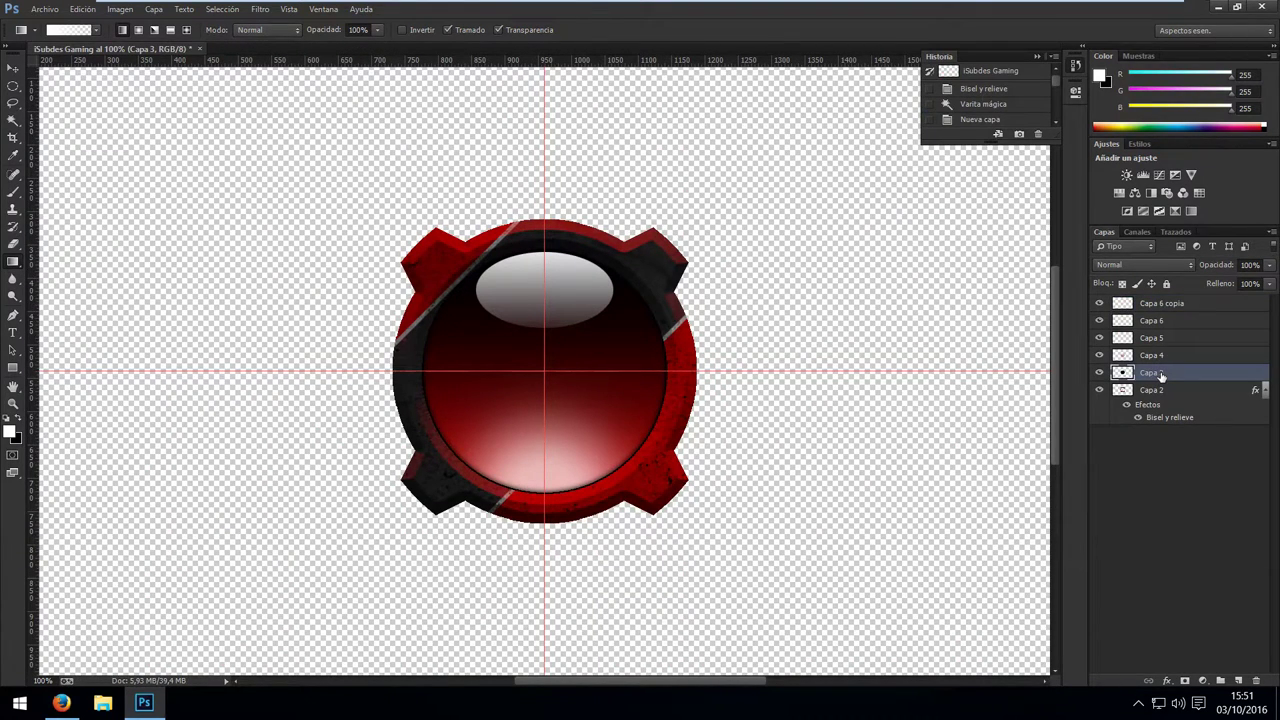
key(ctrl+v)
ctrl+click(806, 372)
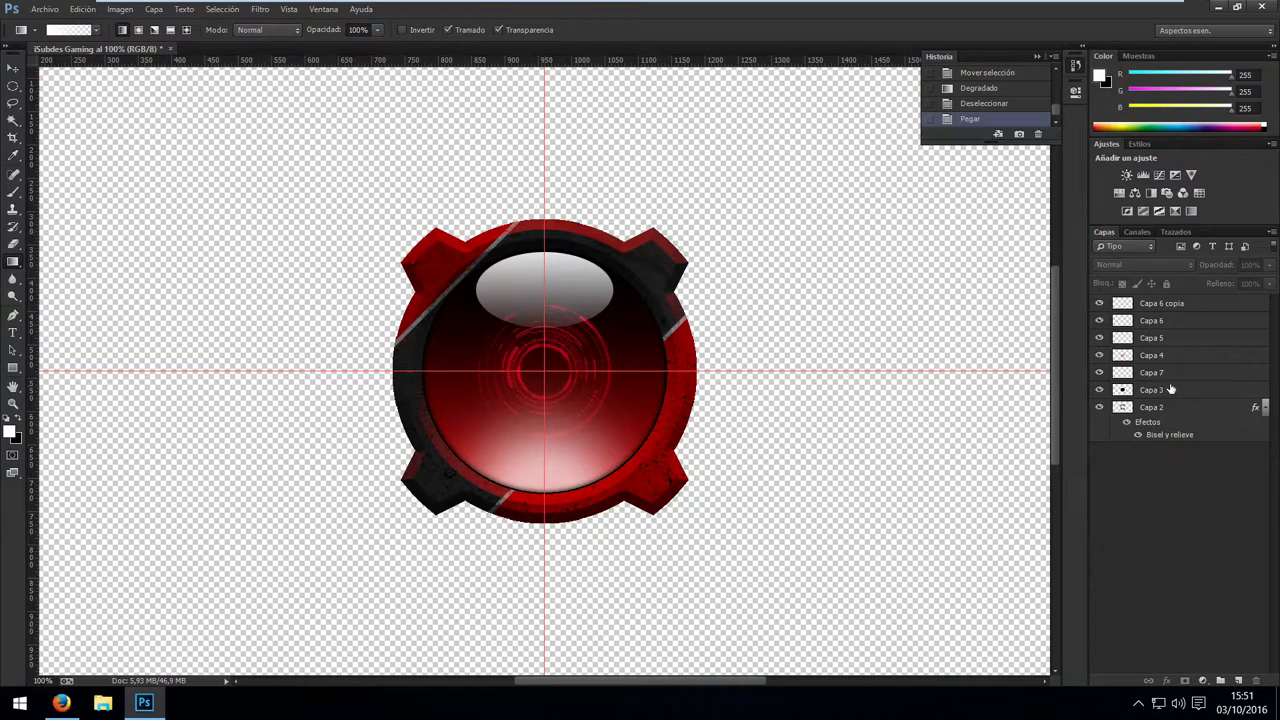
click(1150, 387)
click(1100, 373)
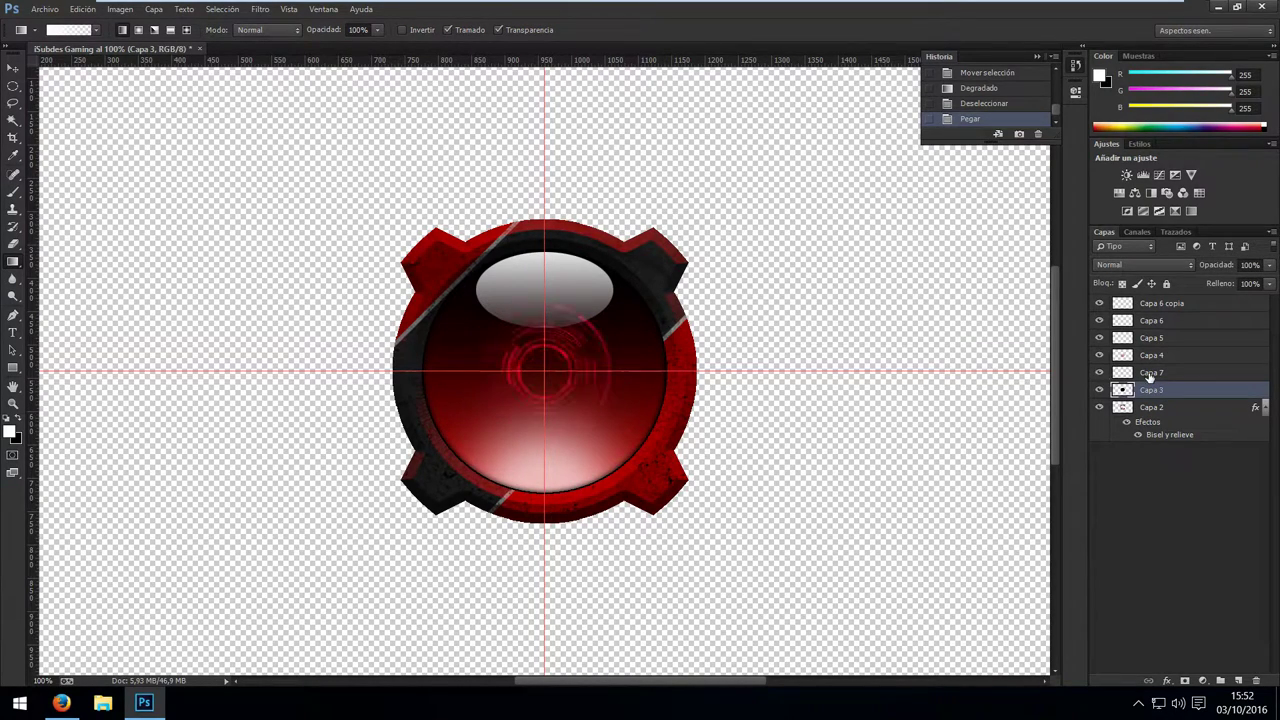
click(1200, 375)
key(ctrl+t)
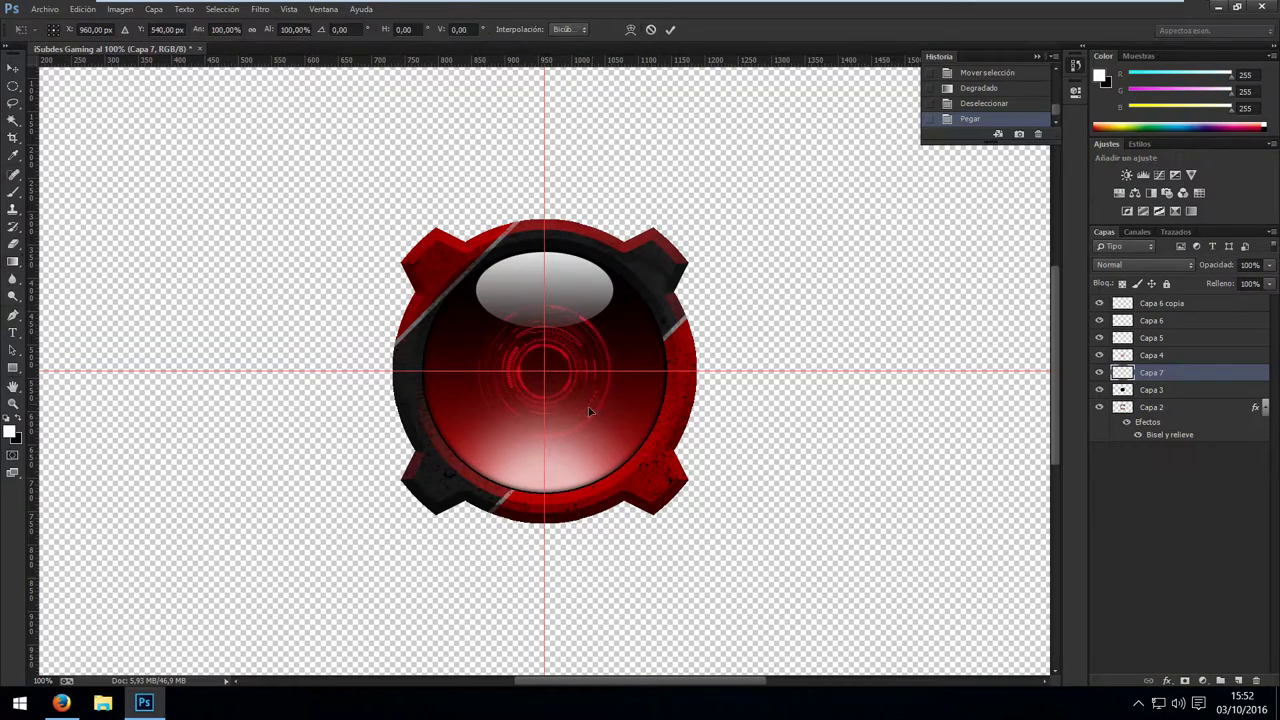
drag(614, 441, 667, 492)
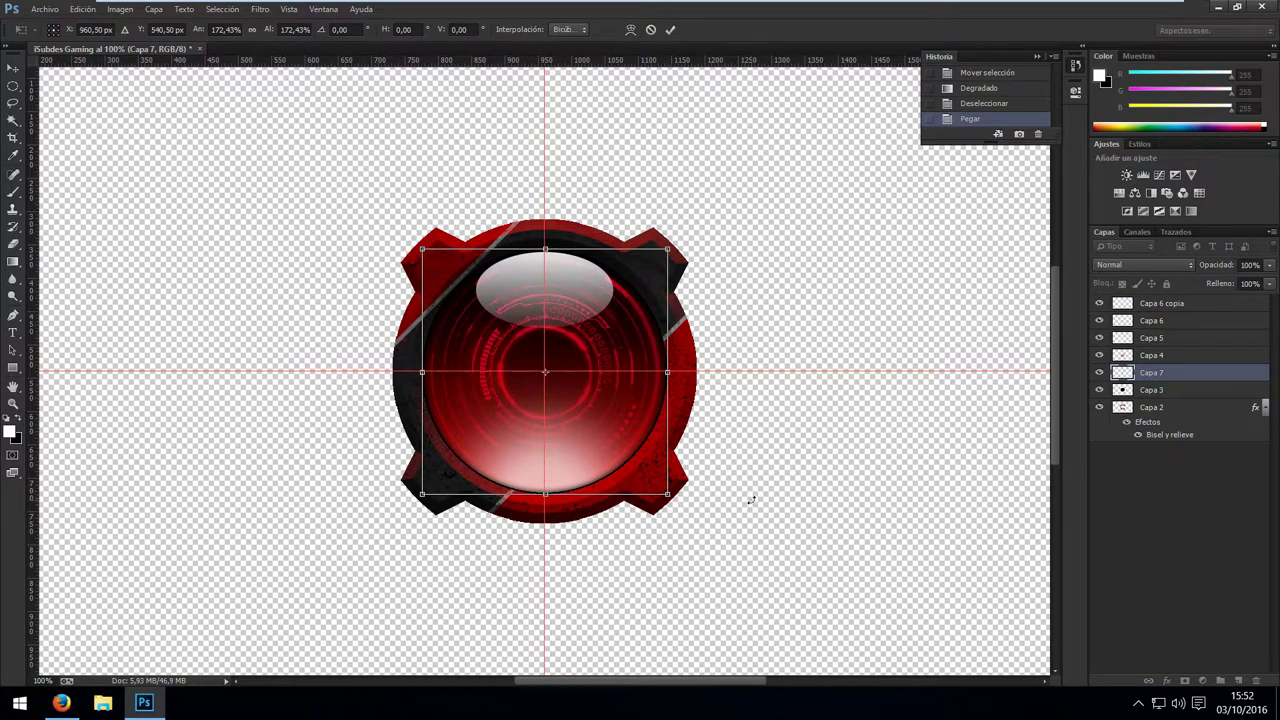
key(Return)
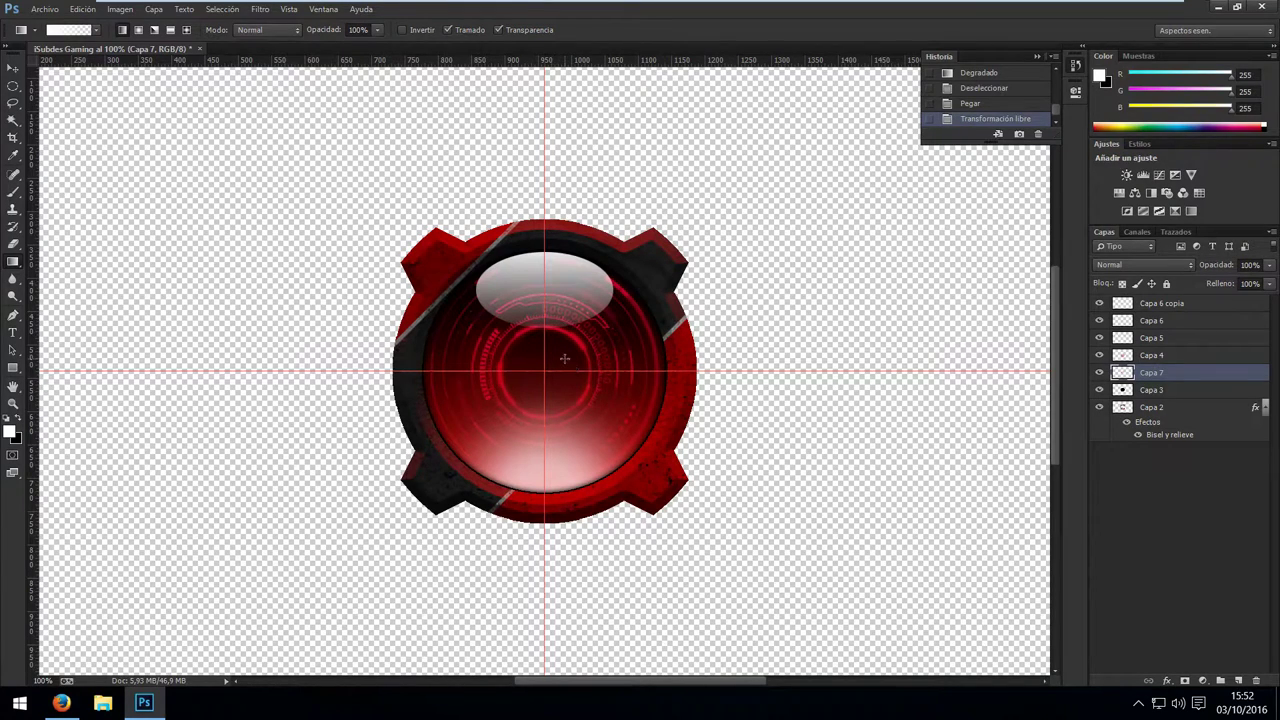
Open the biohazard 3D 3.0 image and paste it into the logo as a new layer.
key(ctrl+o)
click(489, 145)
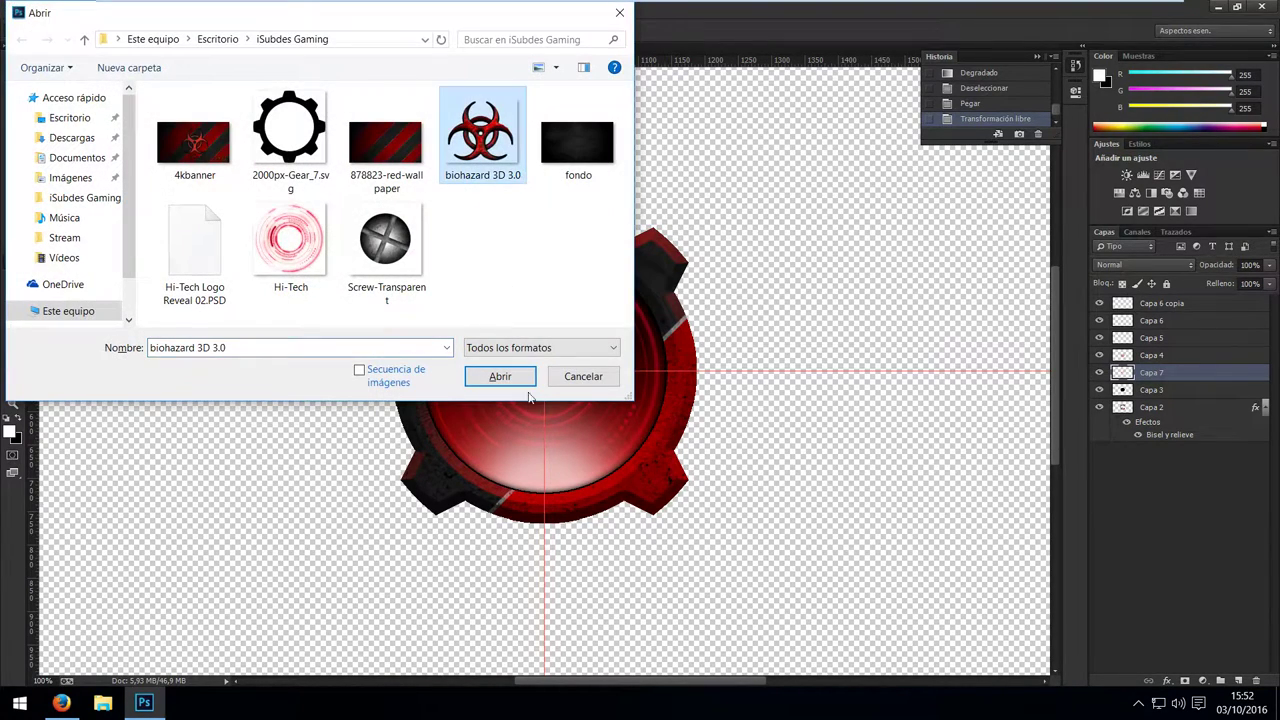
click(500, 378)
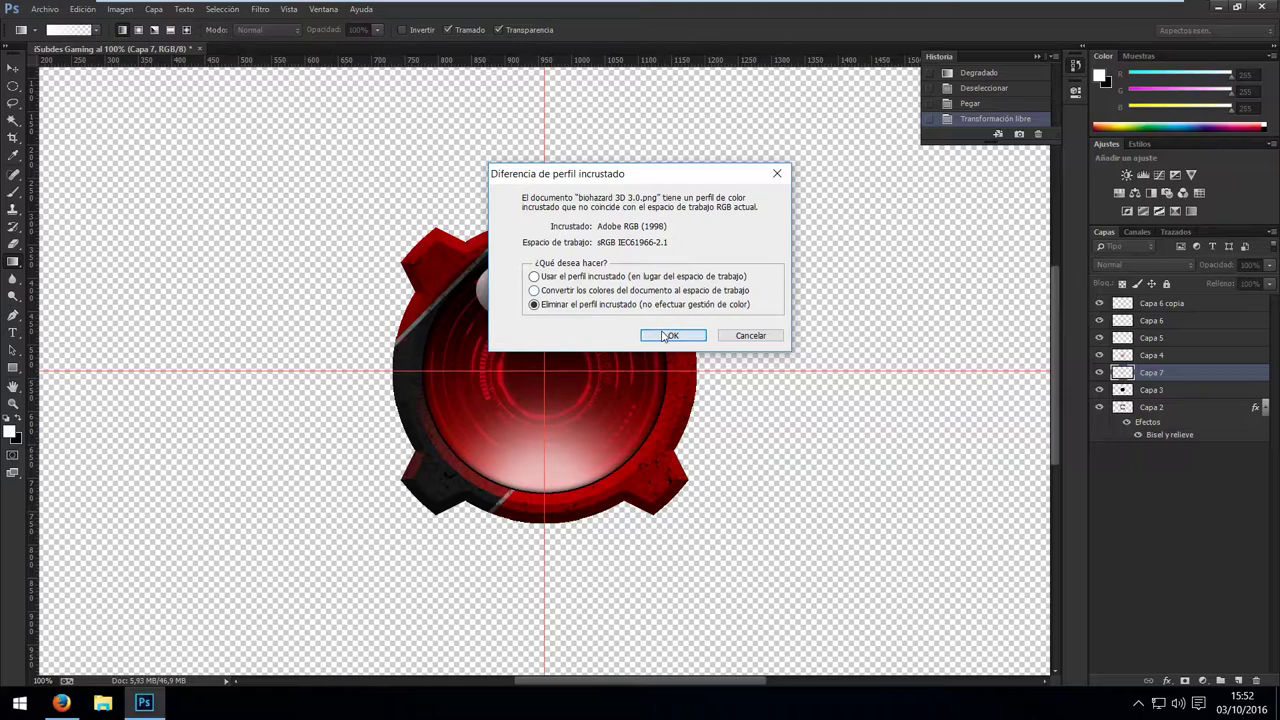
click(665, 336)
key(ctrl+a)
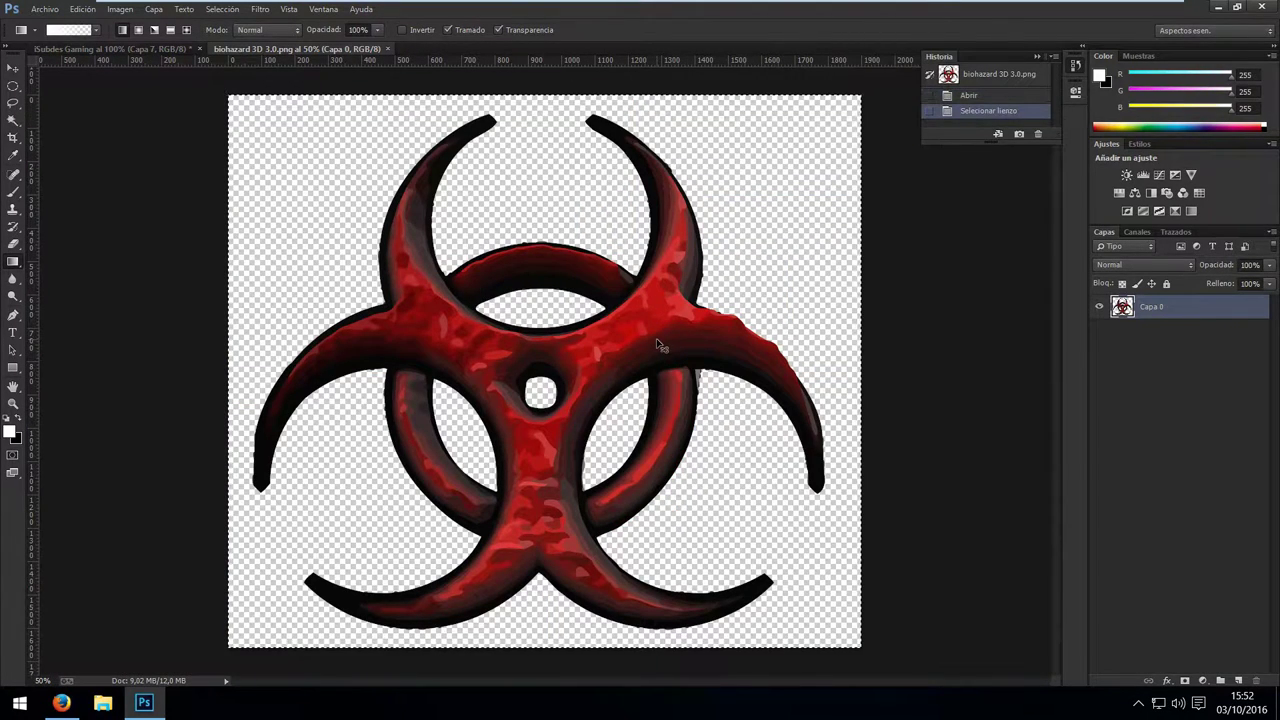
key(ctrl+w)
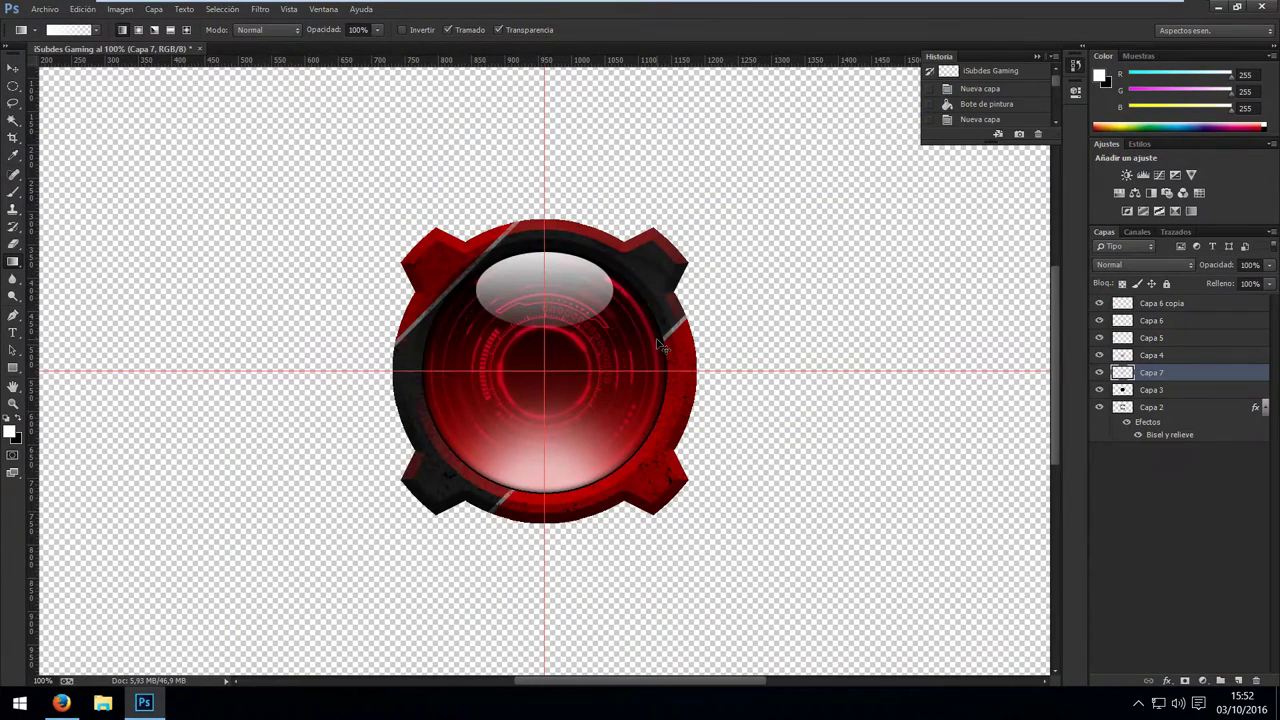
key(ctrl+v)
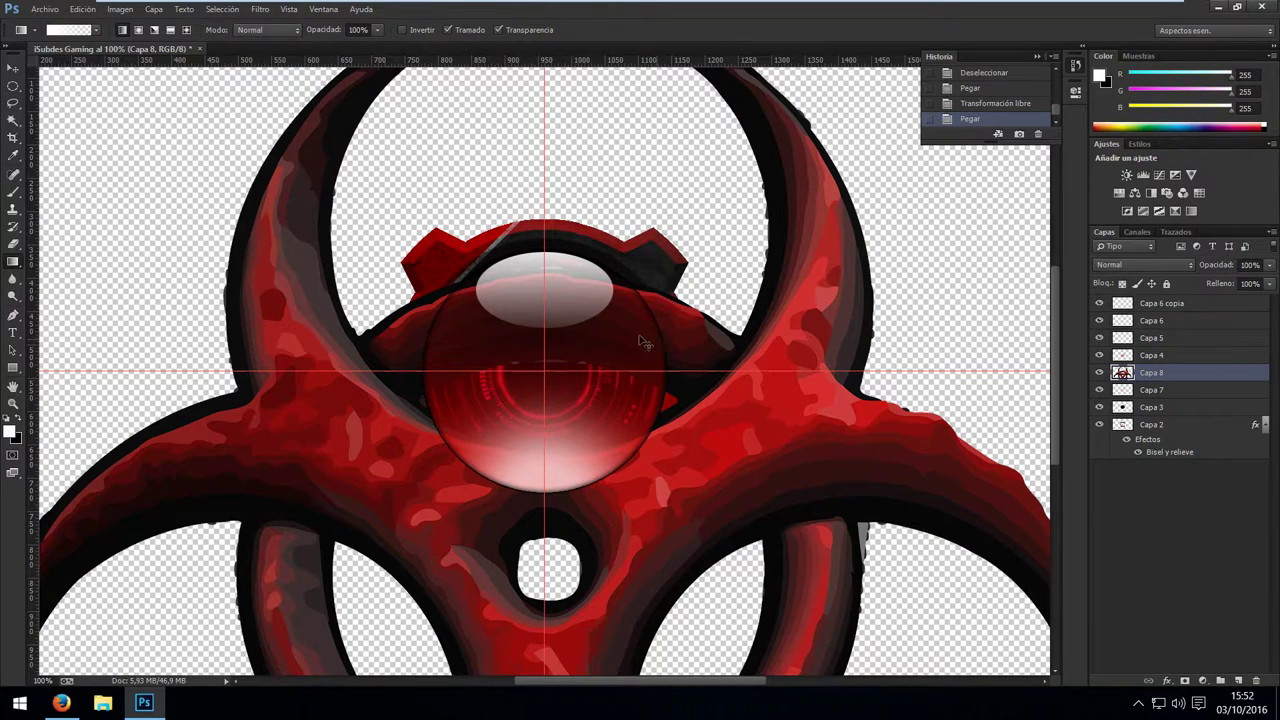
Scale the biohazard to about 11% and centre it inside the dome.
key(ctrl+t)
key(ctrl+minus)
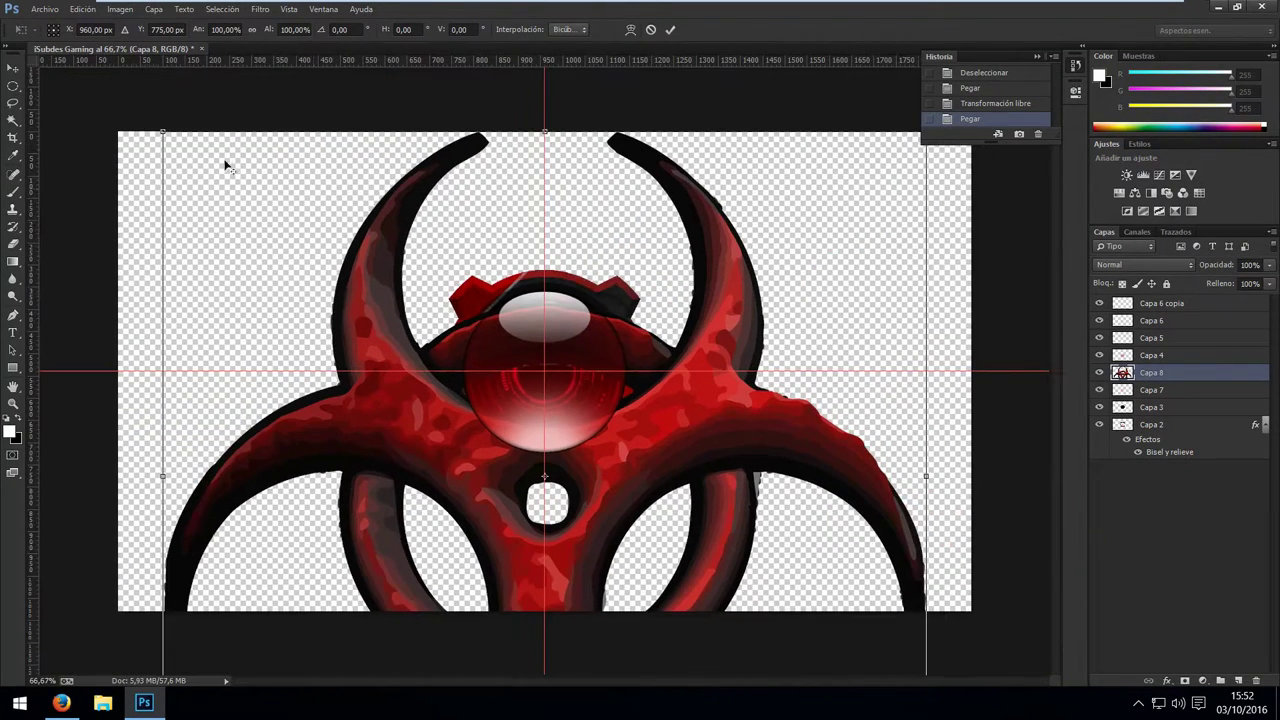
drag(162, 131, 502, 440)
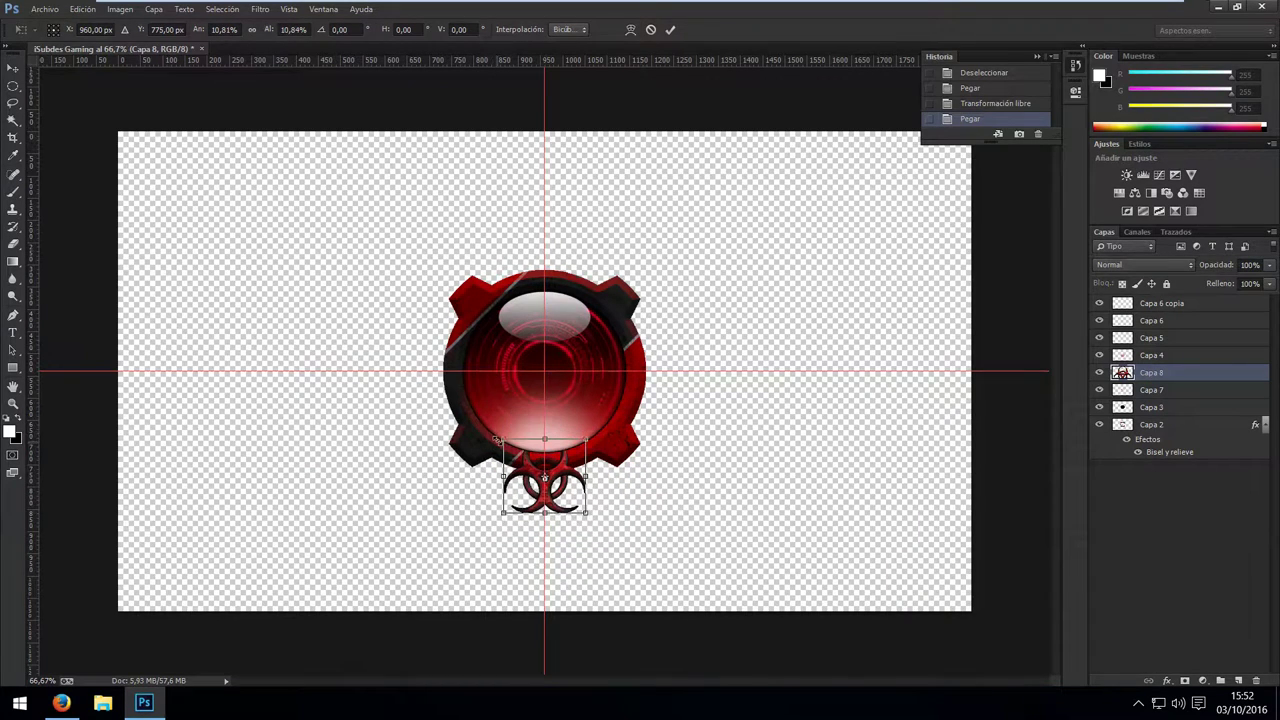
drag(565, 480, 561, 377)
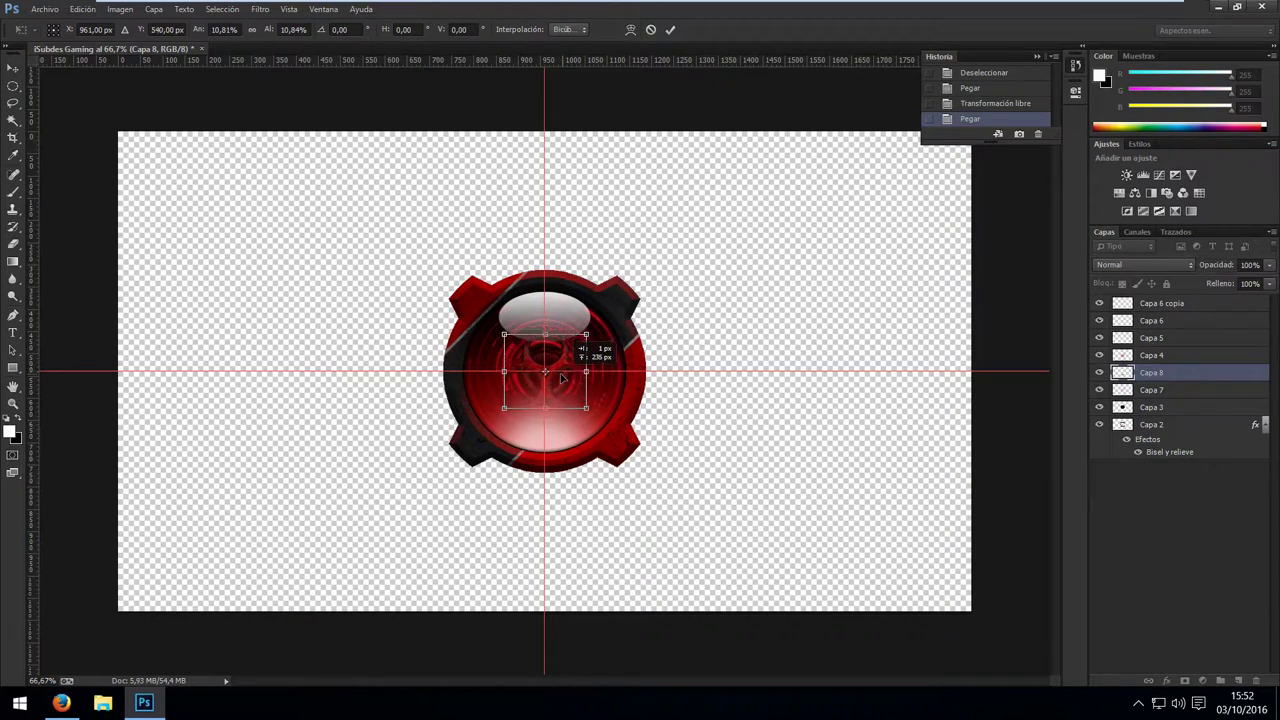
key(ctrl+plus)
key(ctrl+plus)
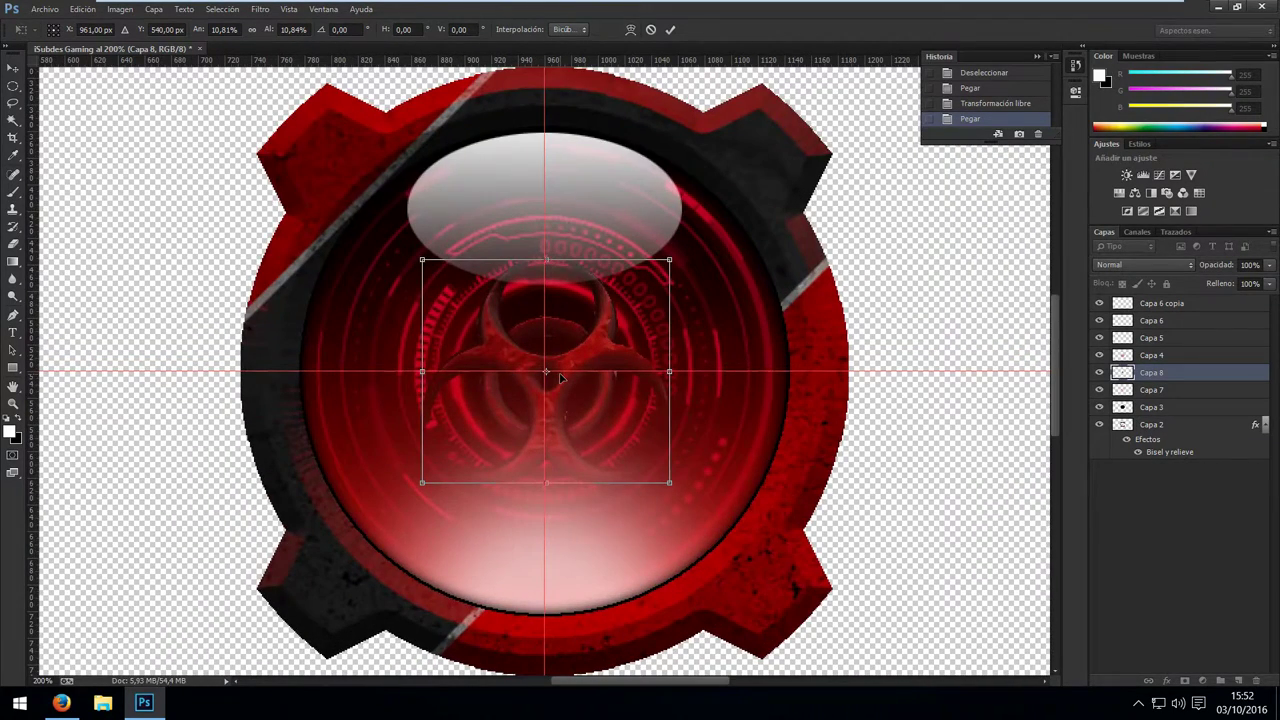
key(Return)
key(g)
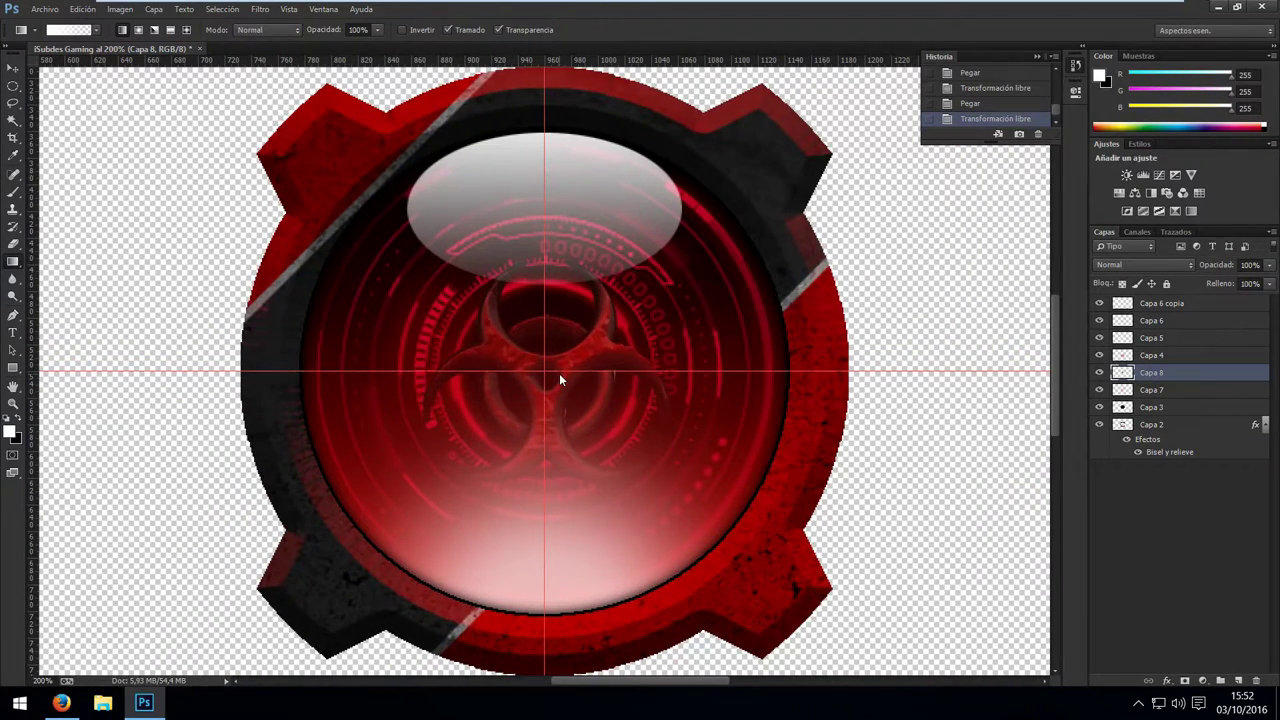
key(v)
key(Up)
key(Up)
key(Up)
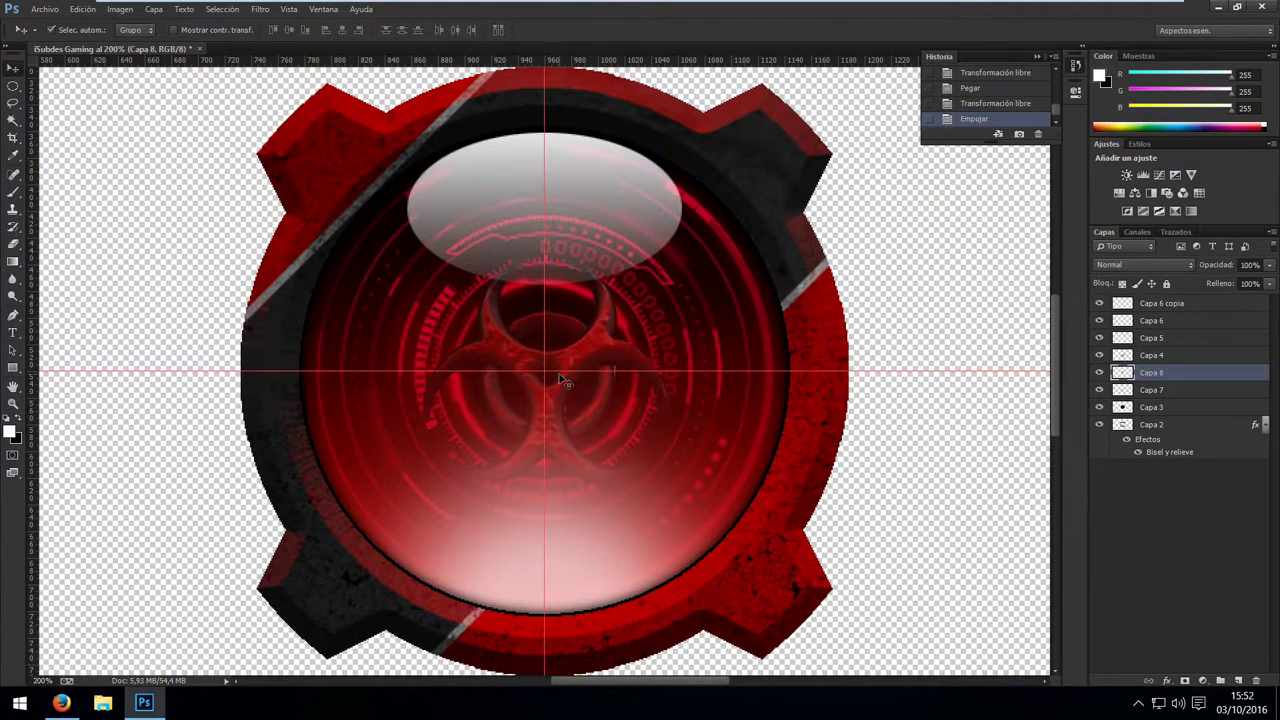
key(Up)
key(Up)
key(Up)
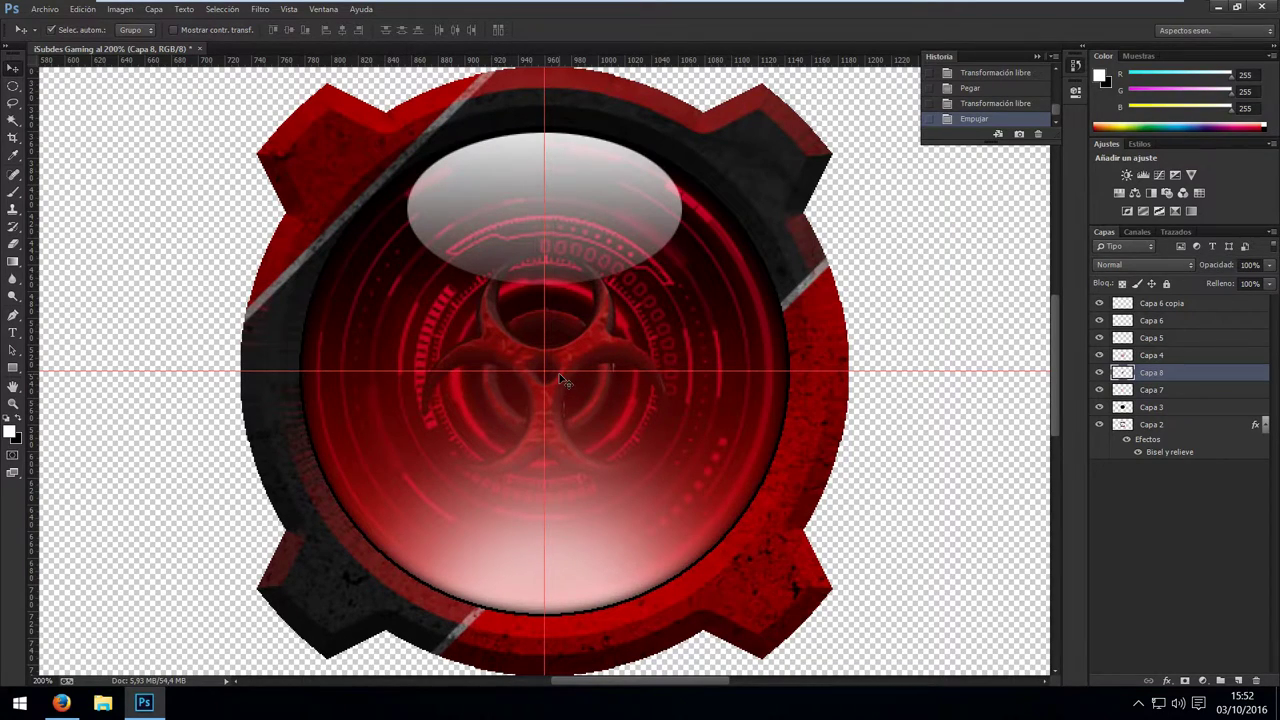
Review the whole logo, then select the gear ring layer Capa 2.
key(ctrl+minus)
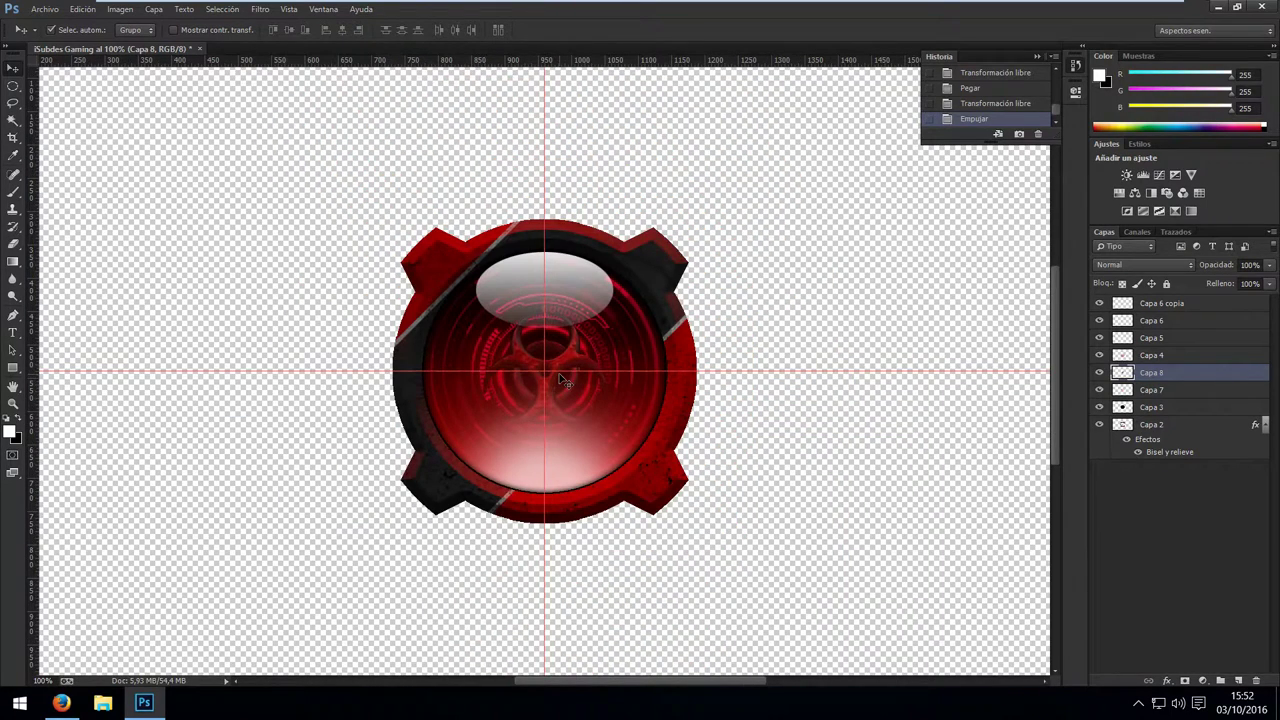
key(ctrl+plus)
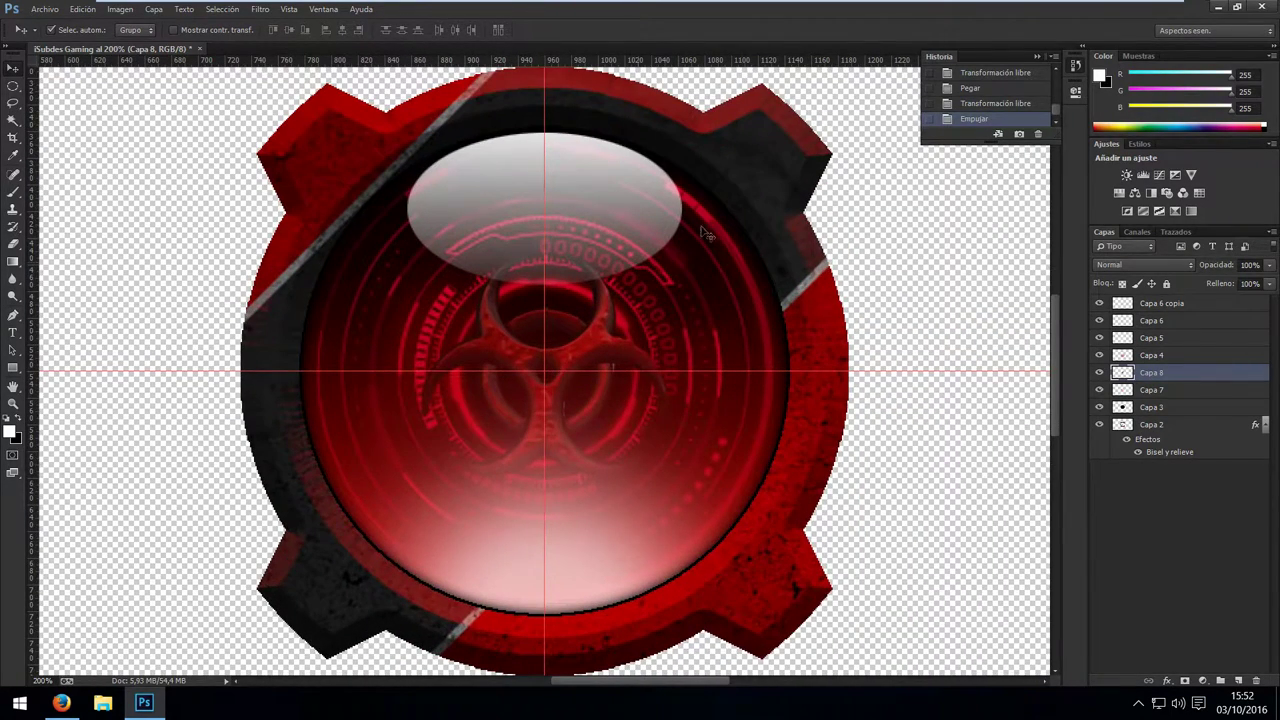
click(1170, 428)
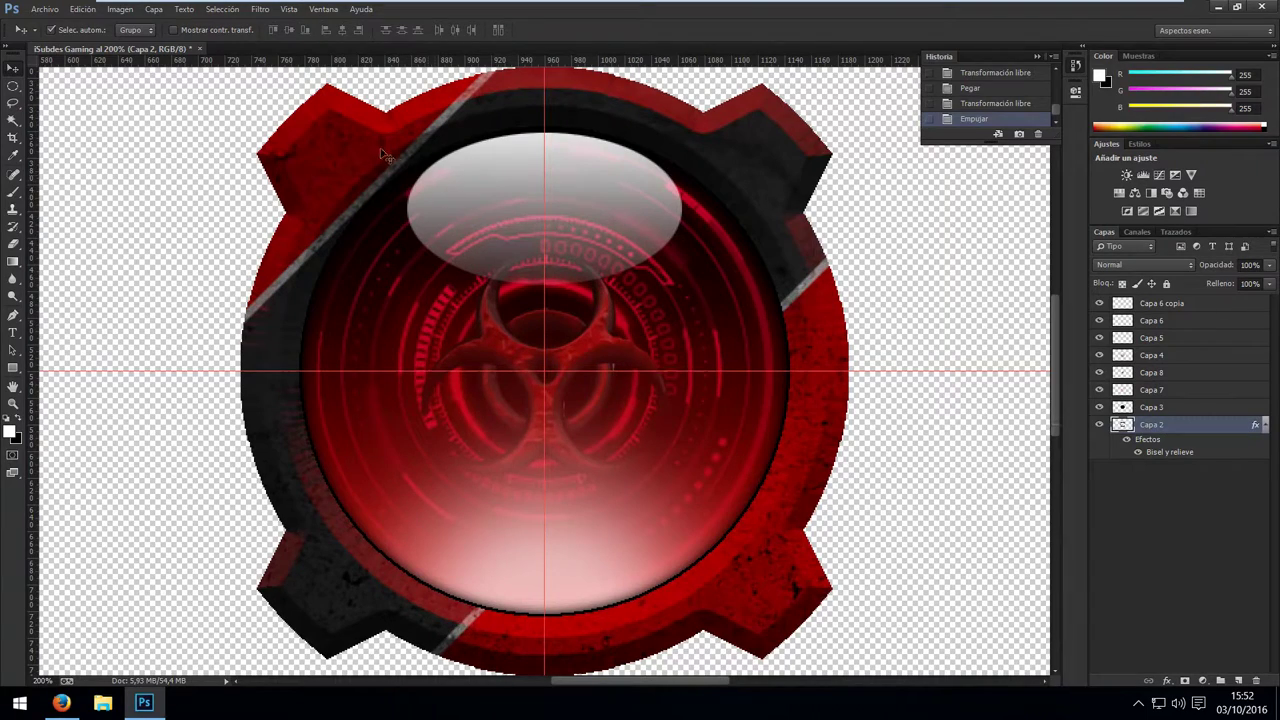
key(m)
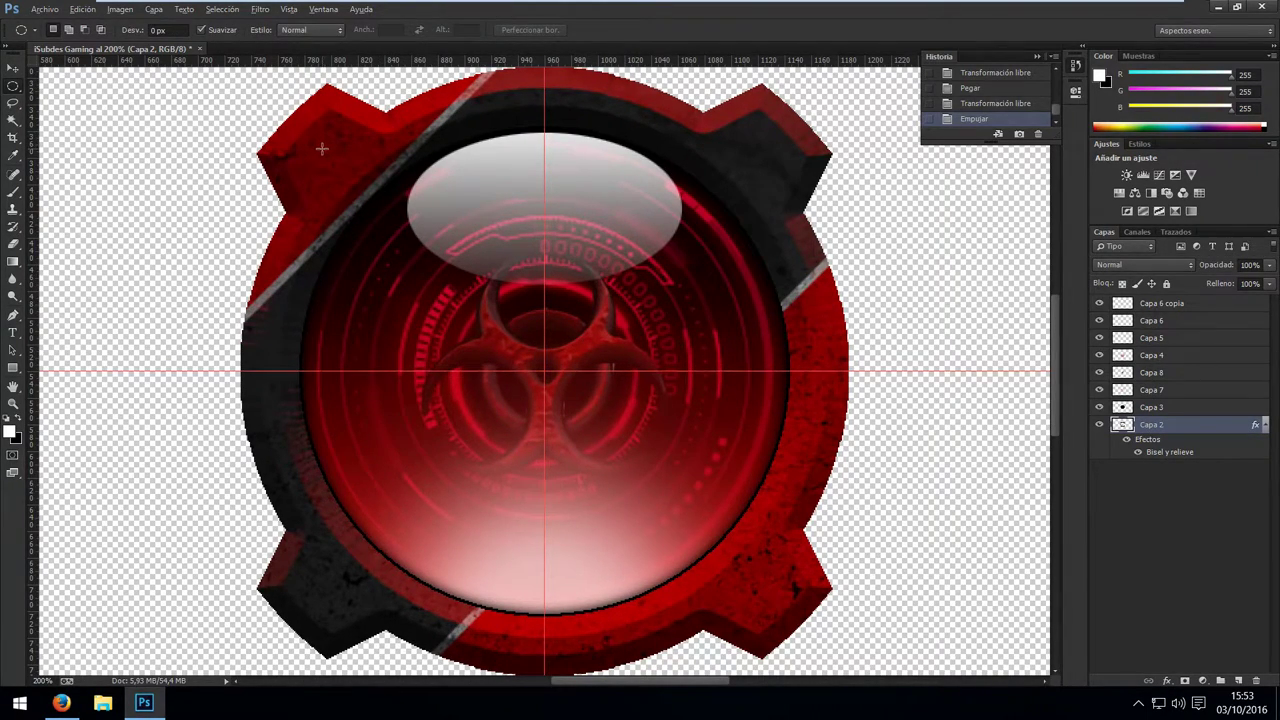
Punch a small round hole through the ring's upper-left corner tab.
drag(319, 148, 332, 156)
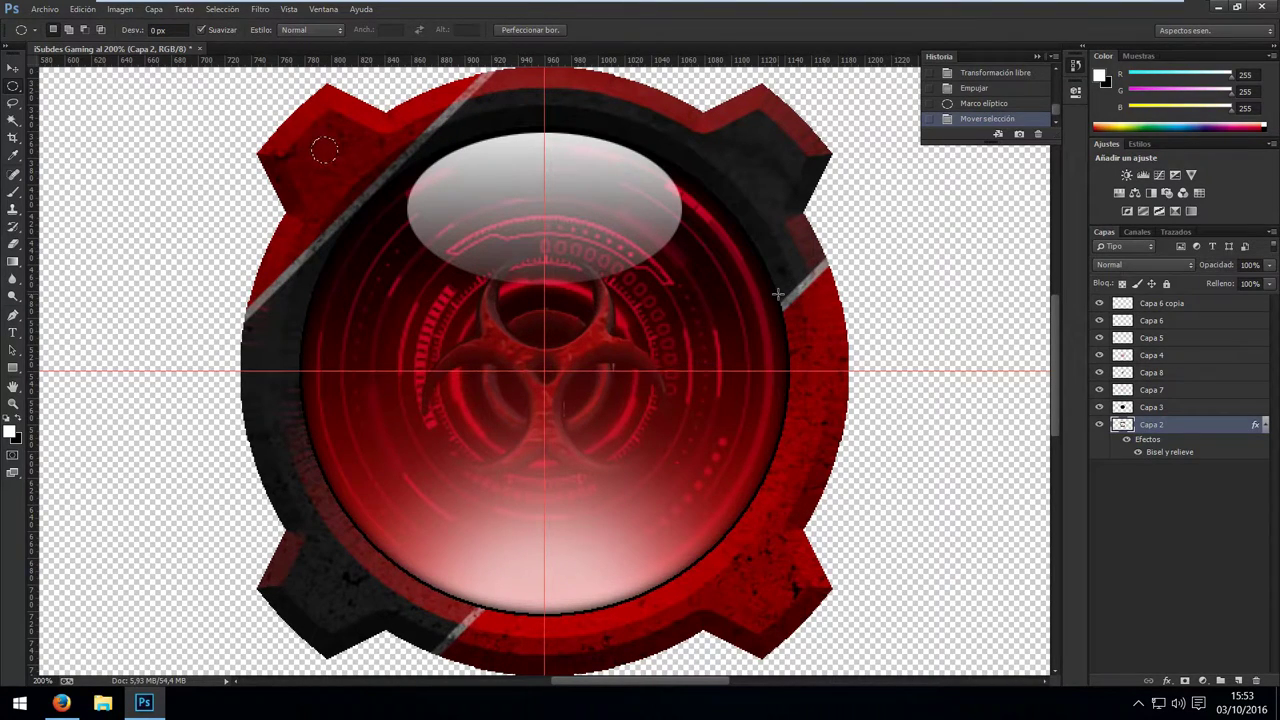
key(Delete)
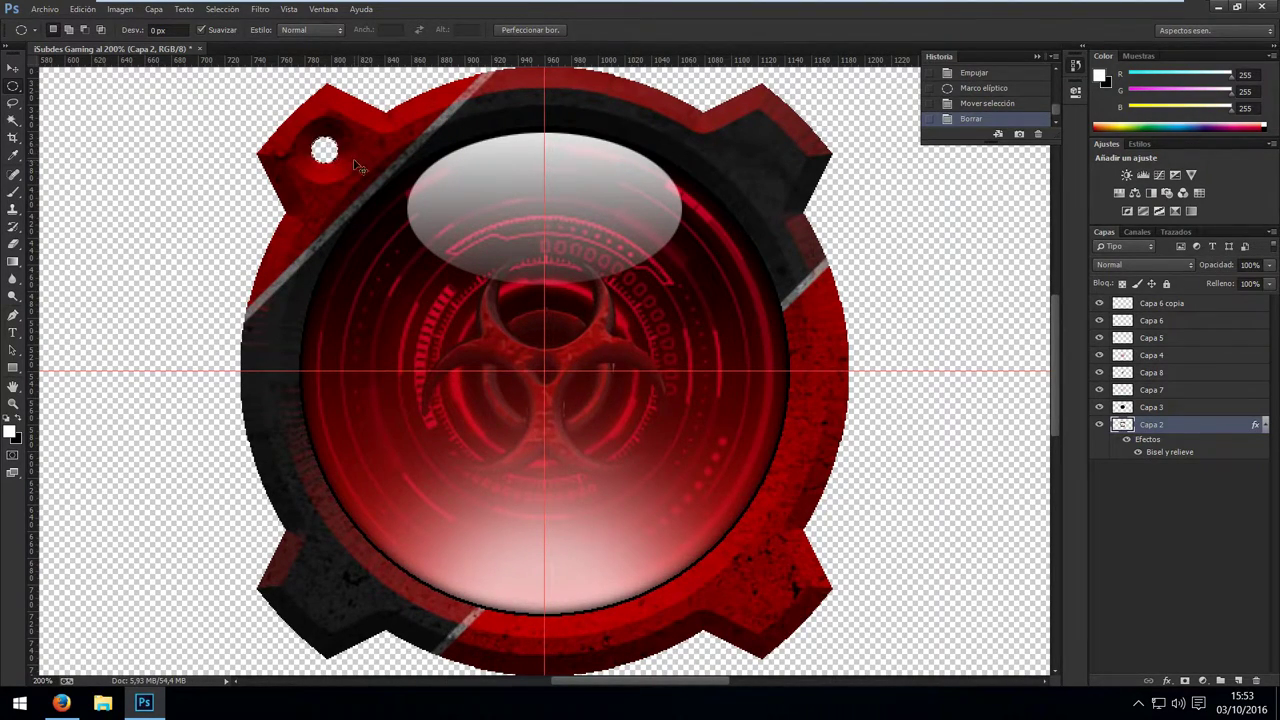
key(ctrl+z)
drag(336, 158, 340, 162)
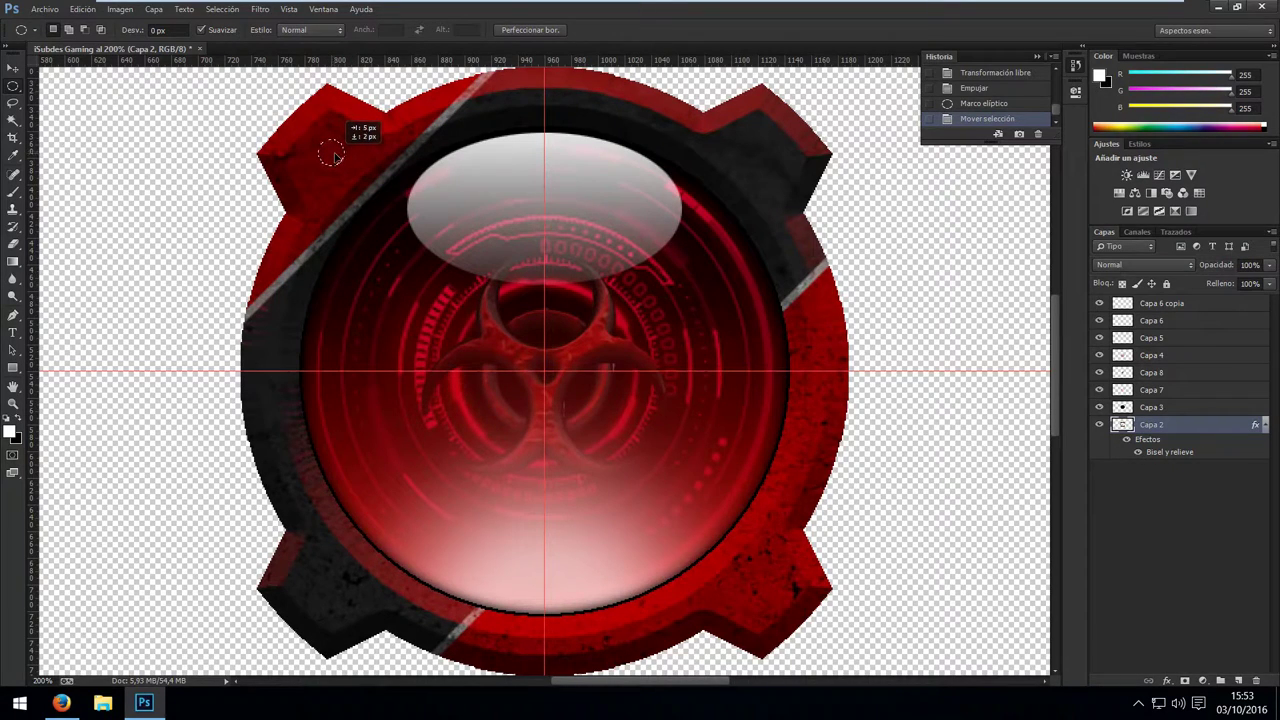
key(Delete)
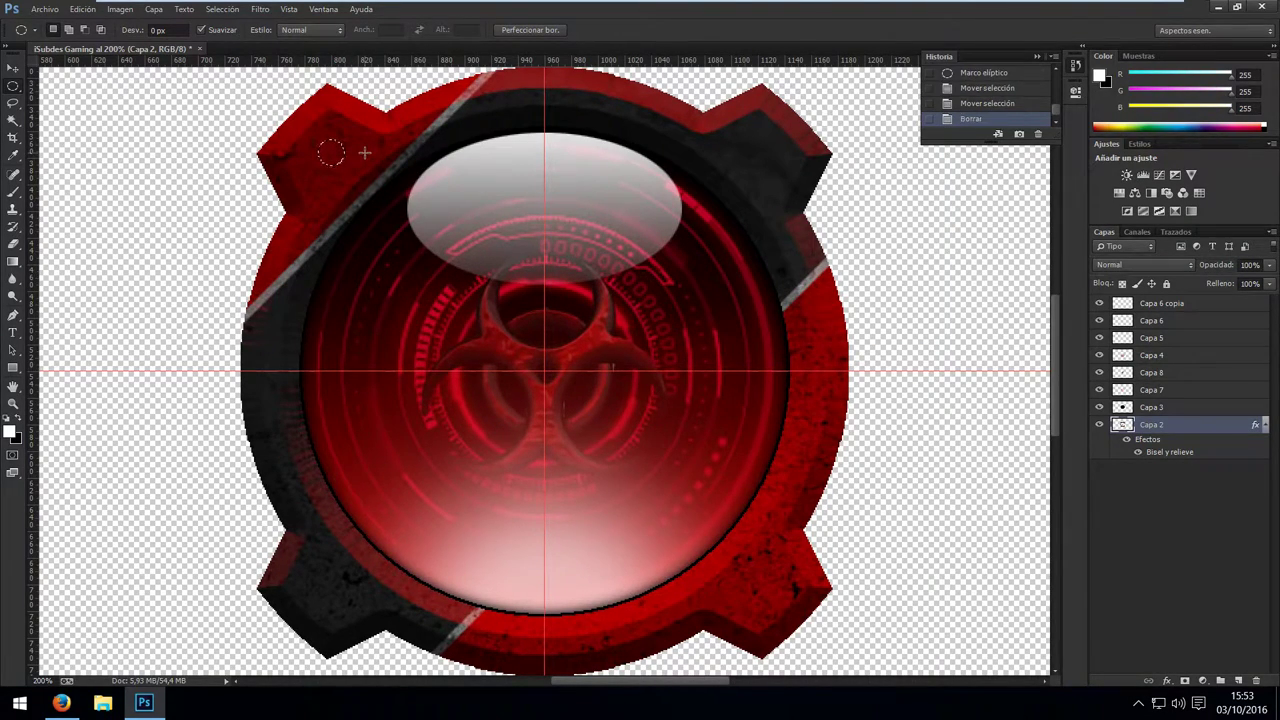
Punch holes through the remaining corner tabs, deselect, and bring up the Open dialog.
drag(331, 158, 760, 160)
key(Delete)
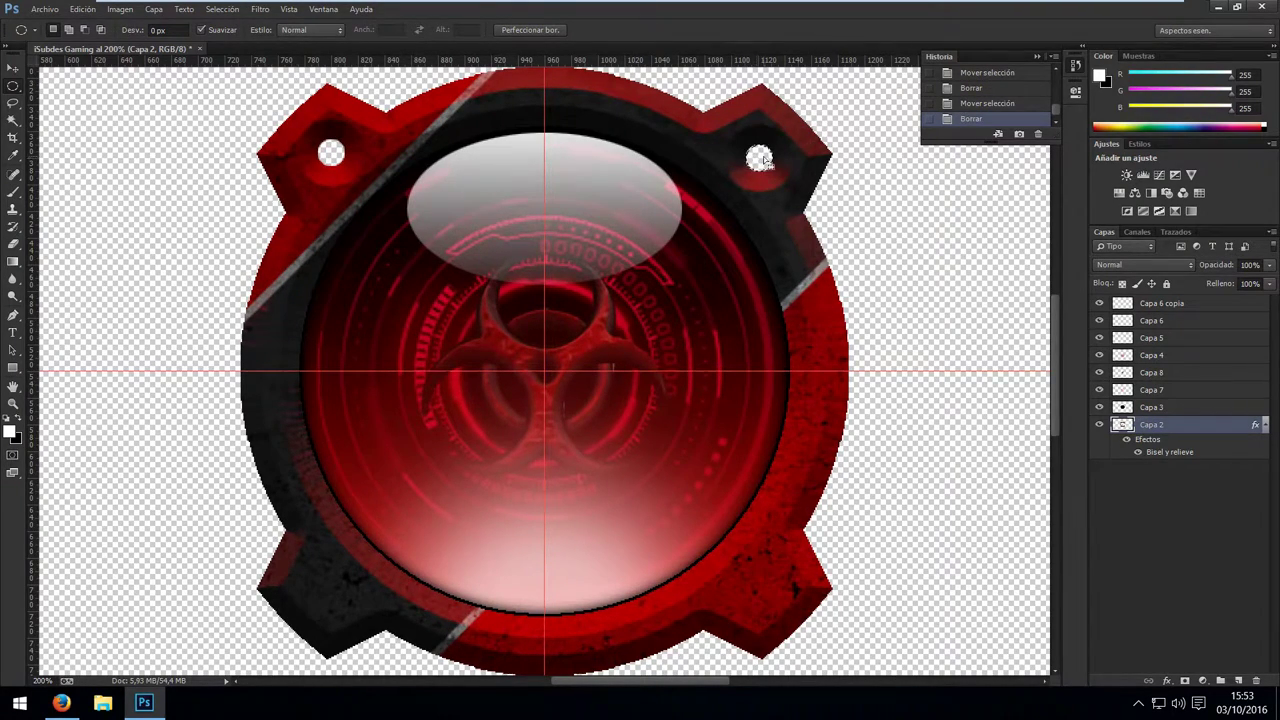
key(ctrl+z)
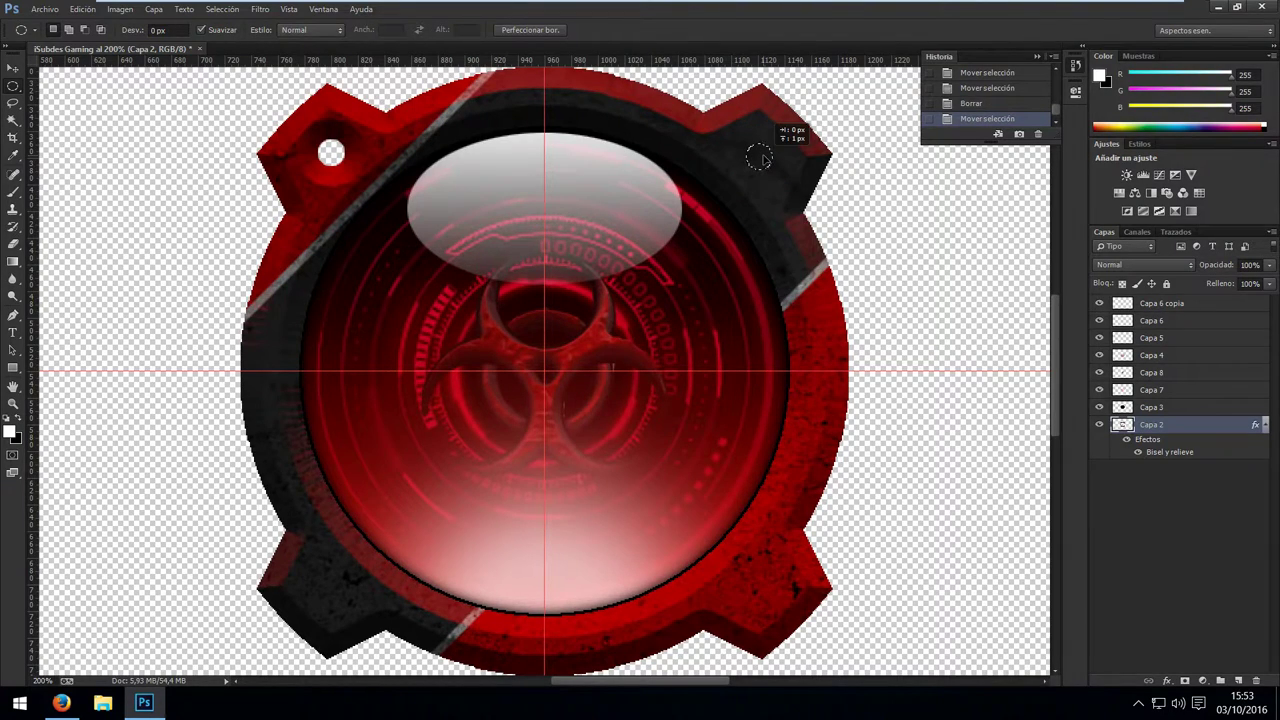
key(Delete)
mouse_move(760, 157)
mouse_down()
mouse_move(766, 591)
mouse_move(296, 608)
mouse_up()
key(Delete)
key(Delete)
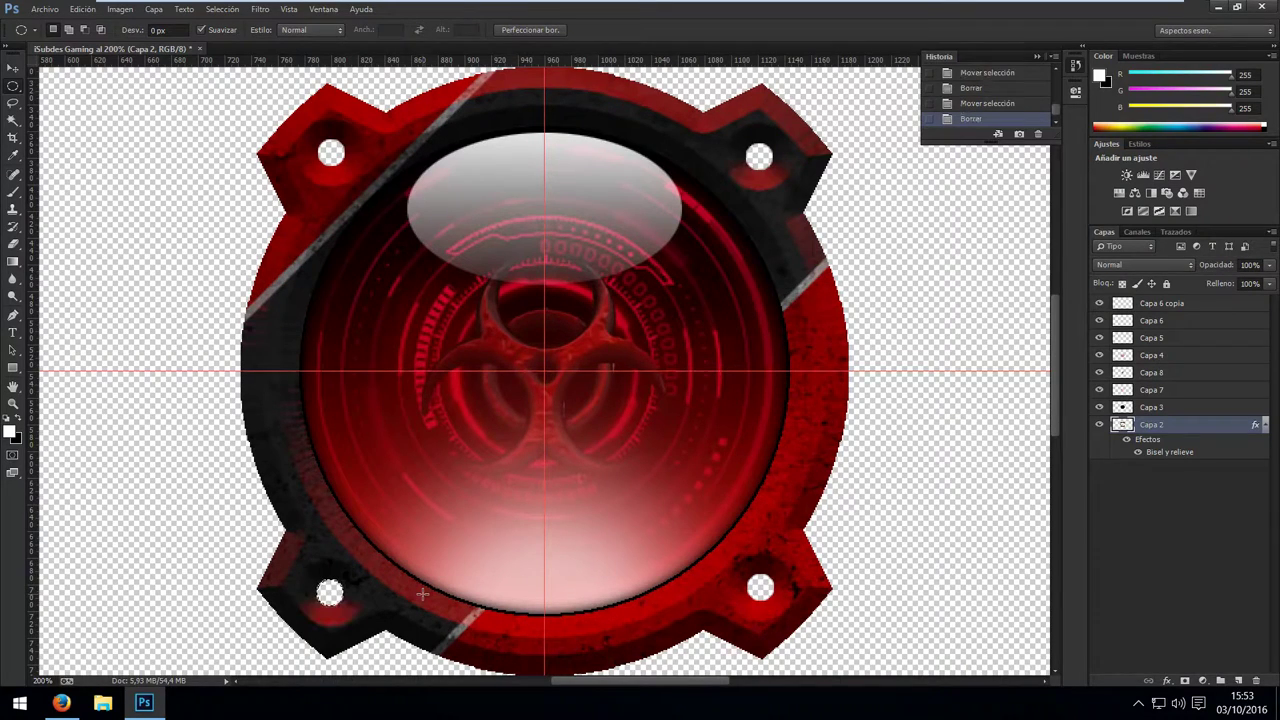
key(ctrl+d)
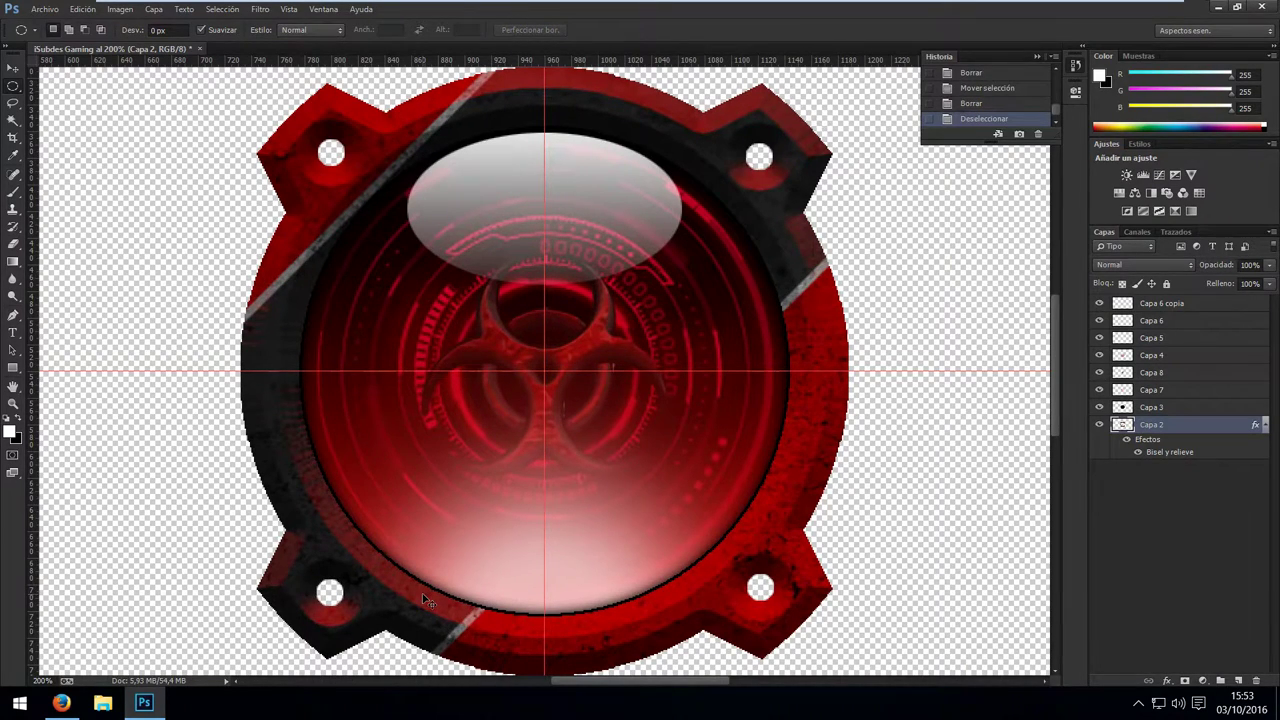
key(ctrl+o)
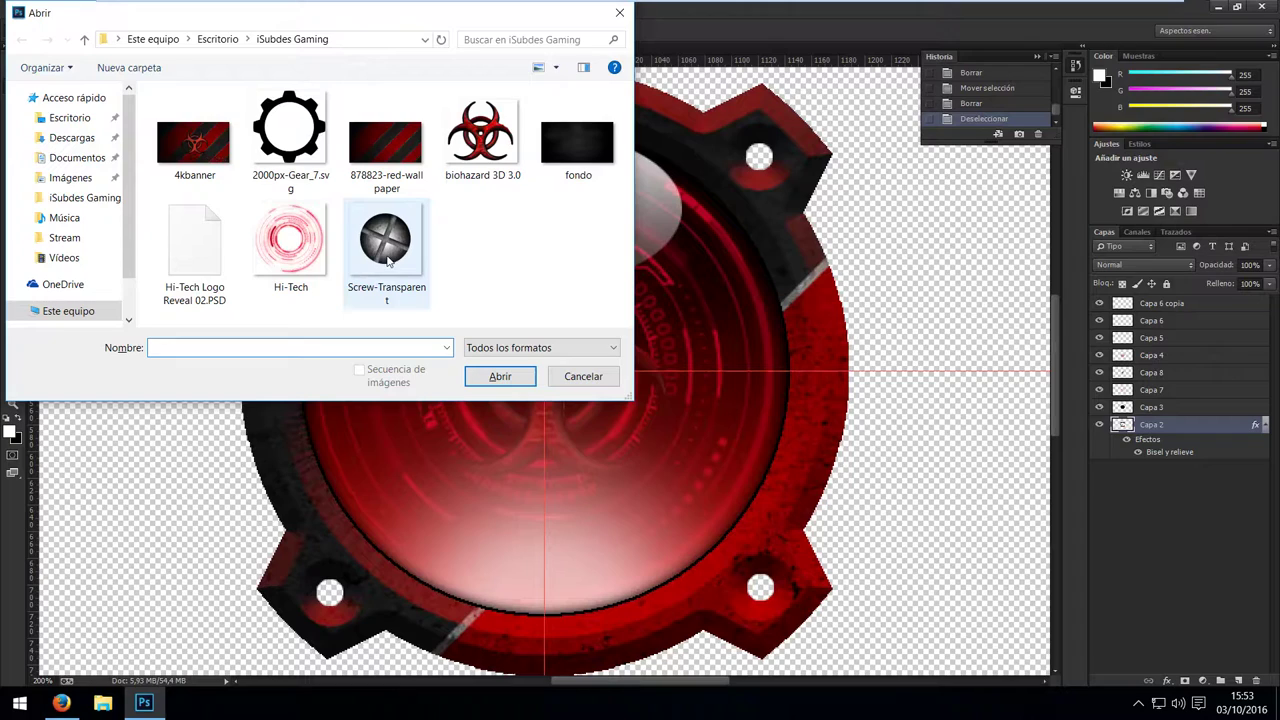
Copy the screw from Screw-Transparent.png into the logo as the top layer, Capa 9.
double_click(388, 258)
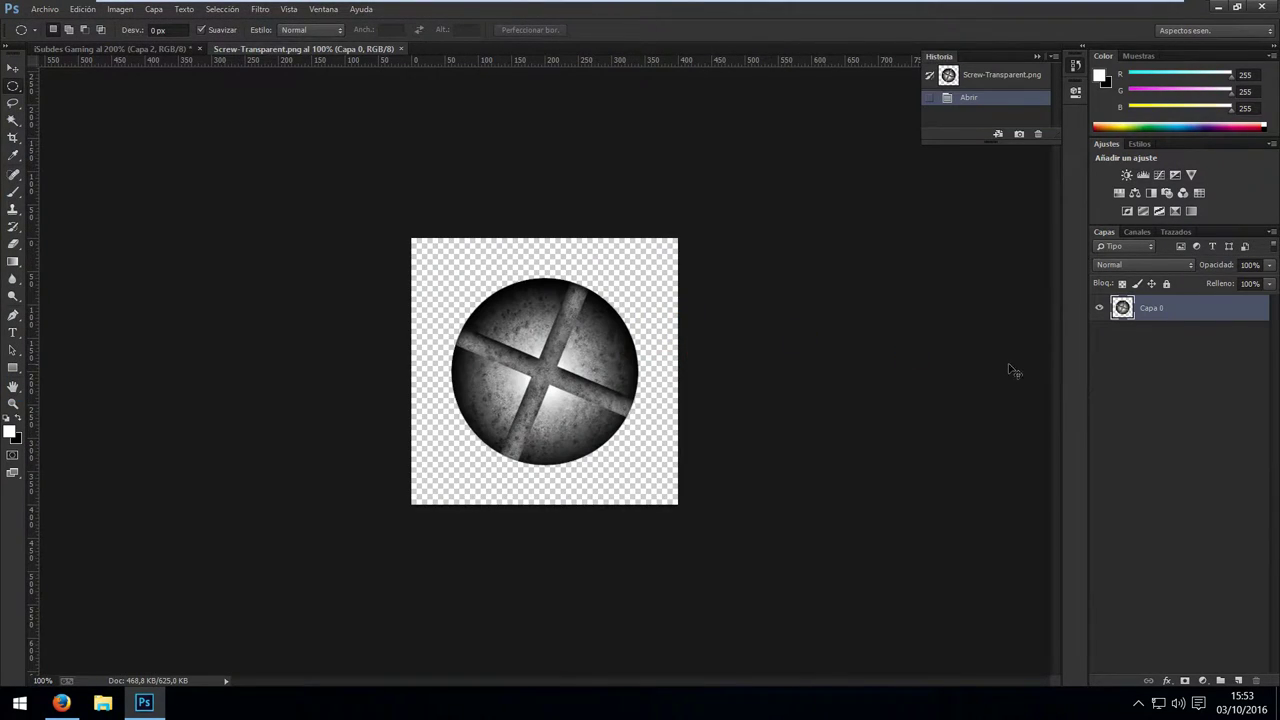
key(w)
click(507, 266)
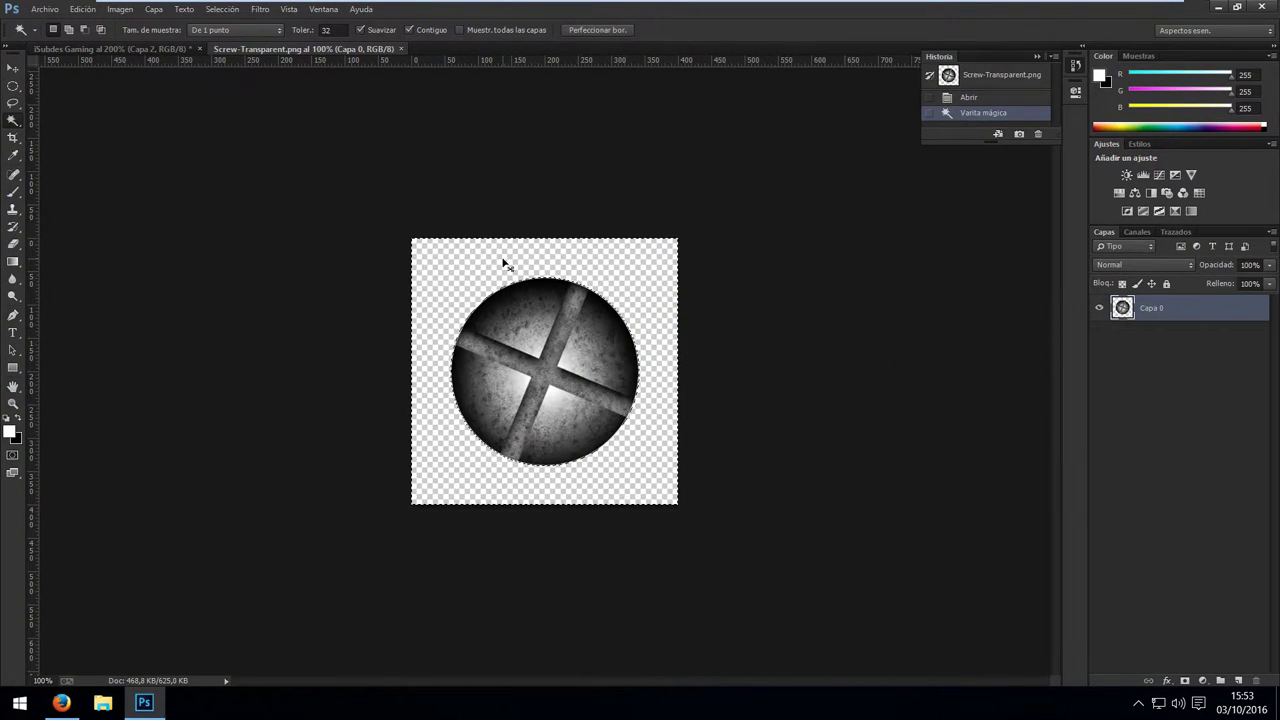
key(ctrl+shift+i)
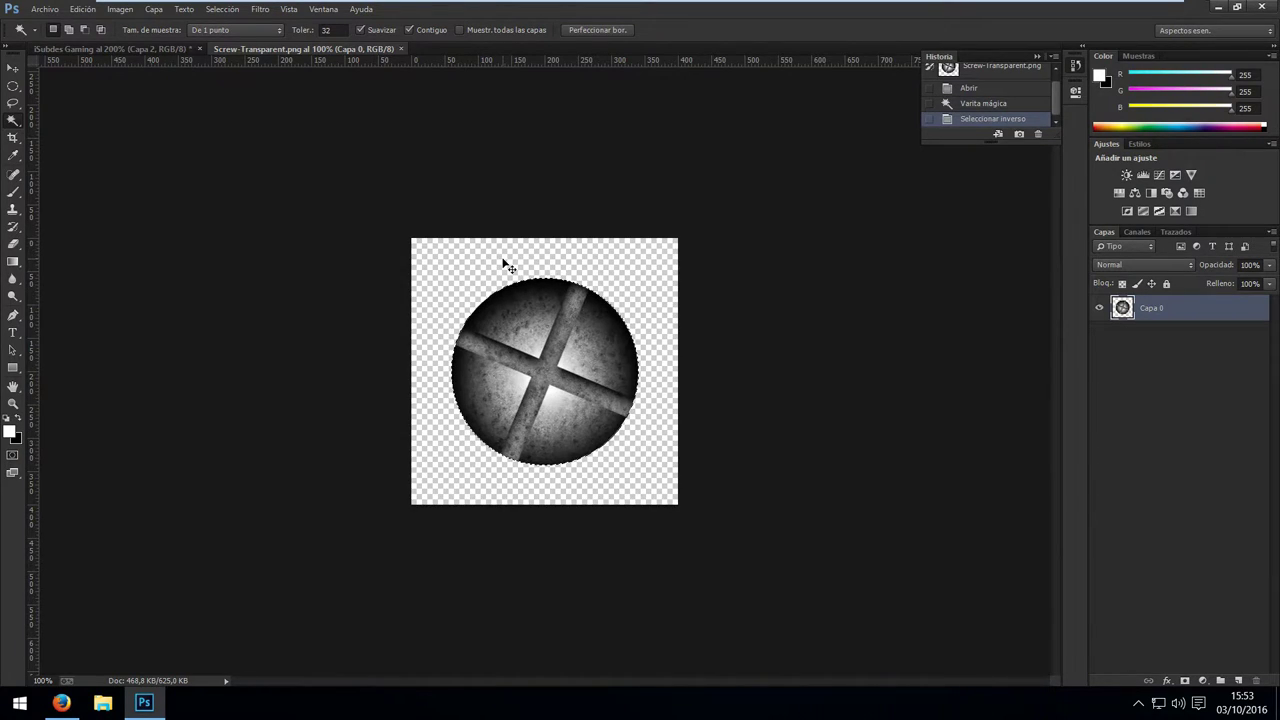
key(ctrl+w)
key(ctrl+v)
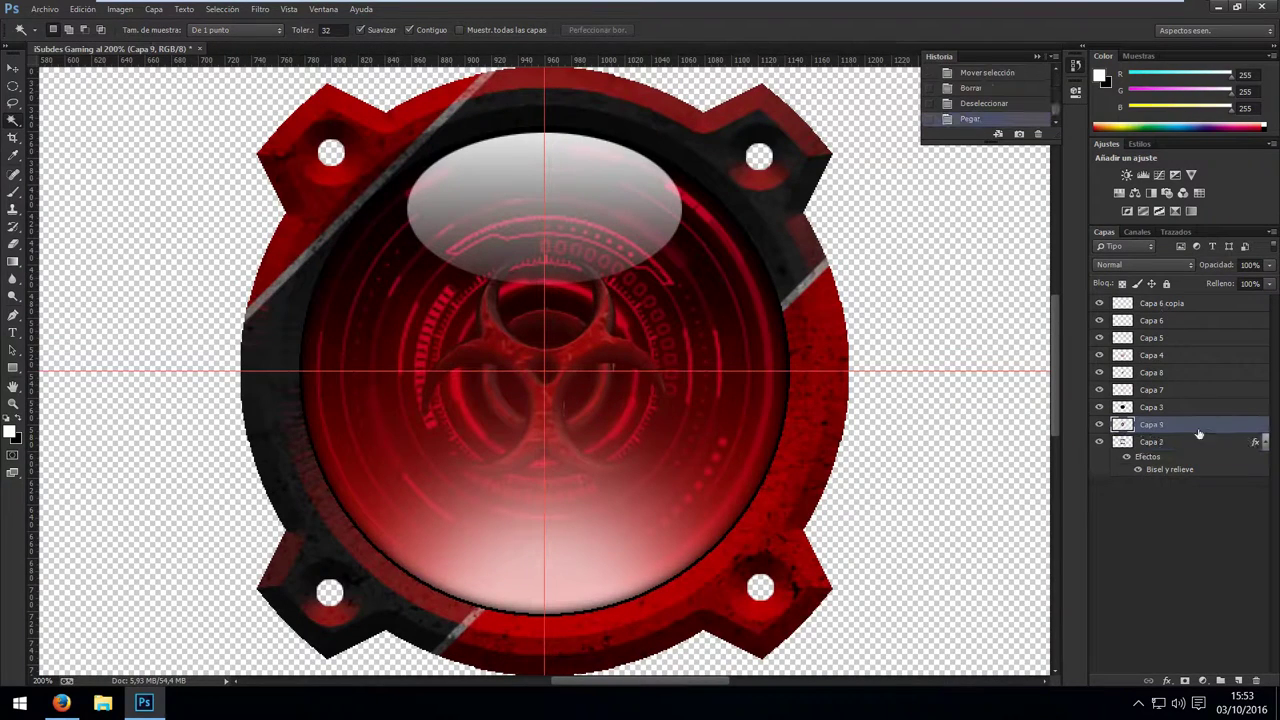
drag(1165, 430, 1165, 299)
Shrink the screw to about 9.5% over the upper-left tab hole.
key(ctrl+t)
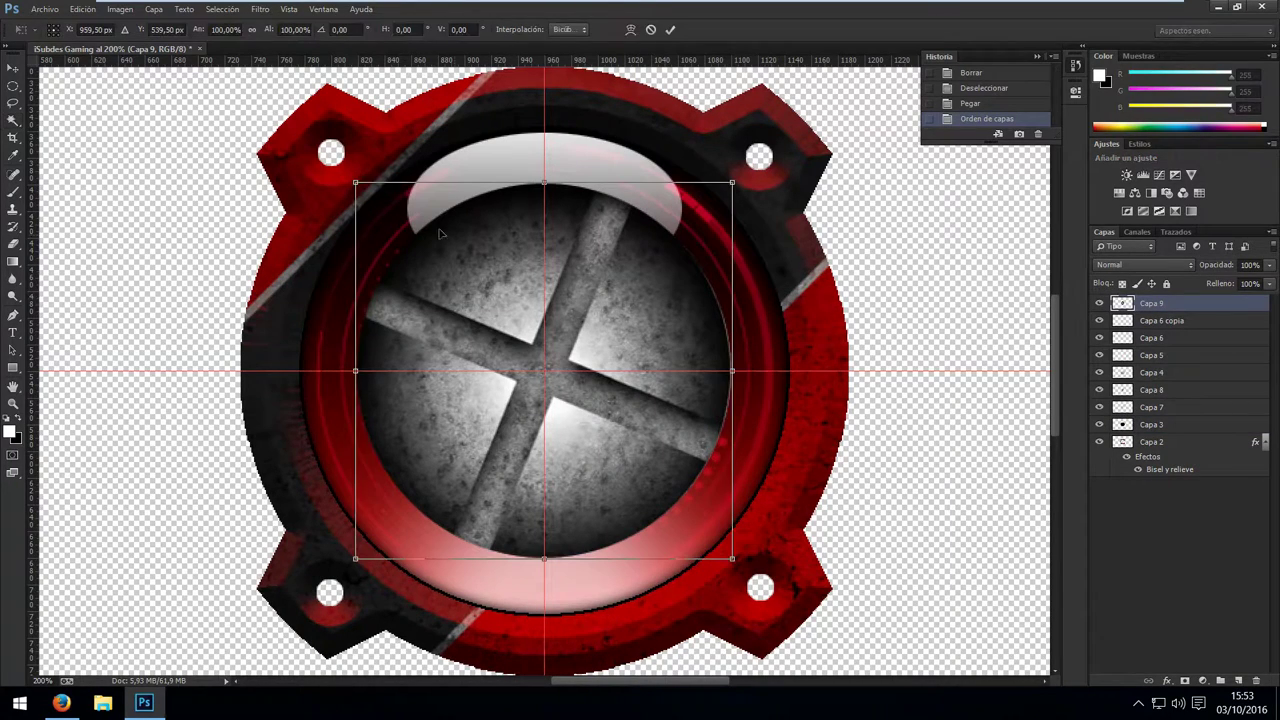
drag(355, 183, 491, 341)
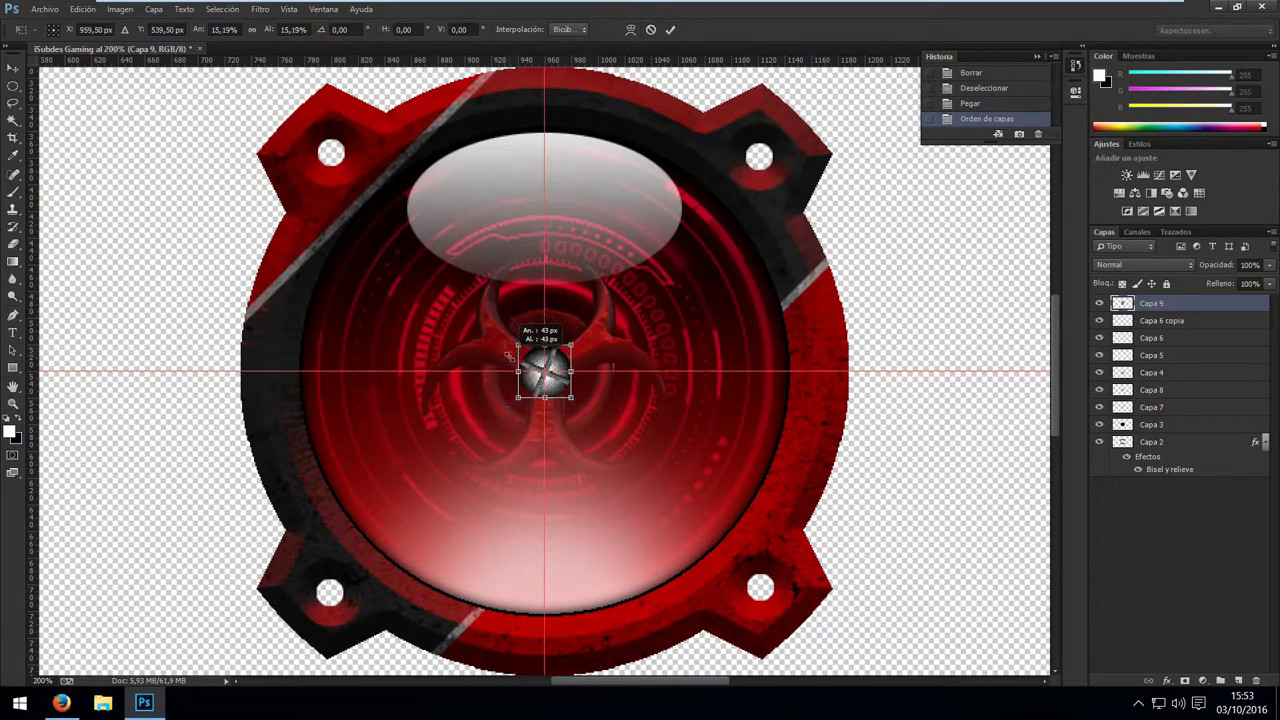
mouse_move(491, 341)
mouse_down()
mouse_move(516, 345)
mouse_move(333, 143)
mouse_up()
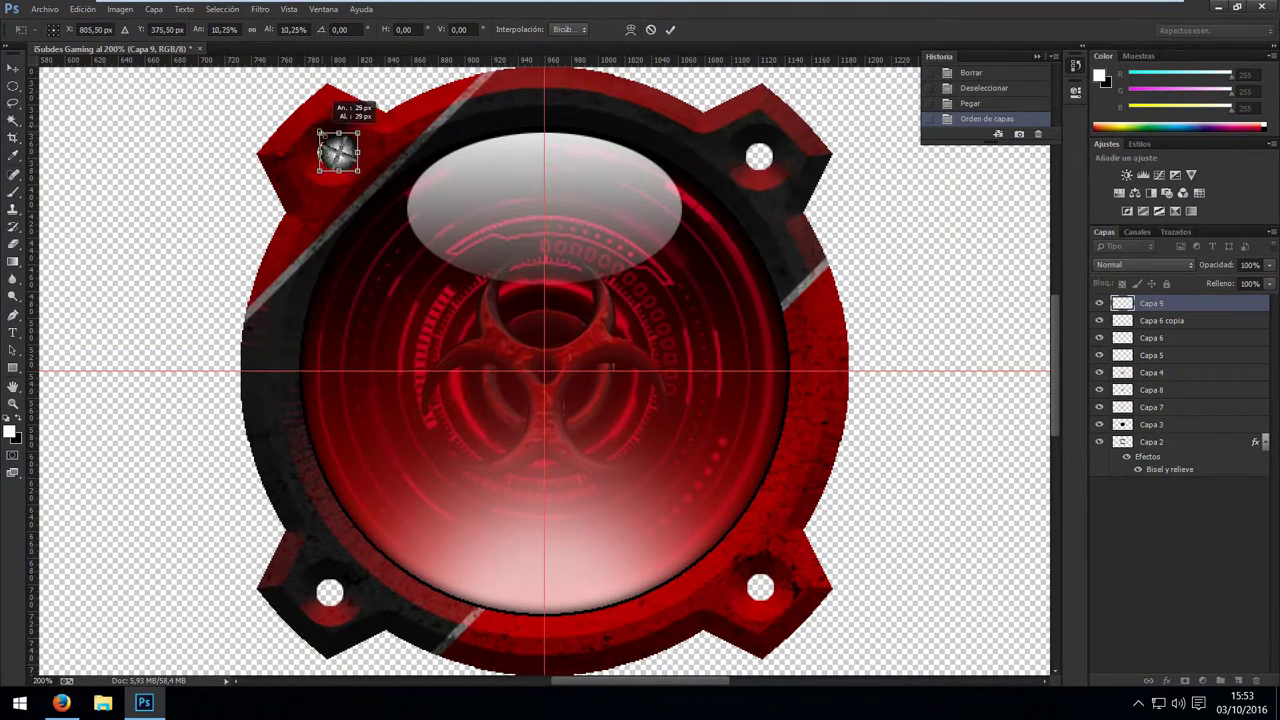
drag(365, 178, 345, 165)
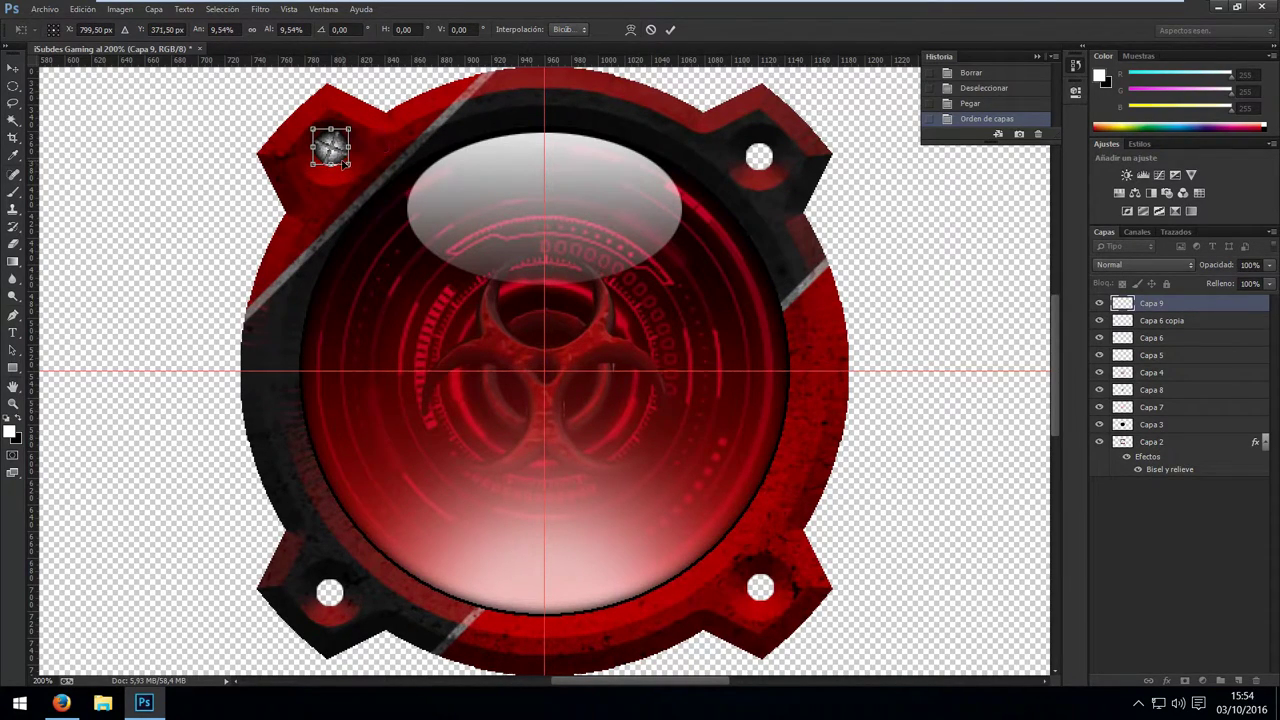
Apply the screw resize, seat it in the upper-left hole, and duplicate a copy into the top-right hole.
key(Return)
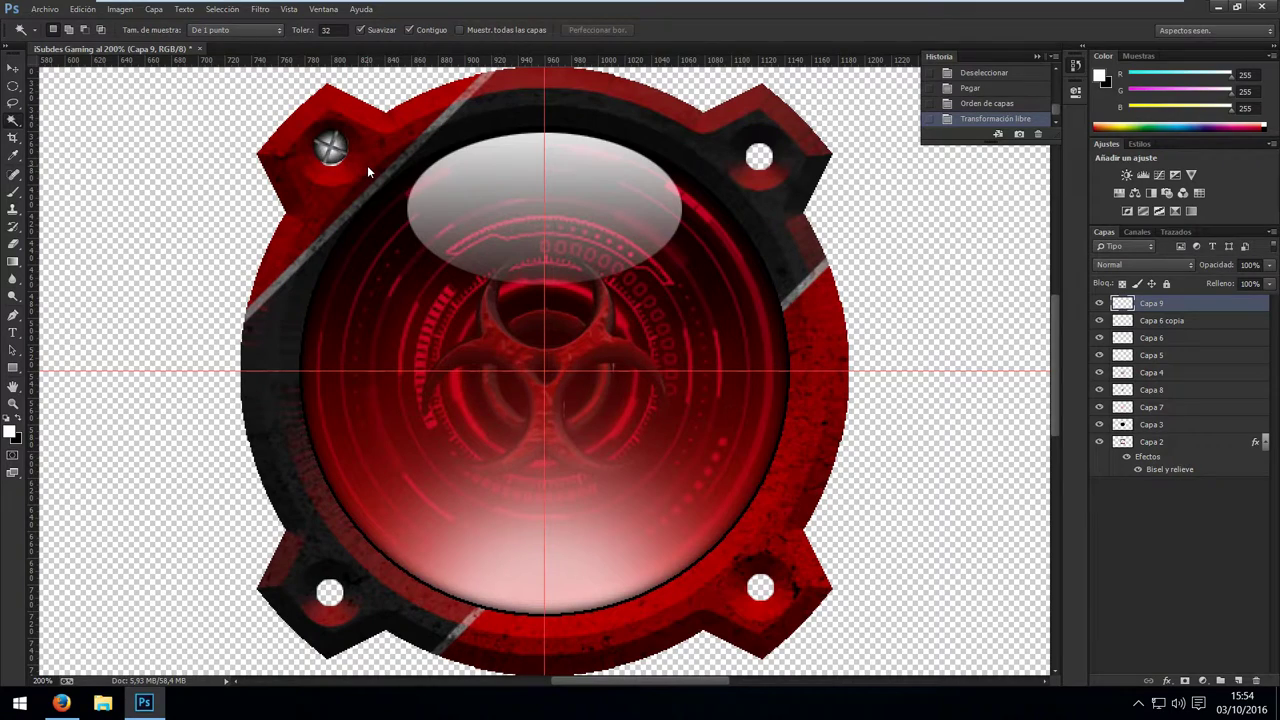
key(Right)
key(Down)
key(Down)
key(Right)
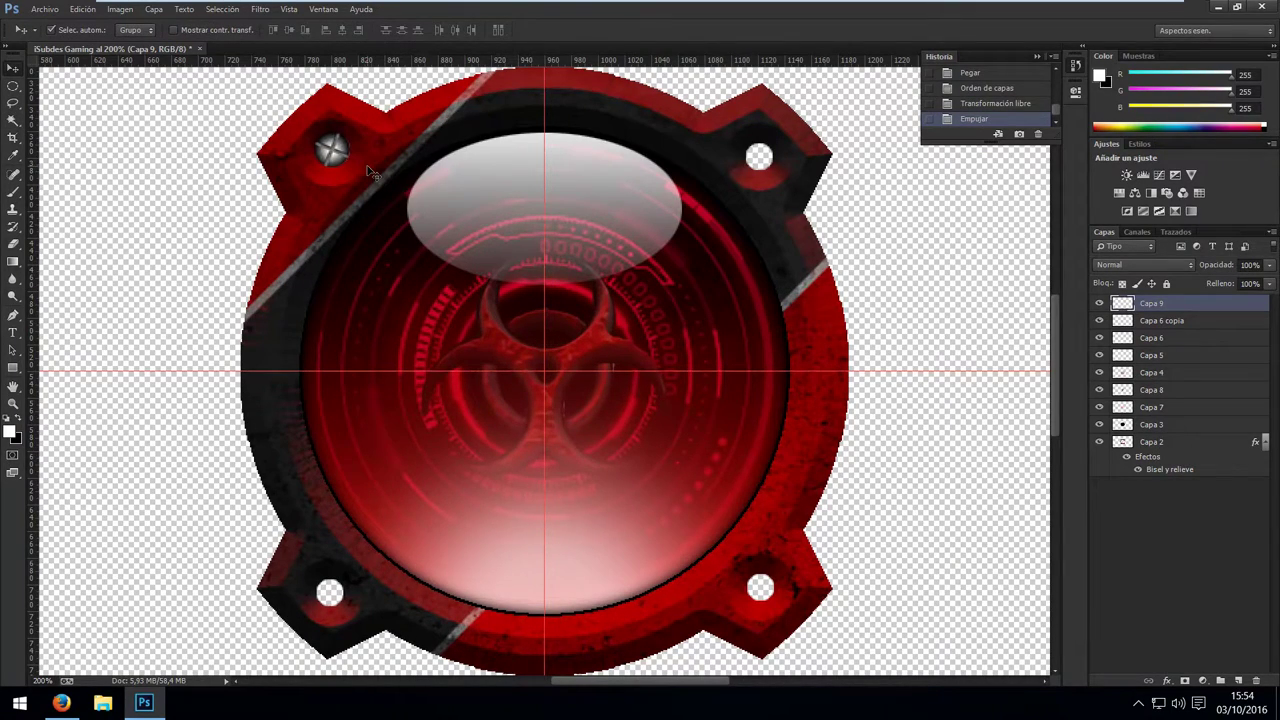
key(alt+shift+Right)
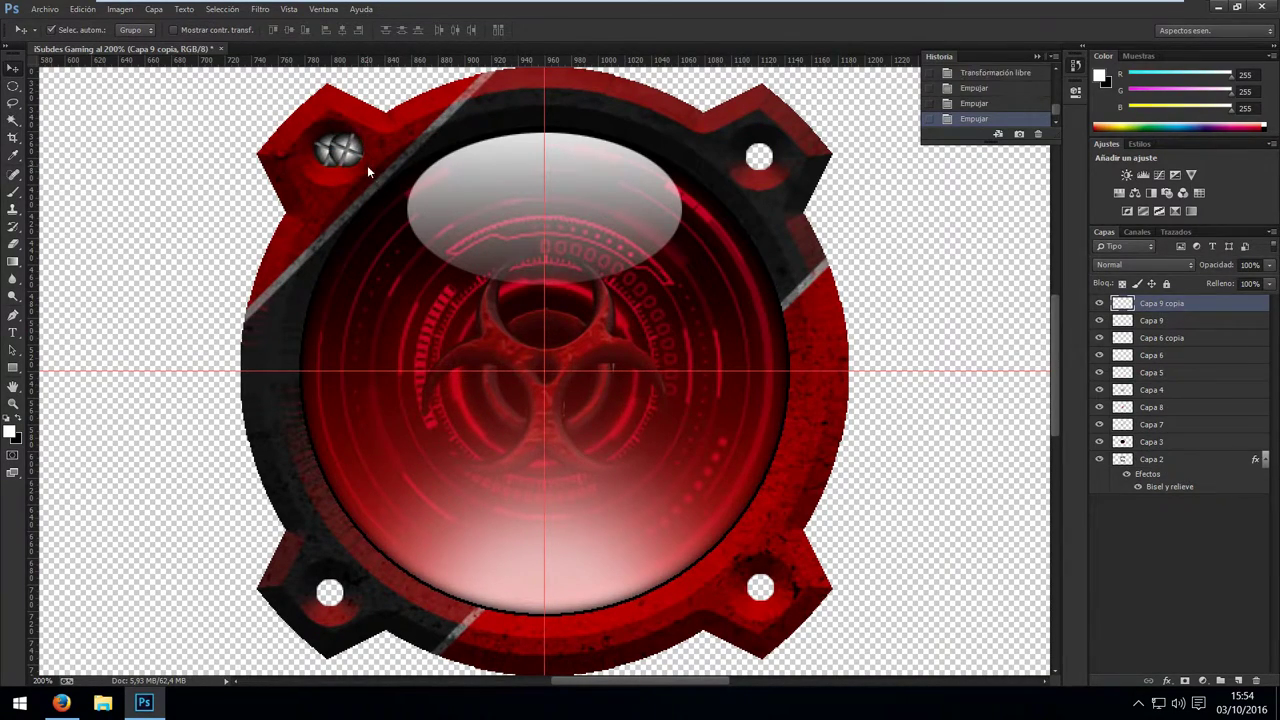
key(shift+Right)
key(shift+Right)
key(shift+Right)
key(shift+Right)
key(shift+Right)
key(shift+Right)
key(shift+Right)
key(shift+Right)
key(shift+Right)
key(shift+Right)
key(shift+Right)
key(shift+Right)
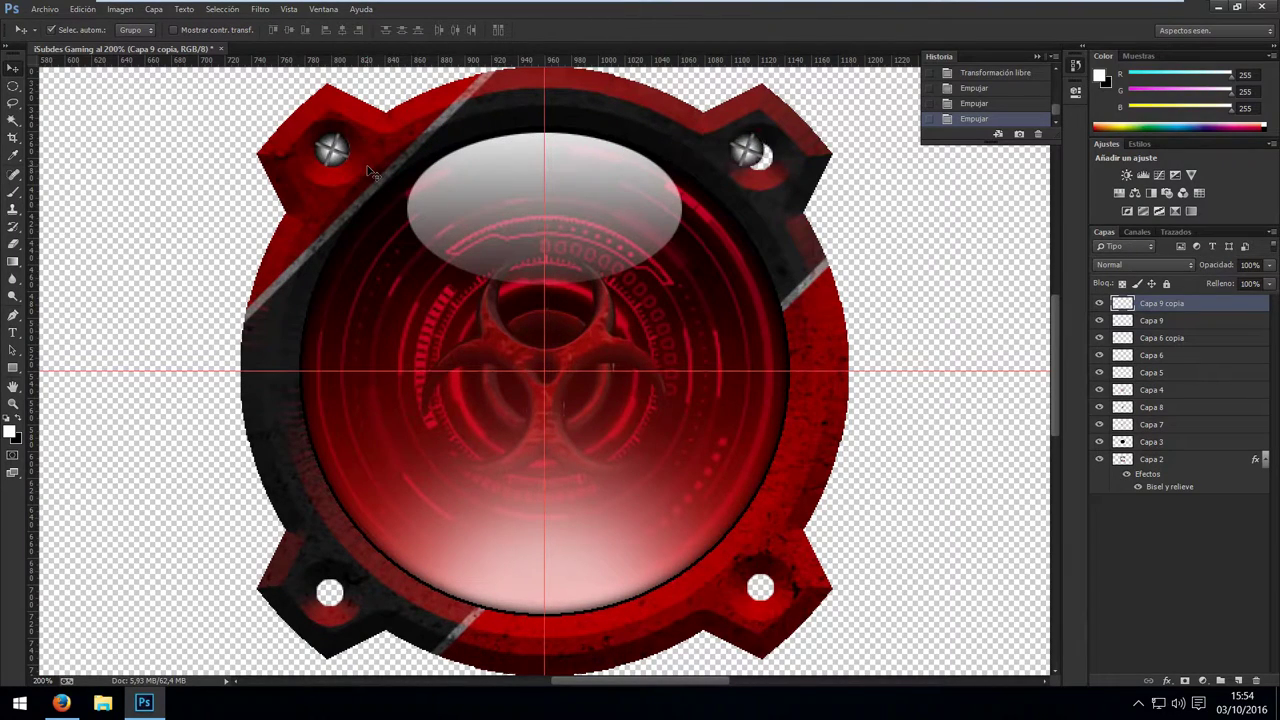
key(shift+Right)
Duplicate the top-right screw down into the bottom-right hole.
key(alt+Down)
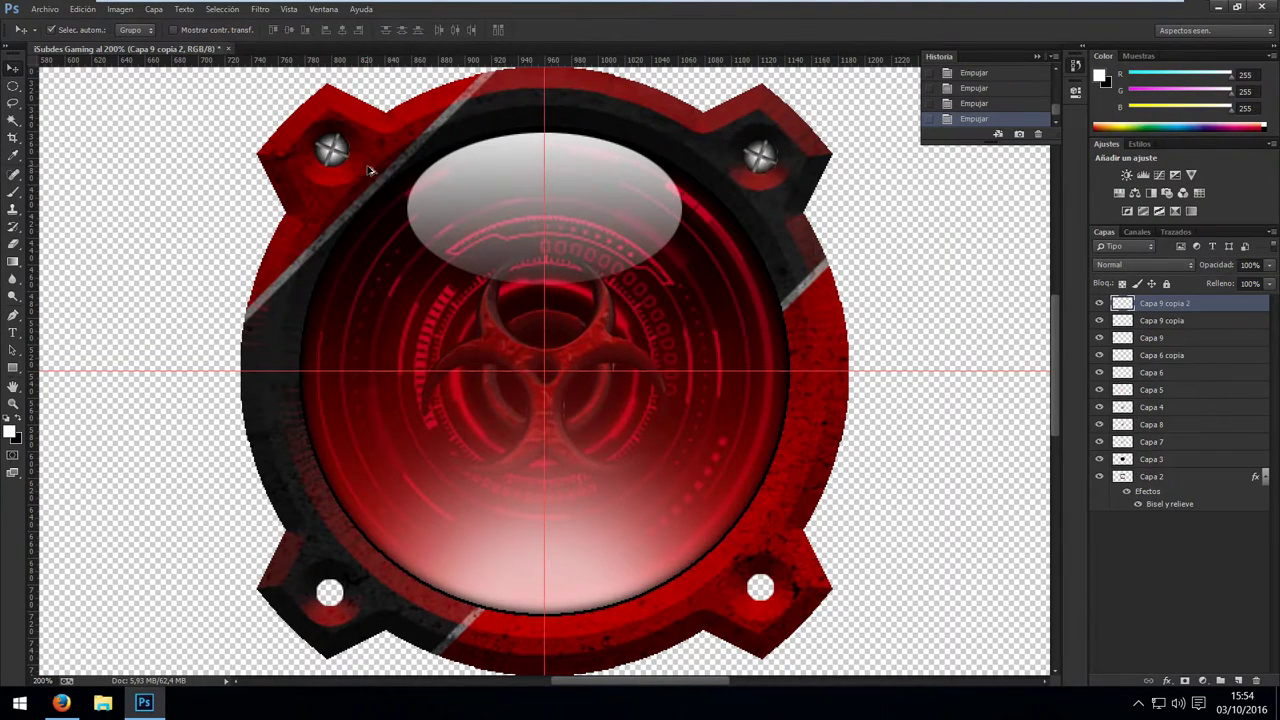
key(Down)
key(Down)
key(Down)
key(Down)
key(Down)
key(Down)
key(shift+Down)
key(shift+Down)
key(shift+Down)
key(shift+Down)
key(shift+Down)
key(shift+Down)
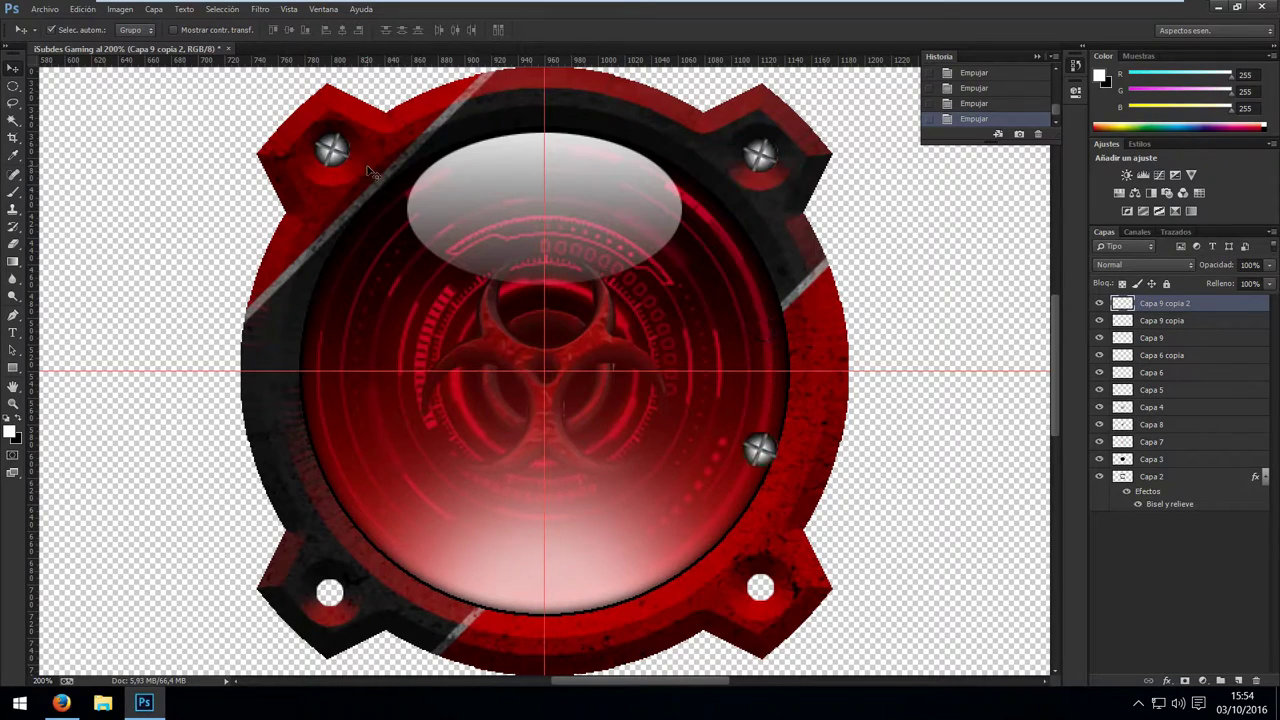
key(shift+Down)
key(shift+Down)
key(shift+Down)
key(shift+Down)
key(shift+Down)
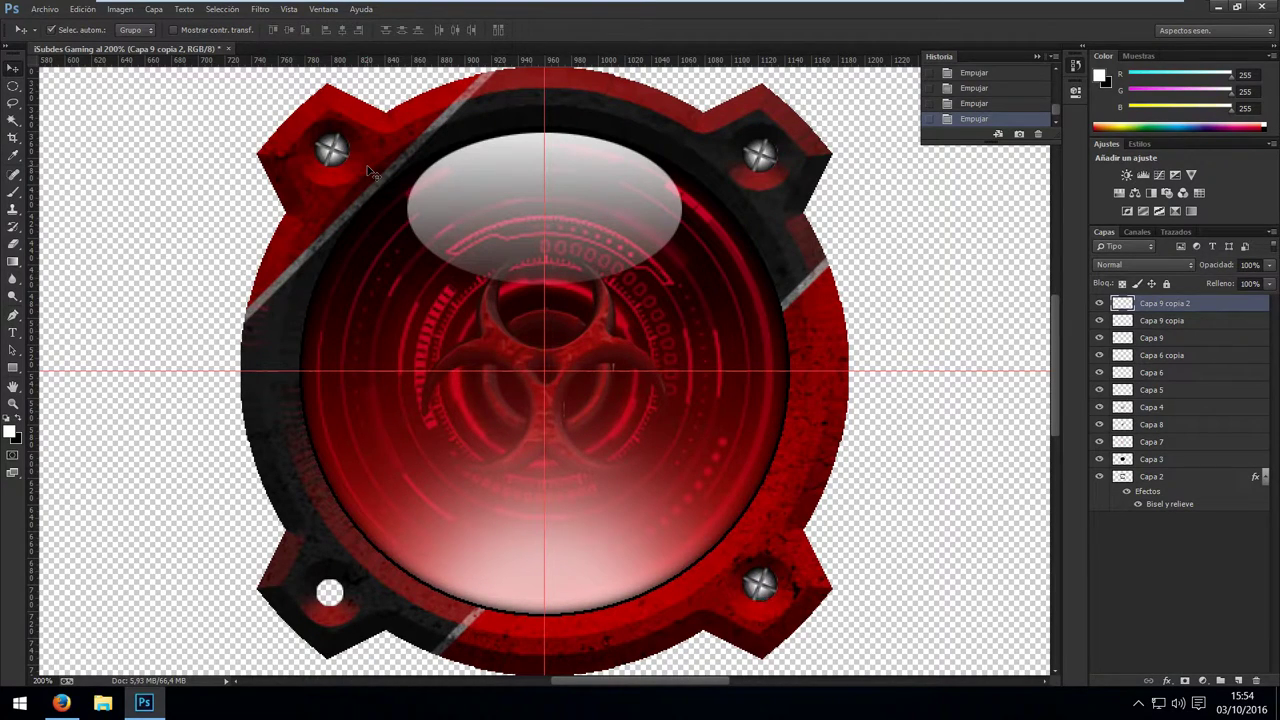
Duplicate the bottom-right screw left into the bottom-left hole and fine-tune its position.
key(alt+Left)
key(Left)
key(Left)
key(Left)
key(shift+Left)
key(shift+Left)
key(shift+Left)
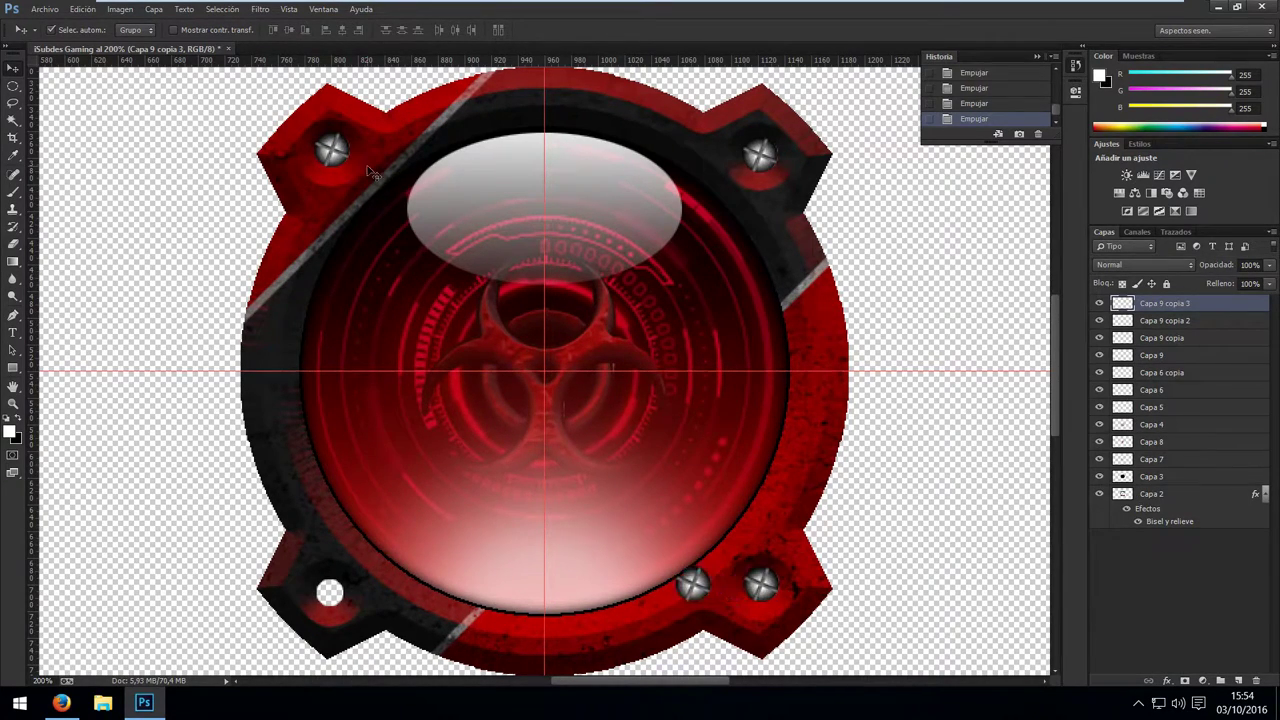
key(shift+Left)
key(shift+Left)
key(shift+Left)
key(shift+Left)
key(shift+Left)
key(shift+Left)
key(shift+Left)
key(shift+Left)
key(shift+Left)
key(Left)
key(Left)
key(Left)
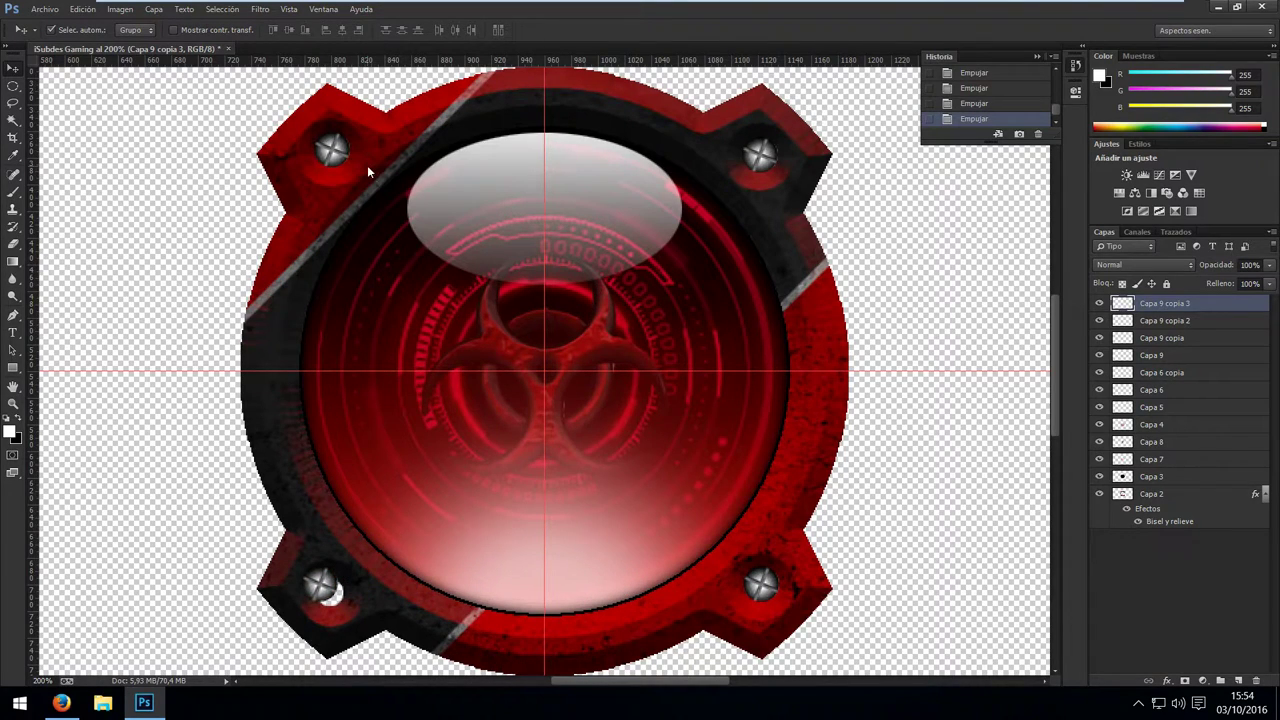
key(Left)
key(Left)
key(Down)
key(Left)
key(Down)
key(Down)
key(Down)
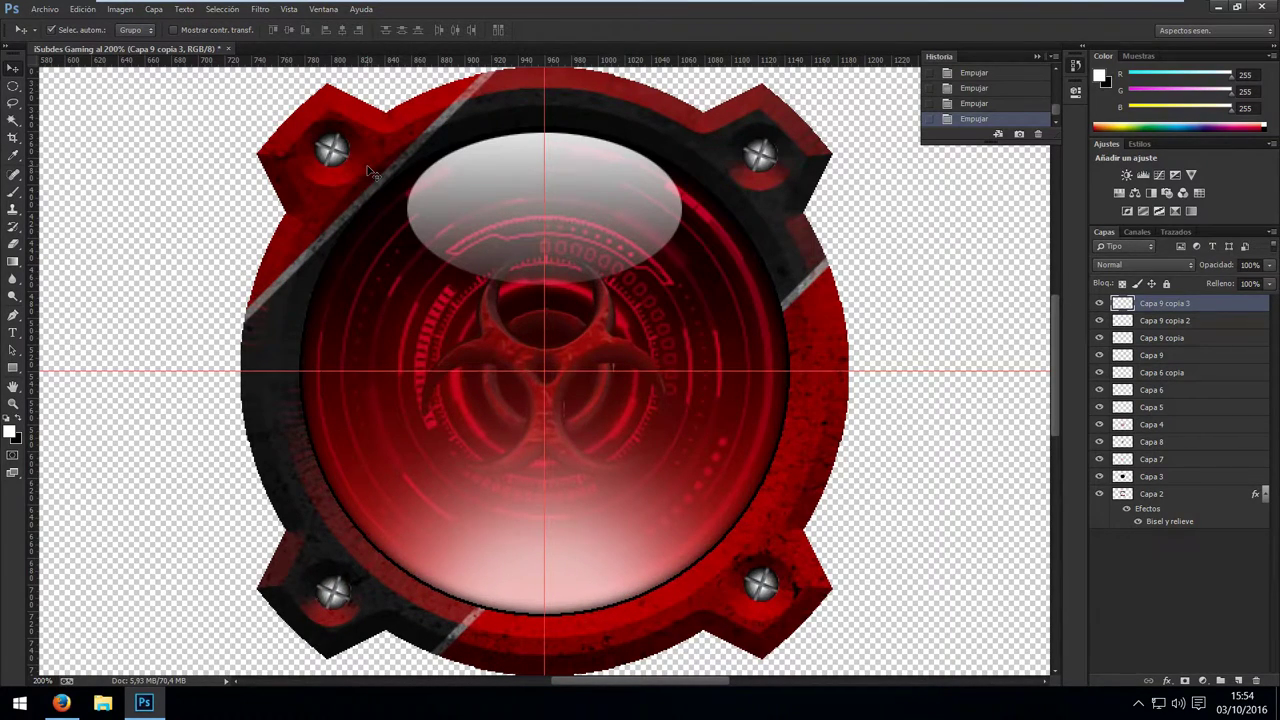
key(Down)
Rotate the bottom-left, bottom-right (about 25°) and top-right screws to different angles, then zoom out.
key(ctrl+t)
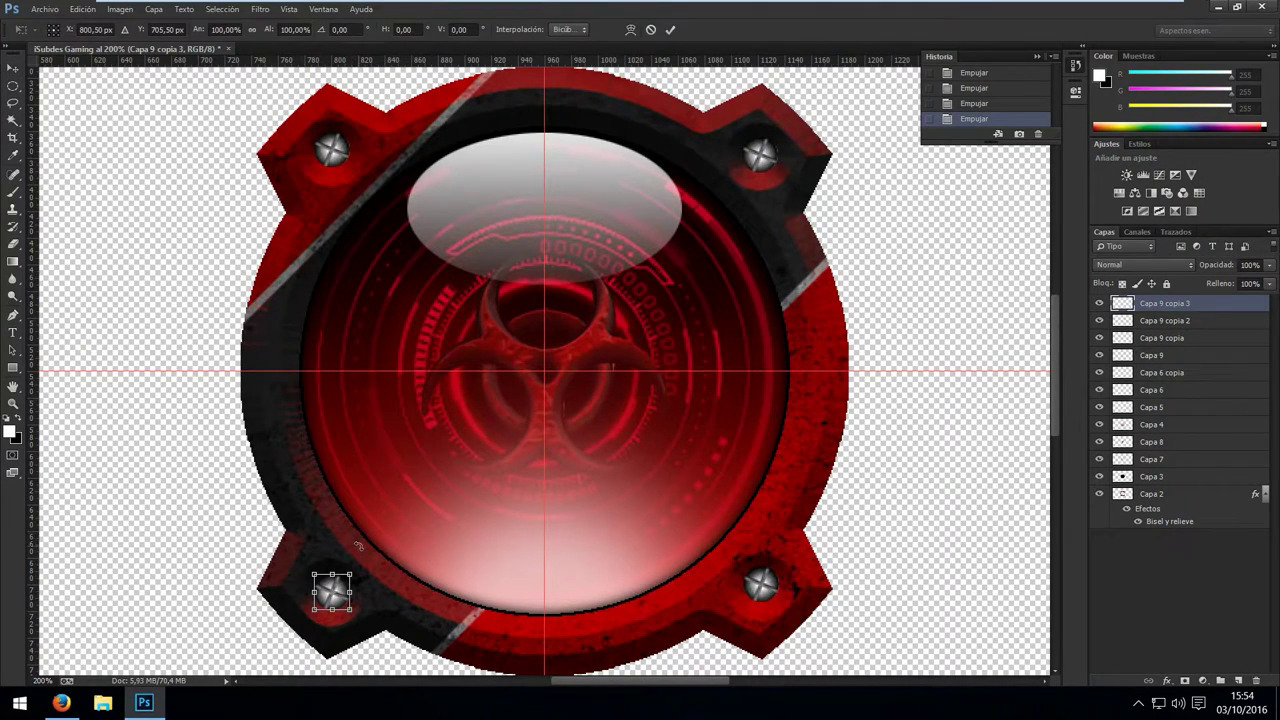
mouse_move(361, 553)
mouse_down()
mouse_move(358, 543)
mouse_move(371, 563)
mouse_up()
key(Return)
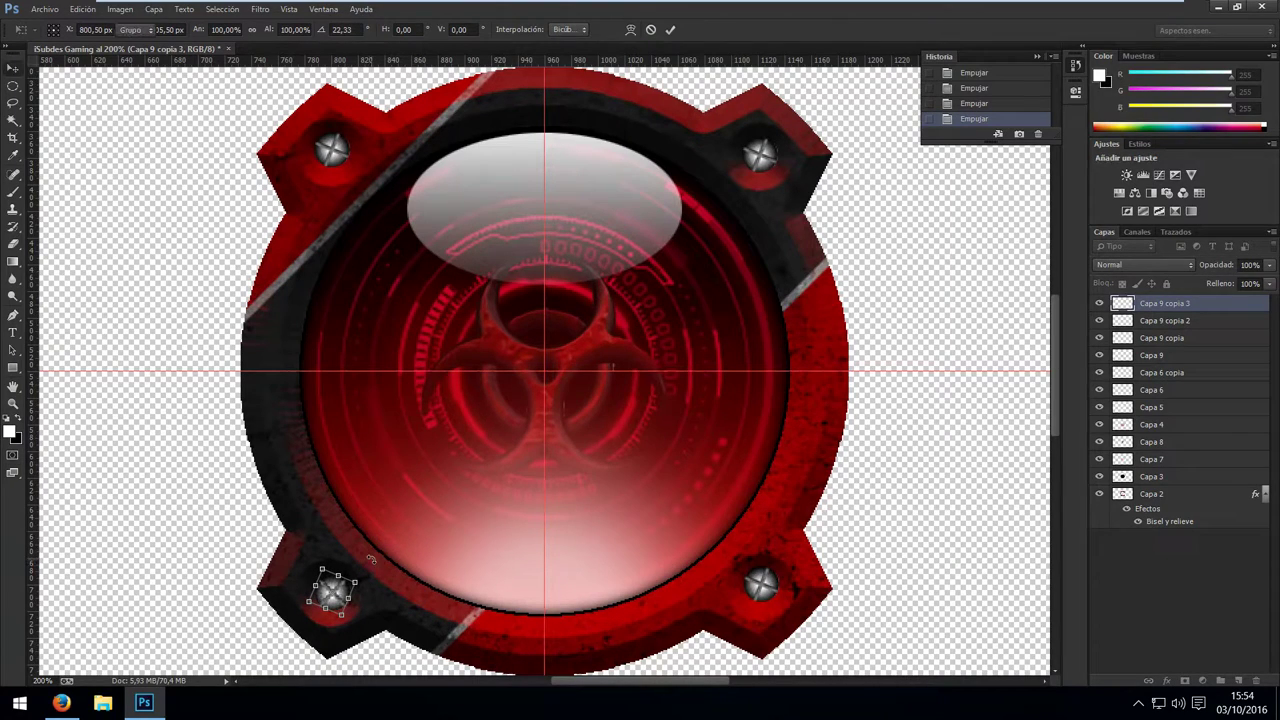
click(762, 590)
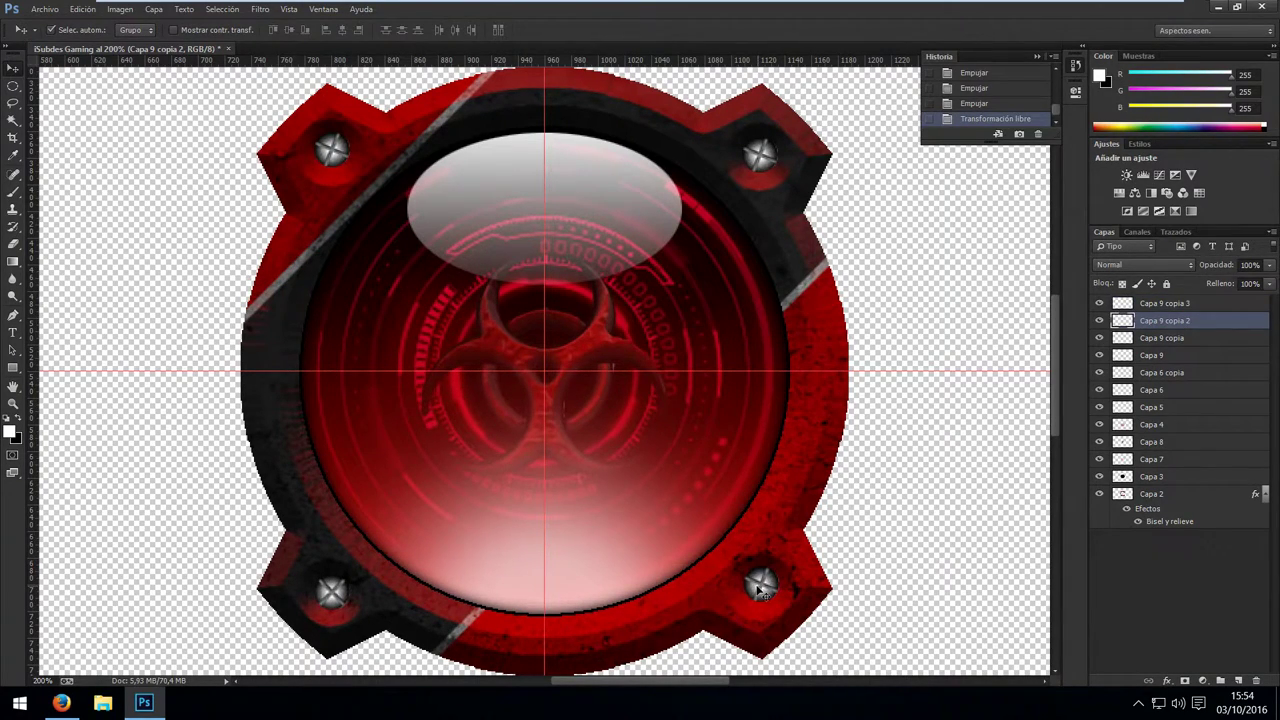
key(ctrl+t)
drag(785, 553, 792, 569)
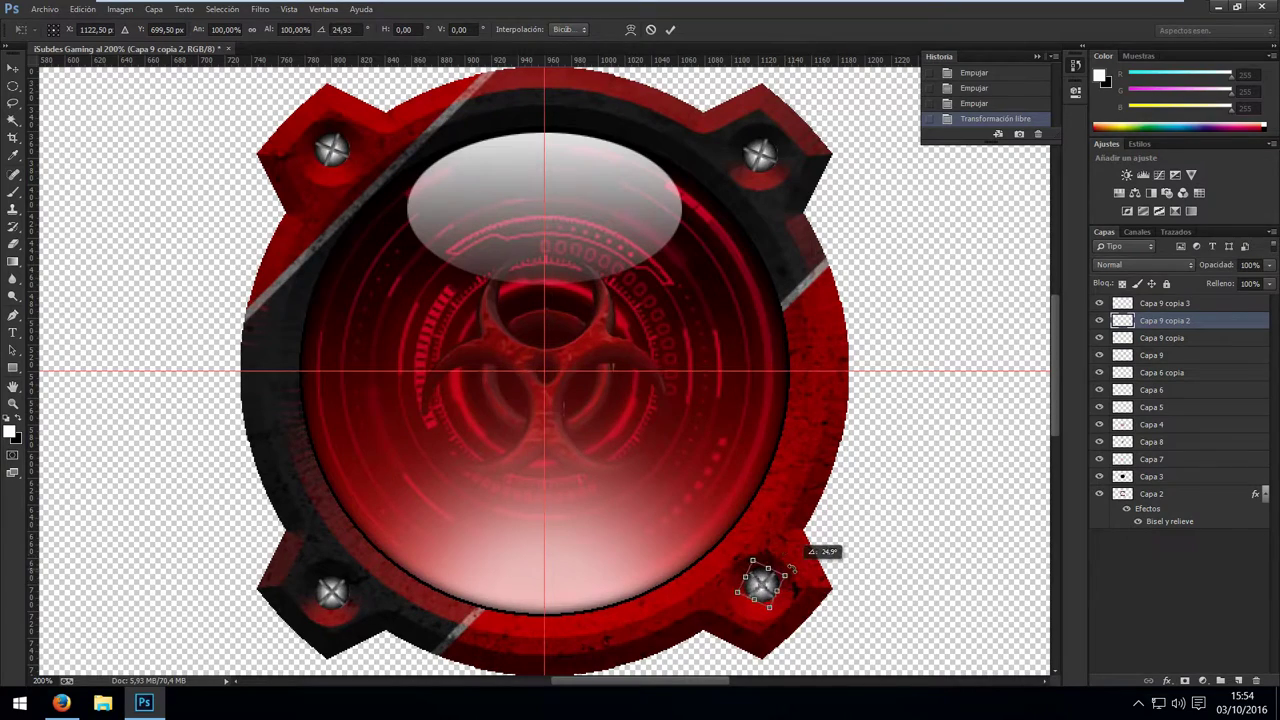
key(Return)
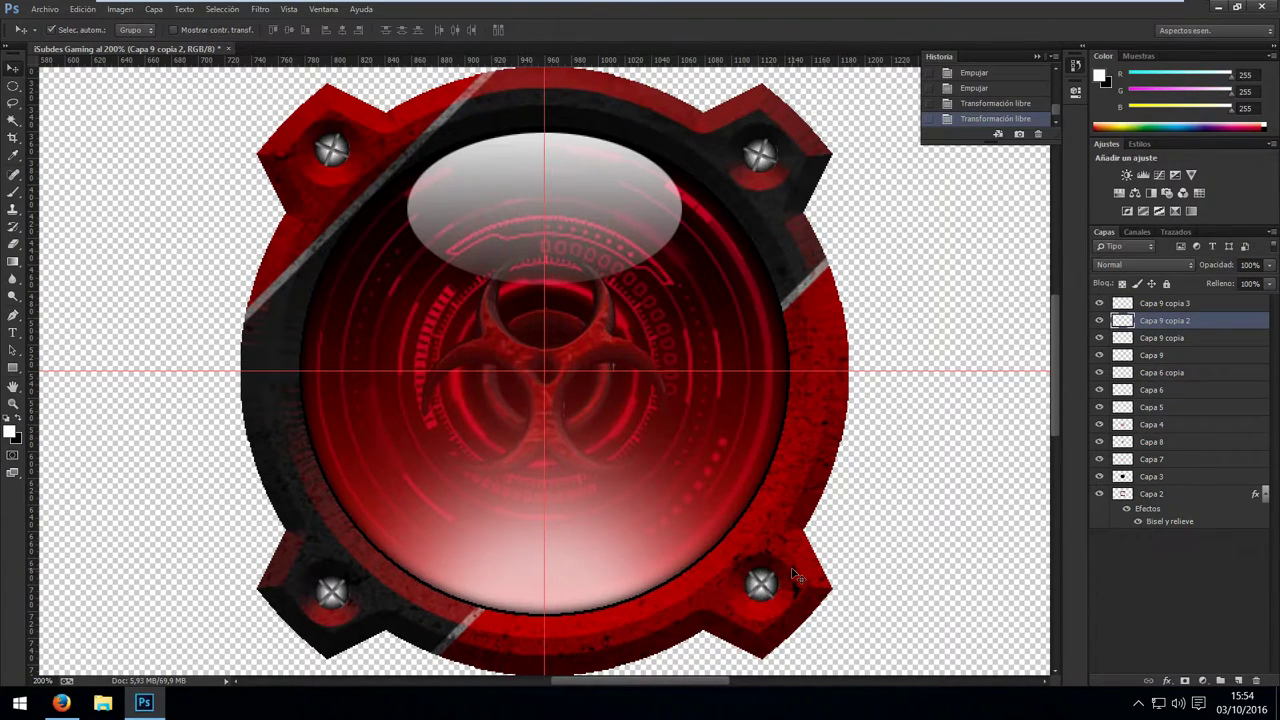
click(766, 156)
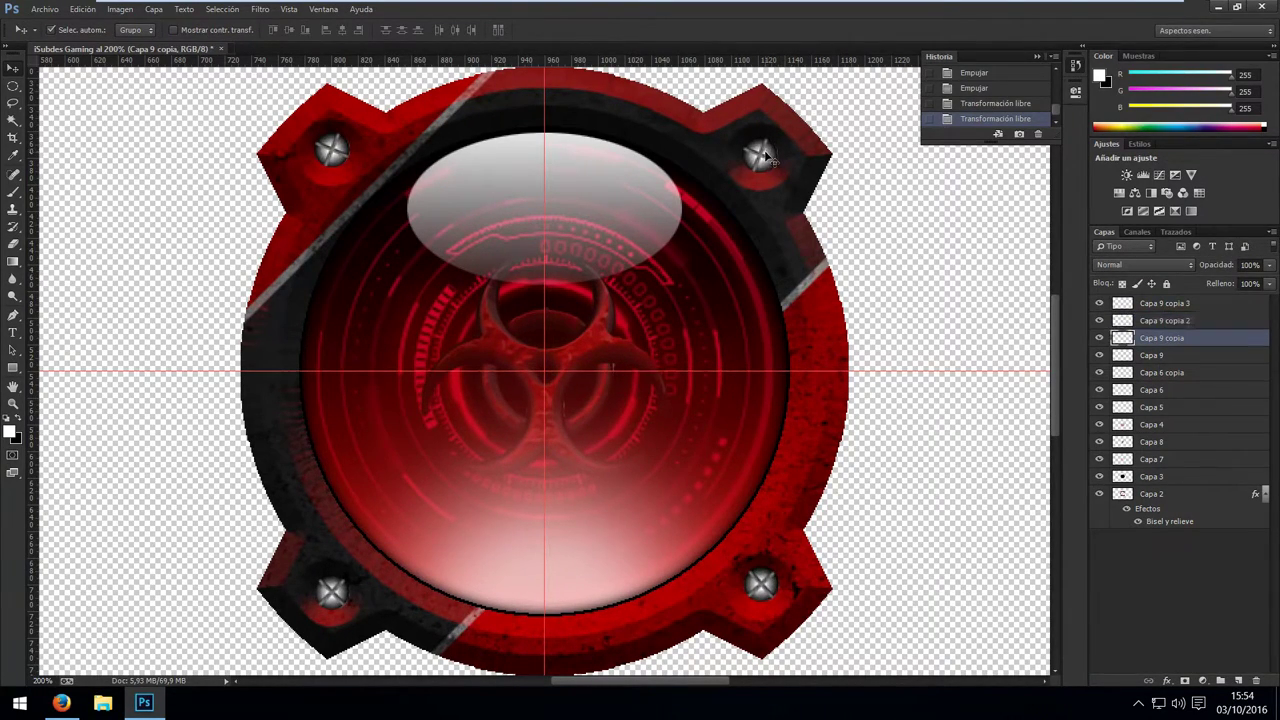
key(ctrl+t)
drag(790, 125, 780, 122)
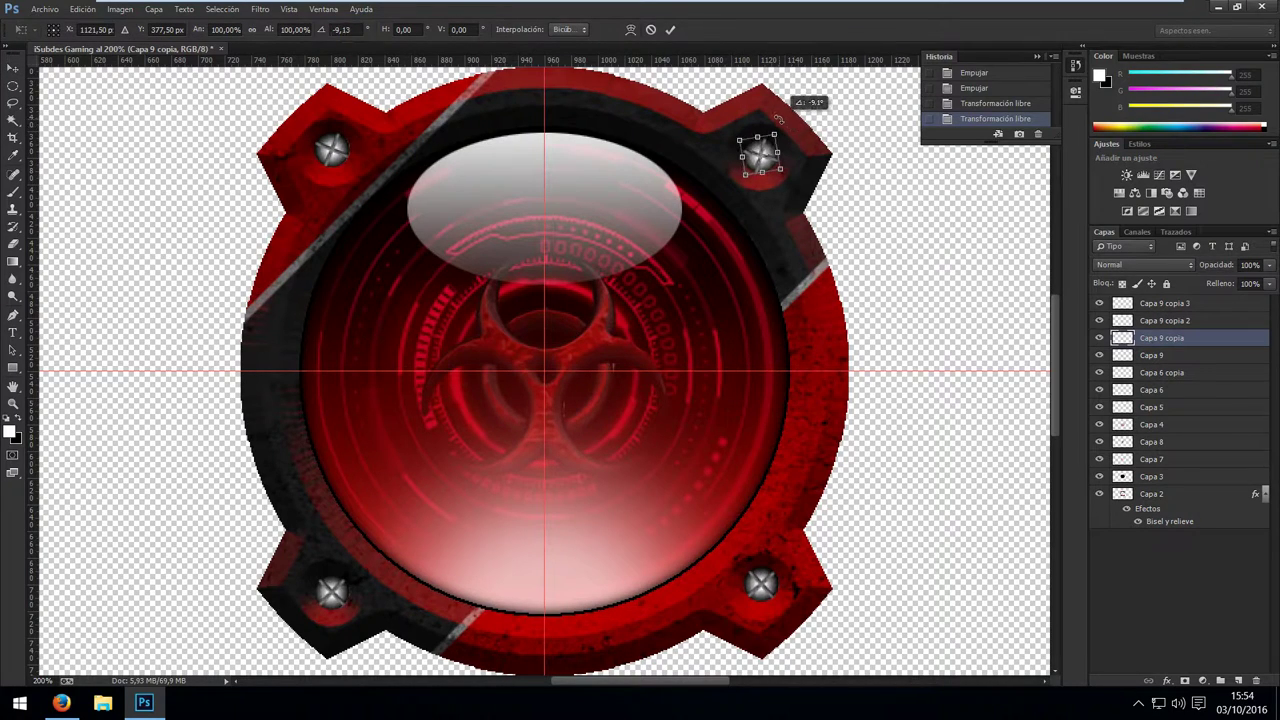
key(Return)
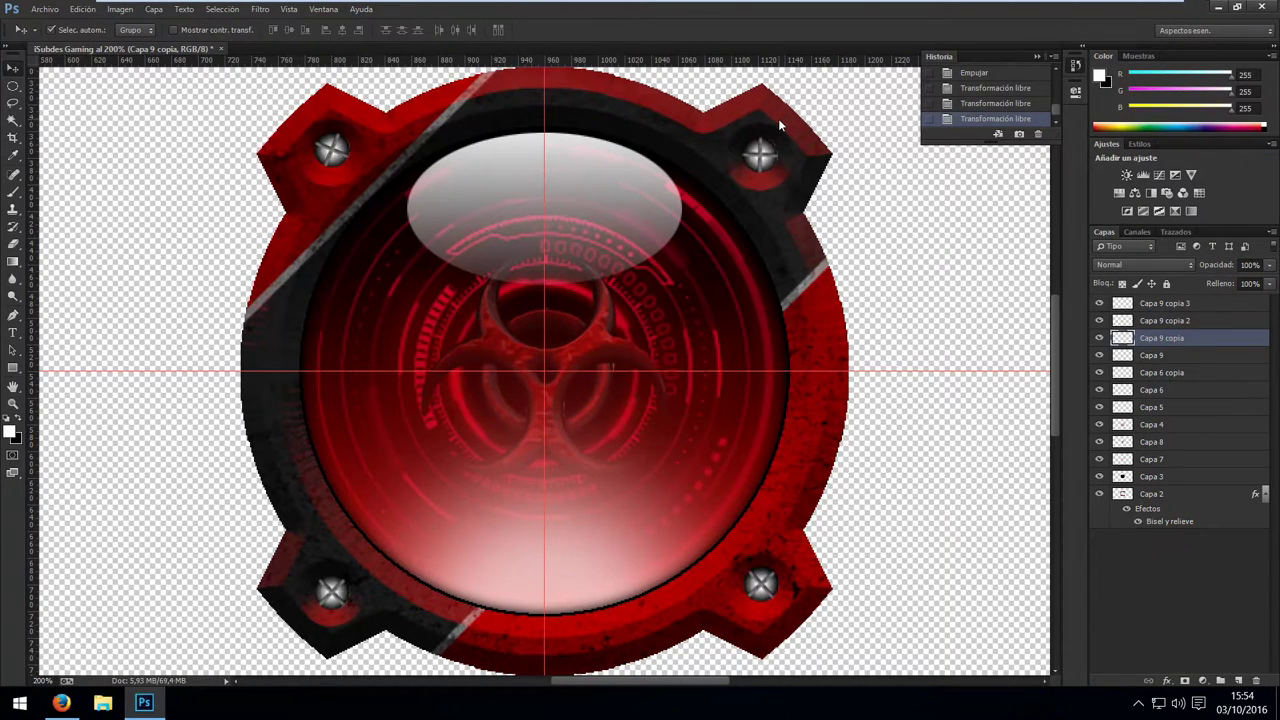
key(ctrl+minus)
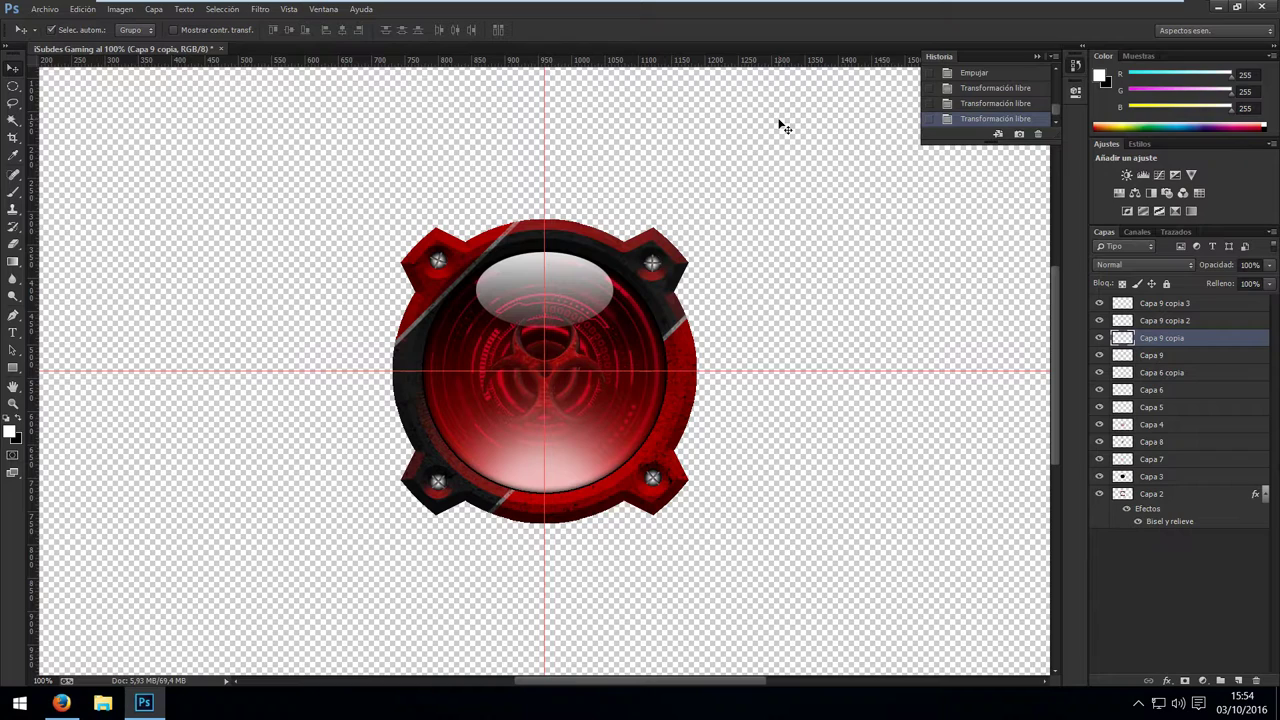
Copy the hexagon texture from fondo.png and paste it into the logo document.
key(ctrl+o)
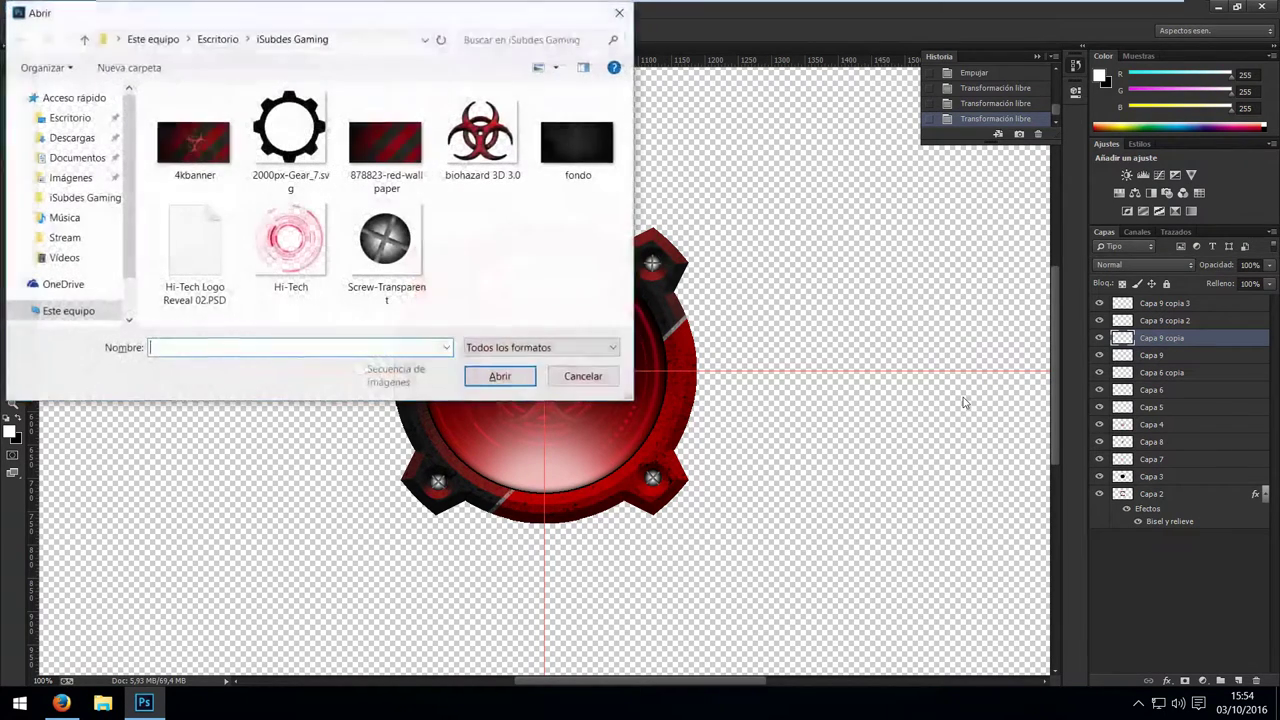
double_click(587, 152)
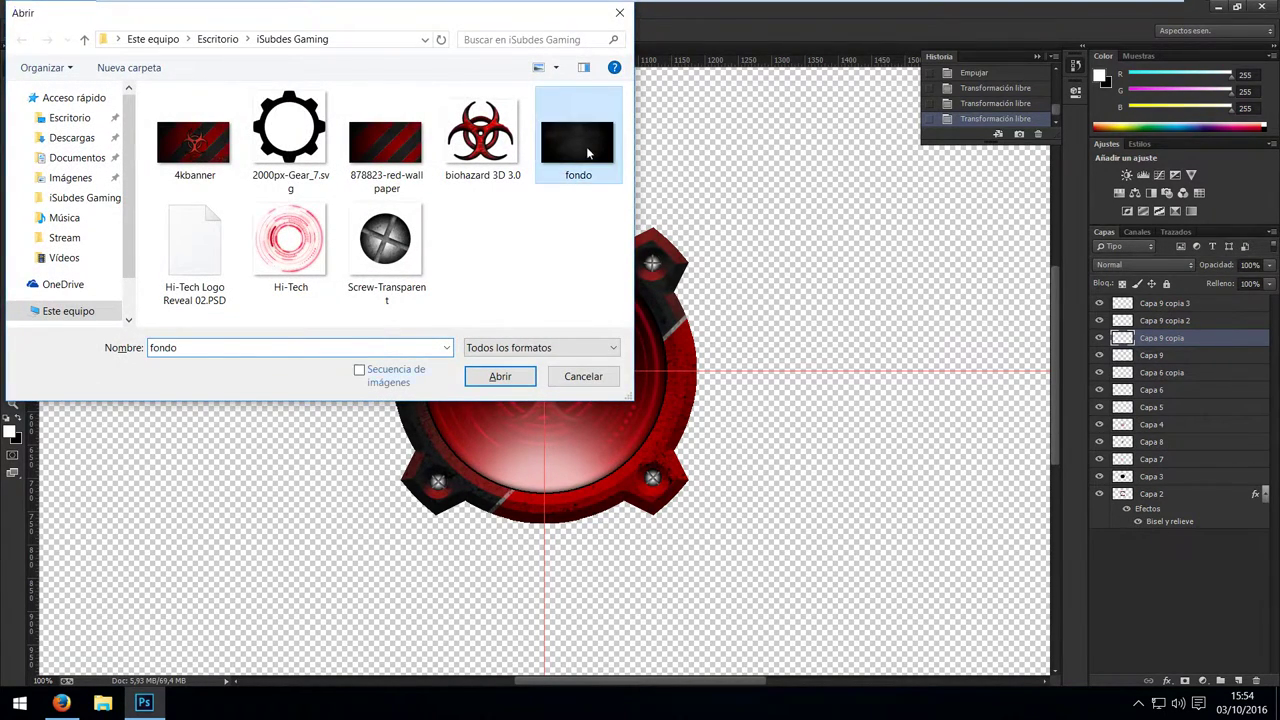
click(674, 336)
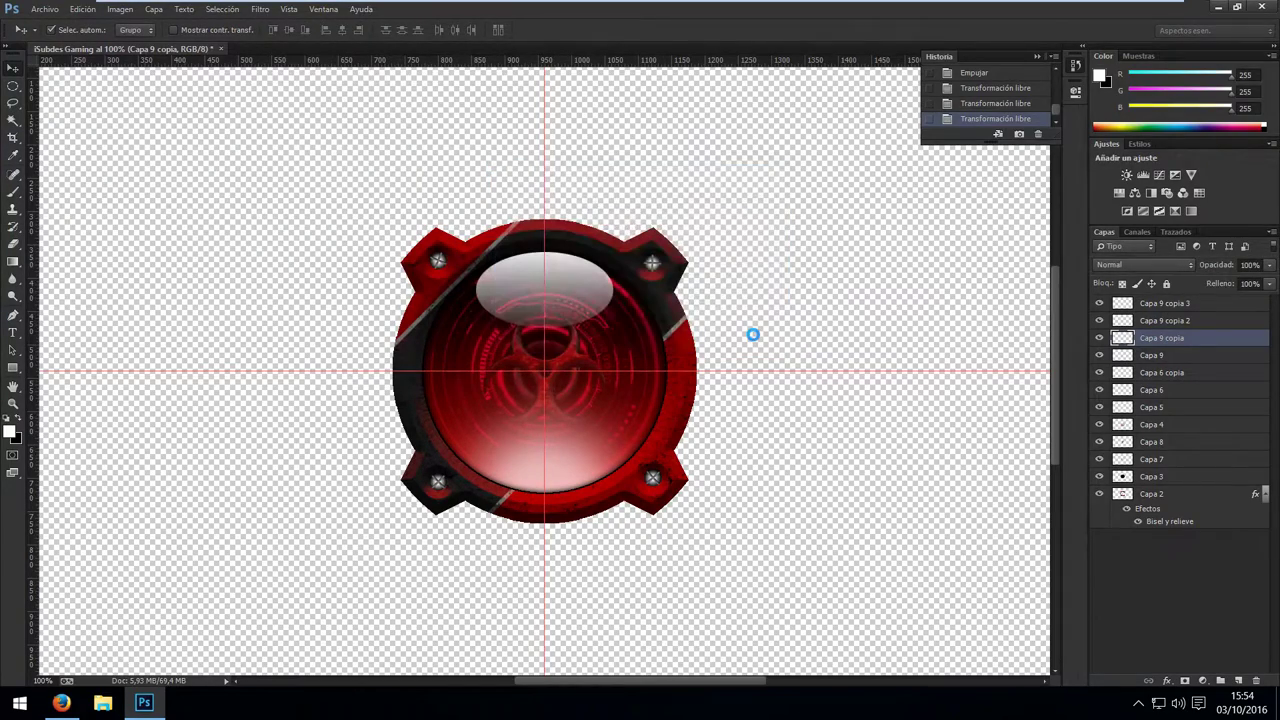
key(ctrl+a)
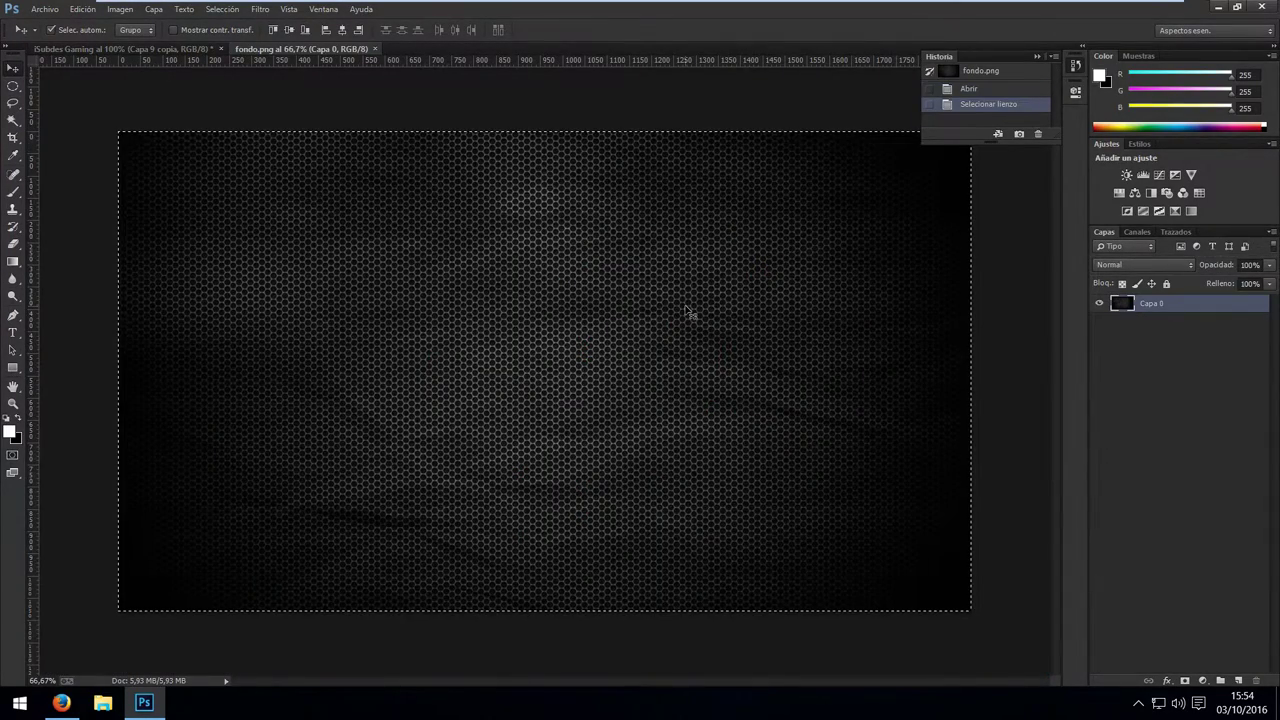
key(ctrl+c)
key(ctrl+w)
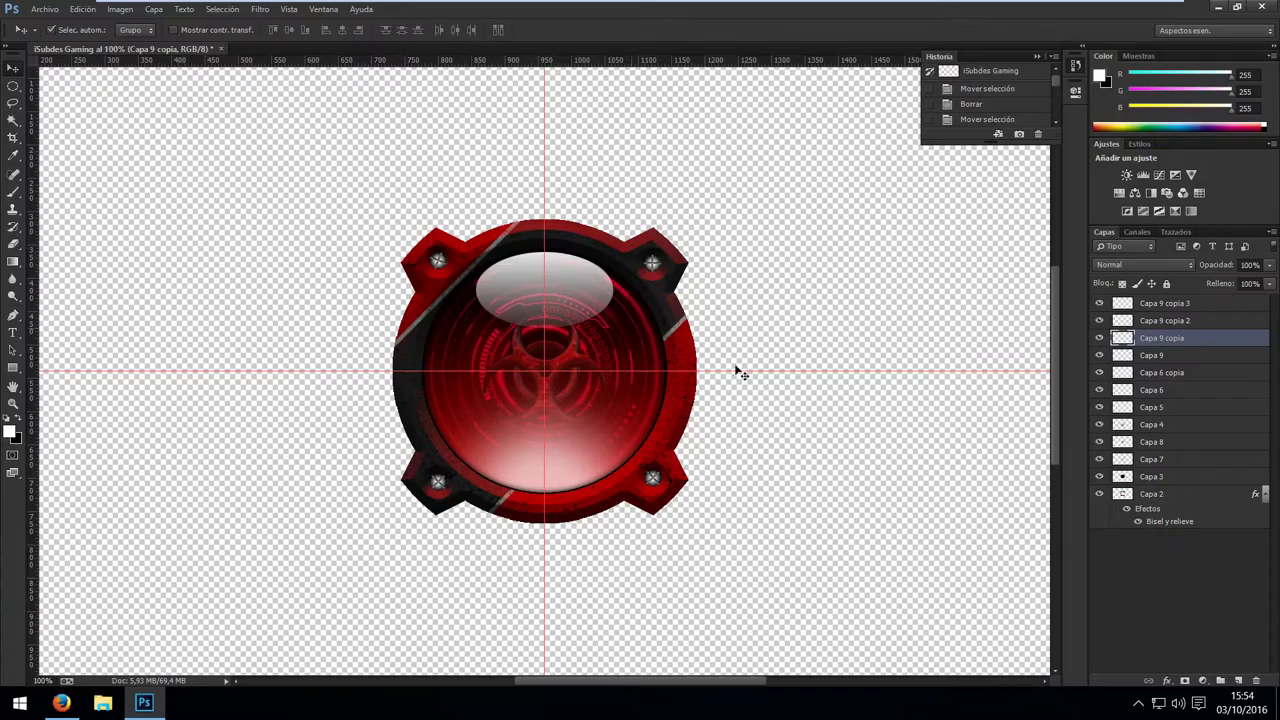
key(ctrl+v)
Move the hexagon texture layer behind the logo and remove the horizontal and vertical guides.
drag(1150, 340, 1184, 585)
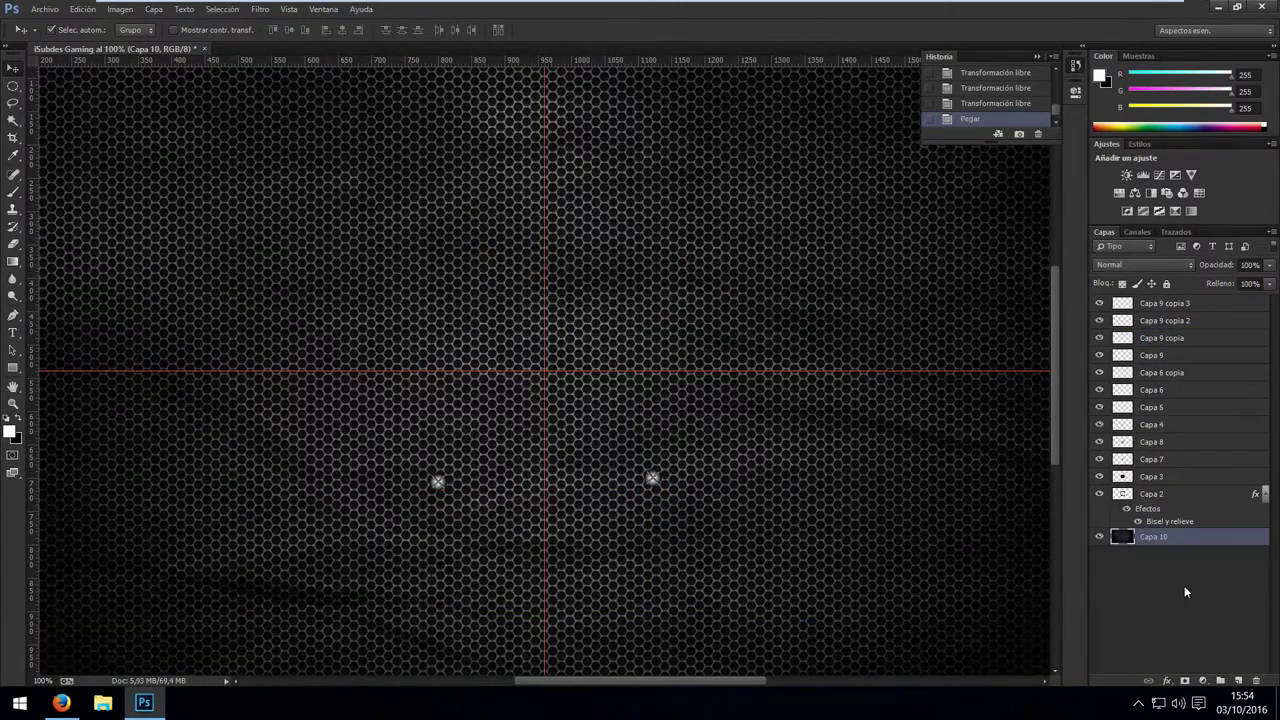
key(ctrl+minus)
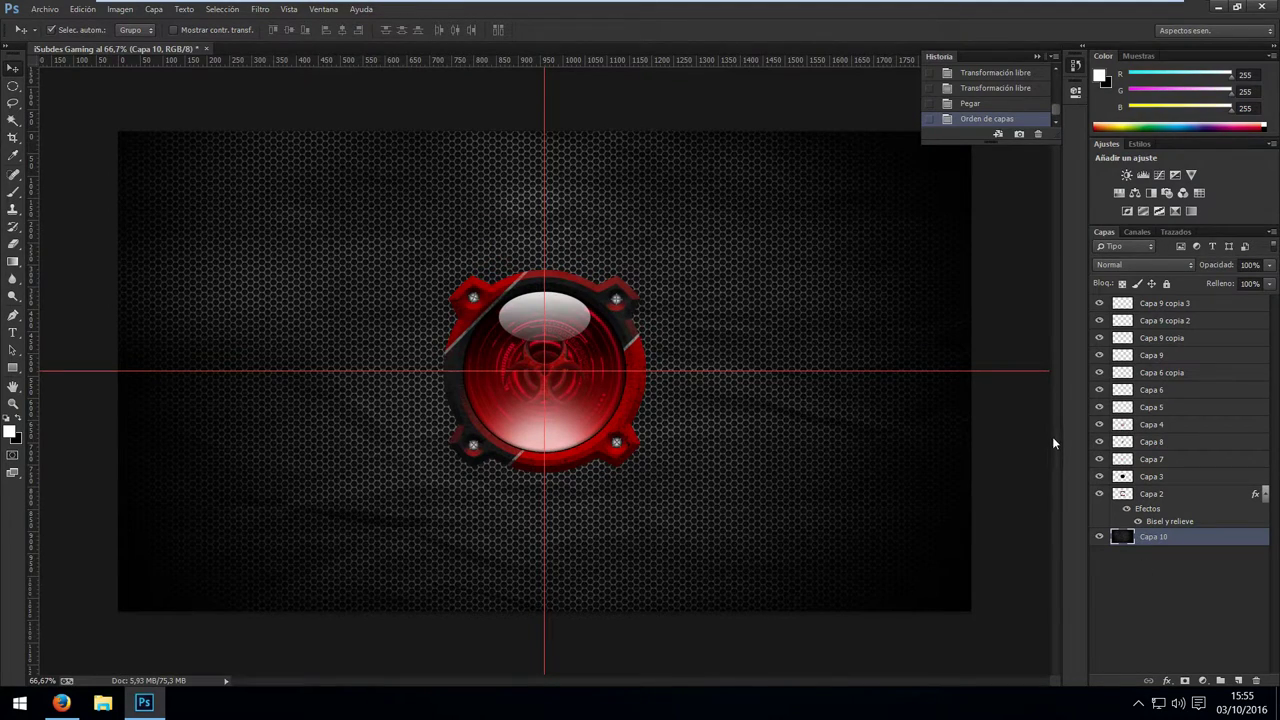
drag(996, 371, 960, 15)
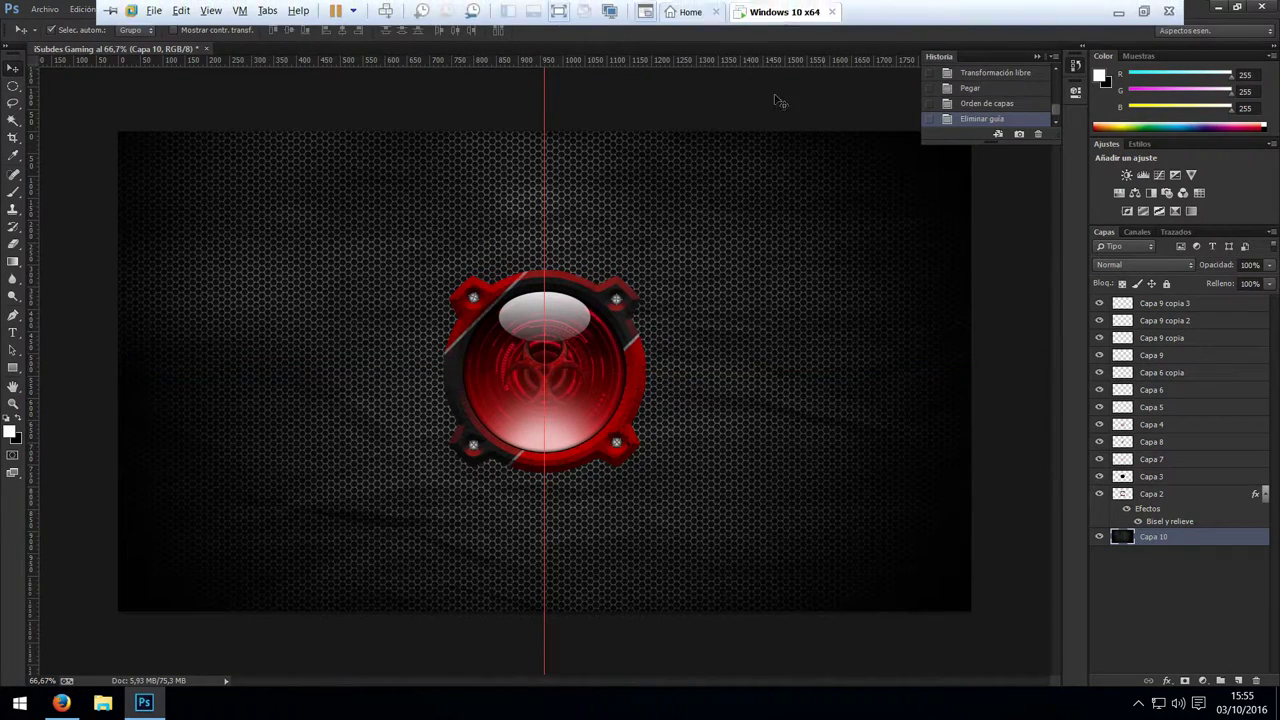
drag(544, 111, 8, 88)
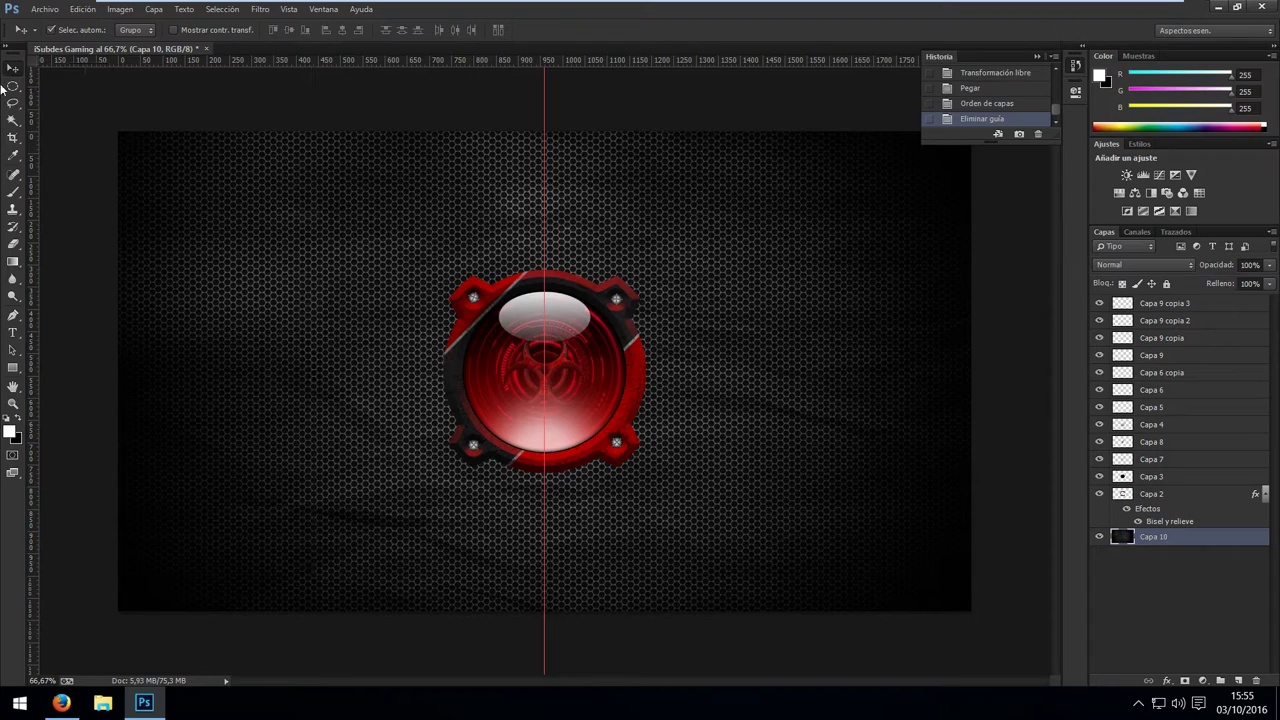